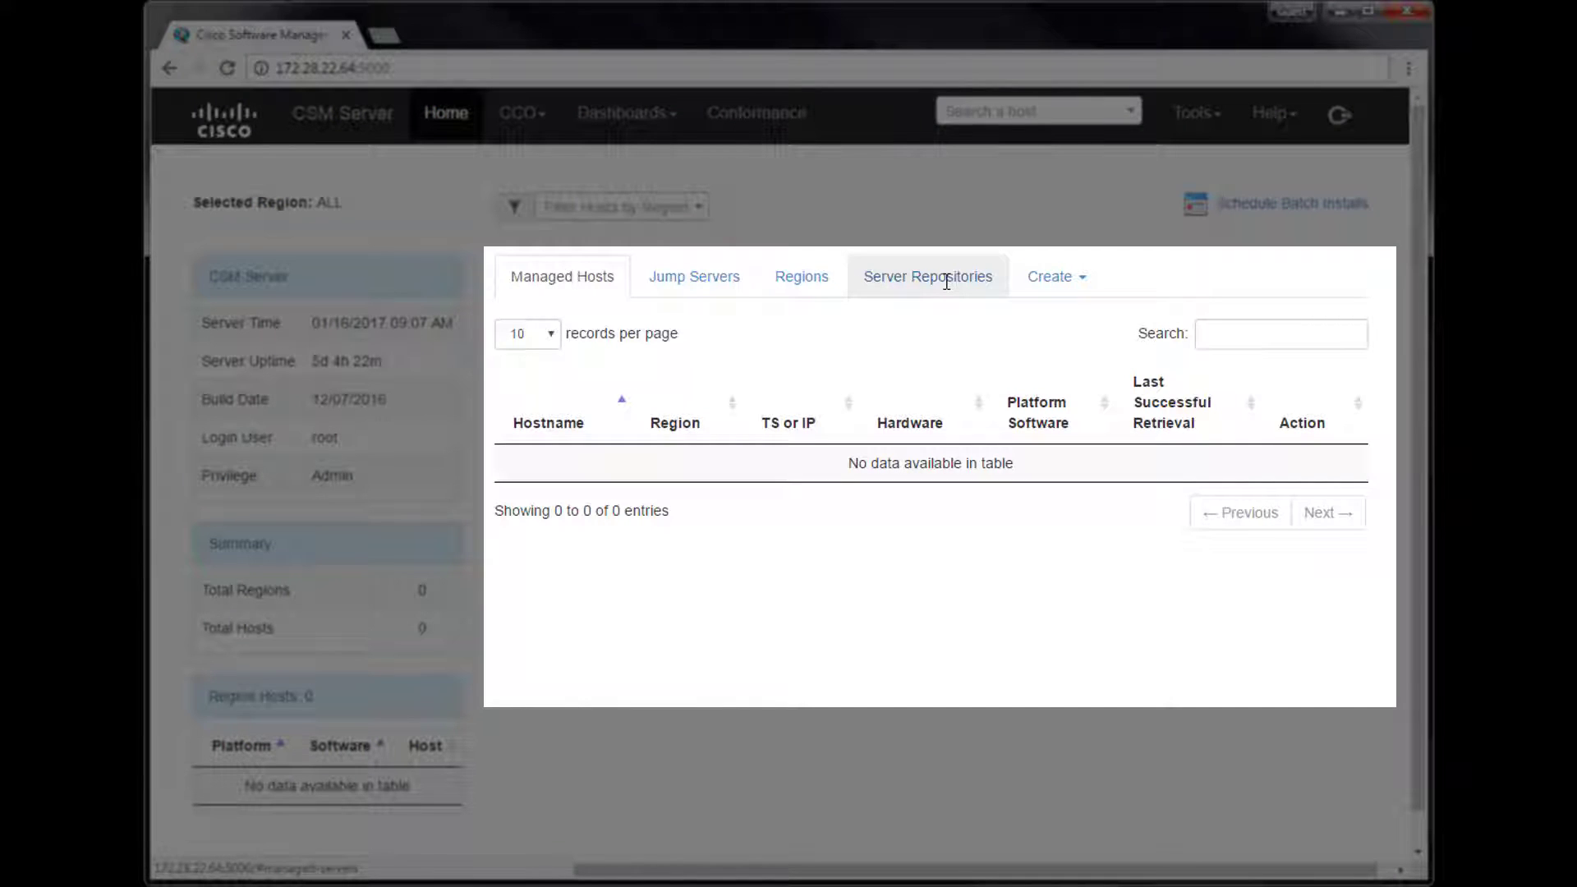
Review the jump server, region, server repository and managed host lists on the home page
click(707, 282)
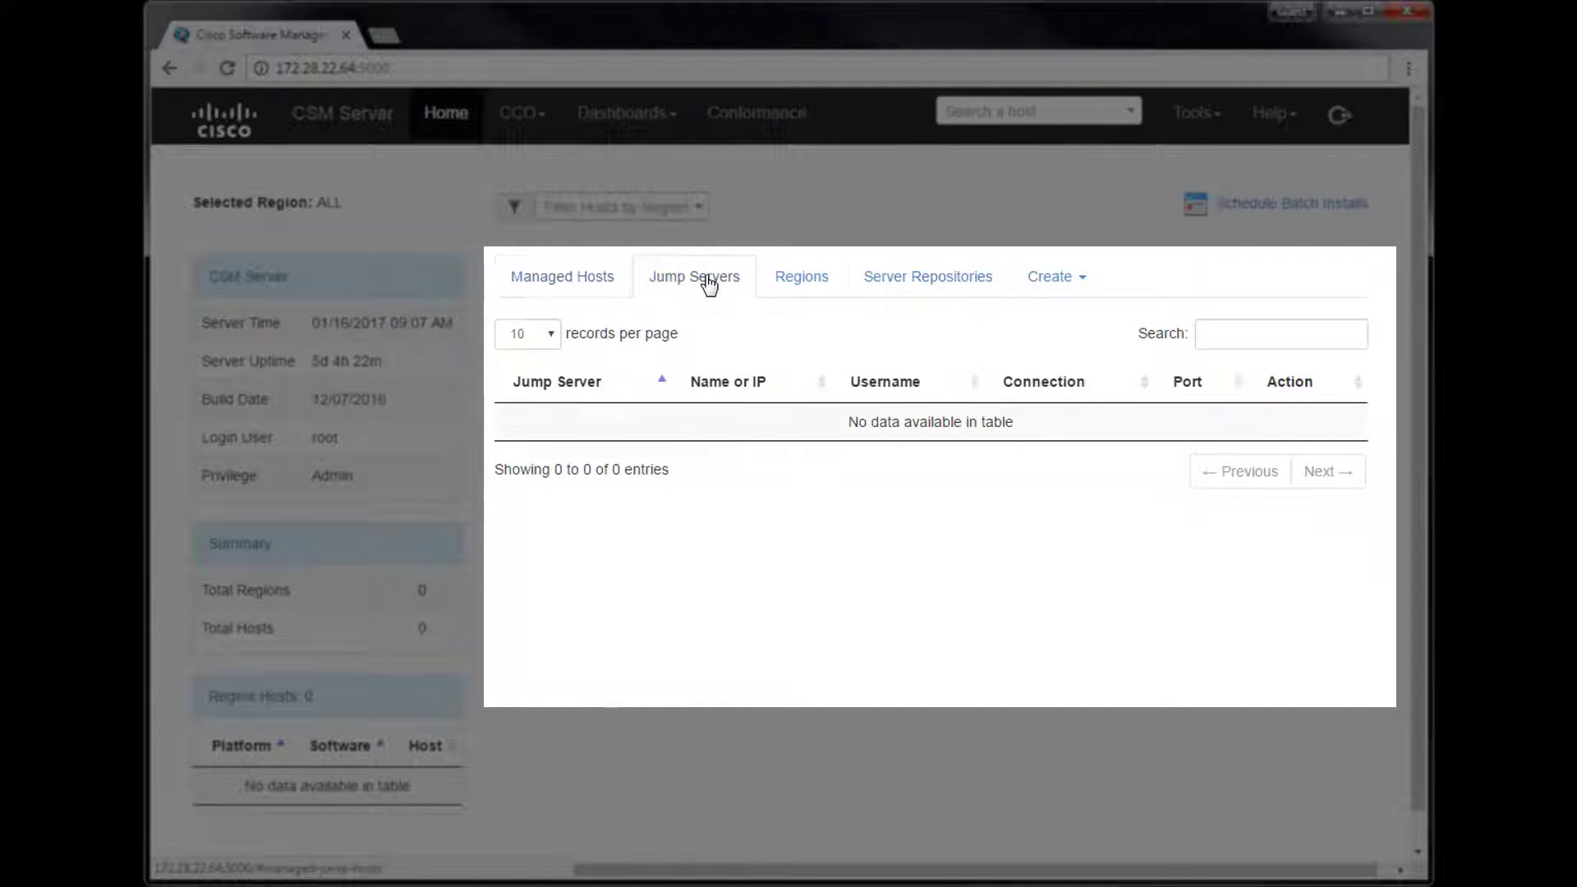
click(807, 284)
click(891, 283)
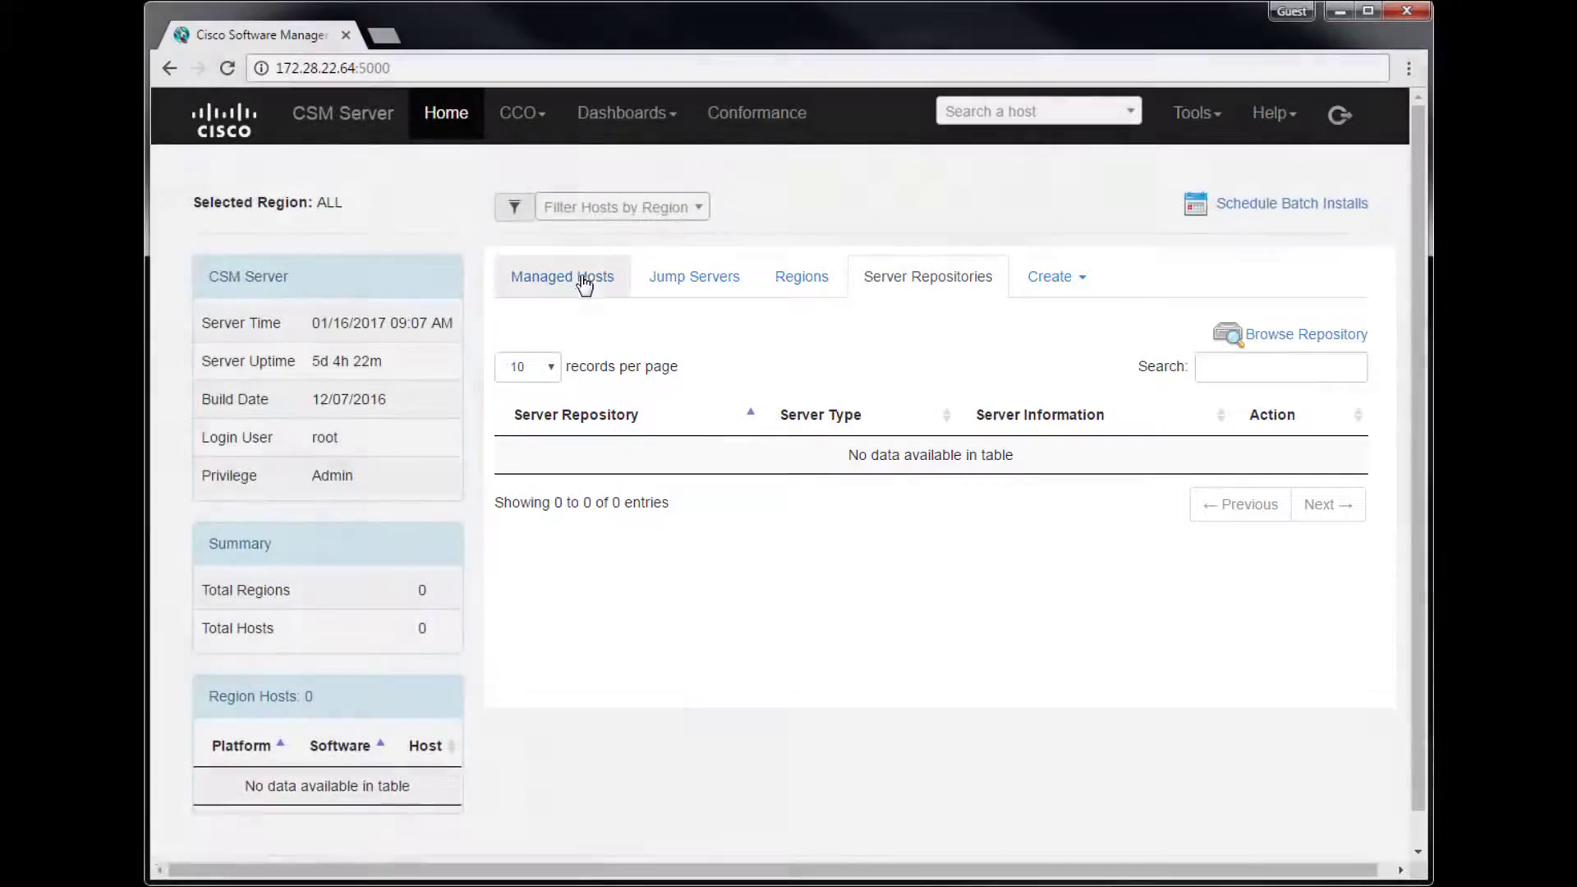
click(583, 285)
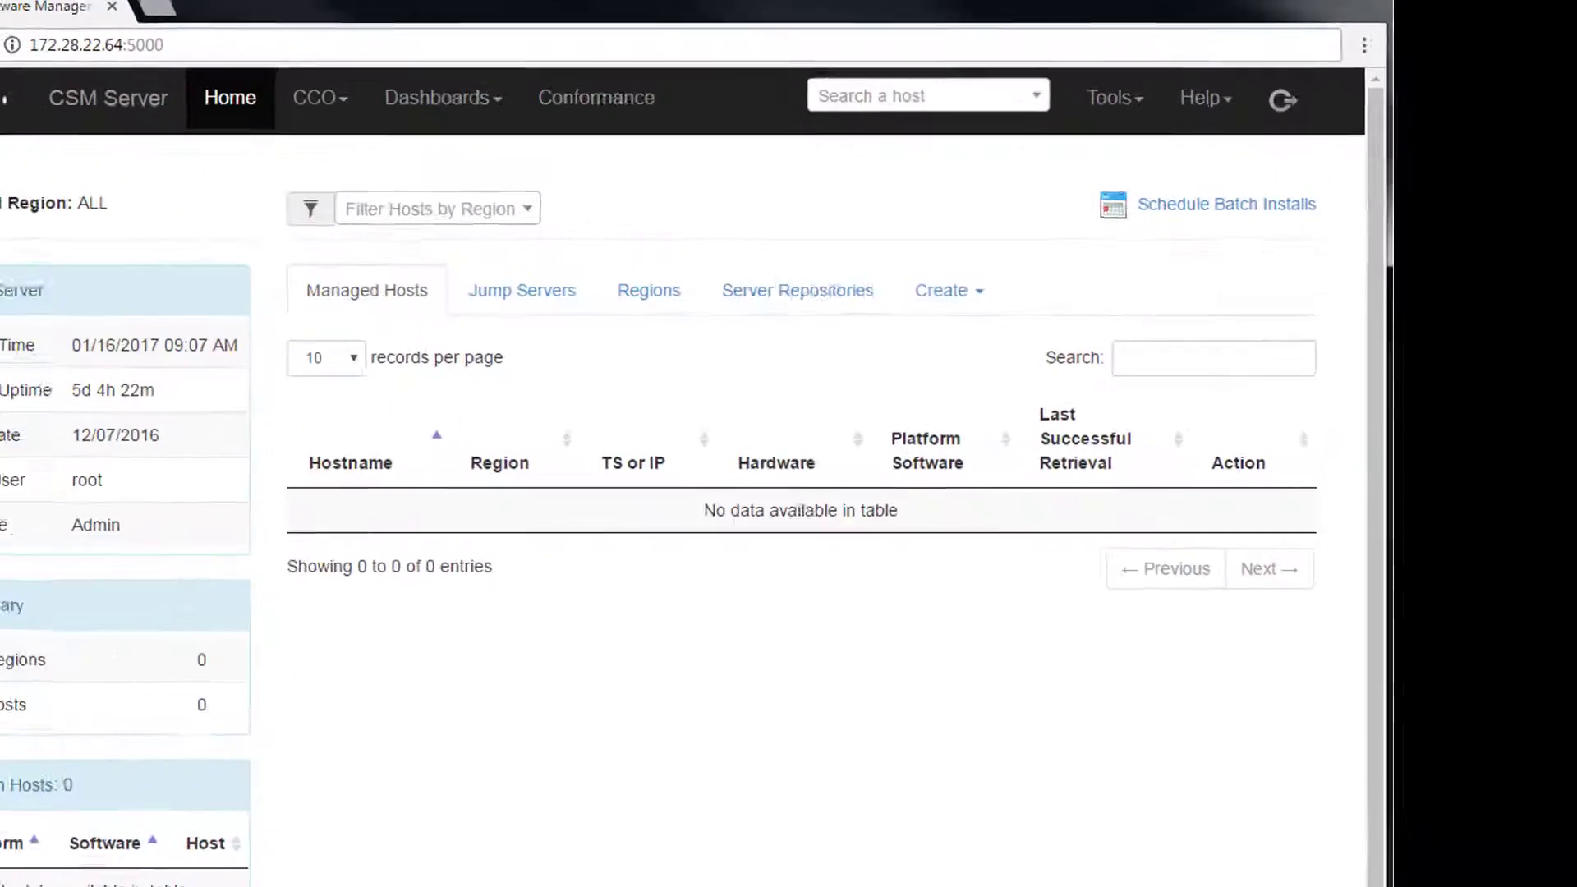
click(1280, 333)
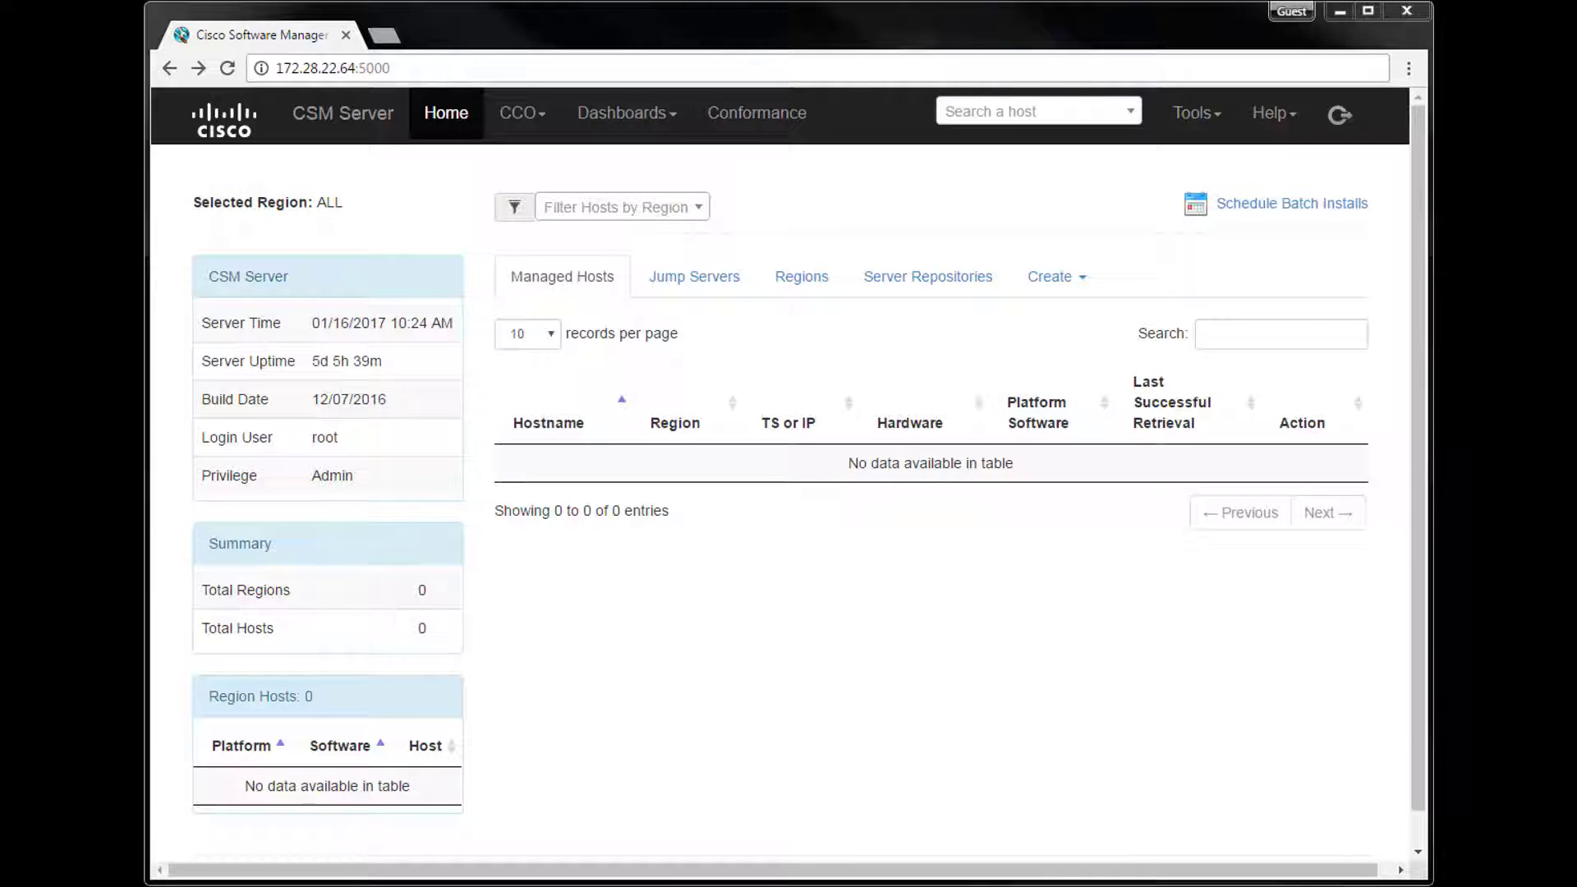
Create a TFTP server repository named sjc-ads-840 with its server path and file directory, check its reachability and save it
click(1054, 279)
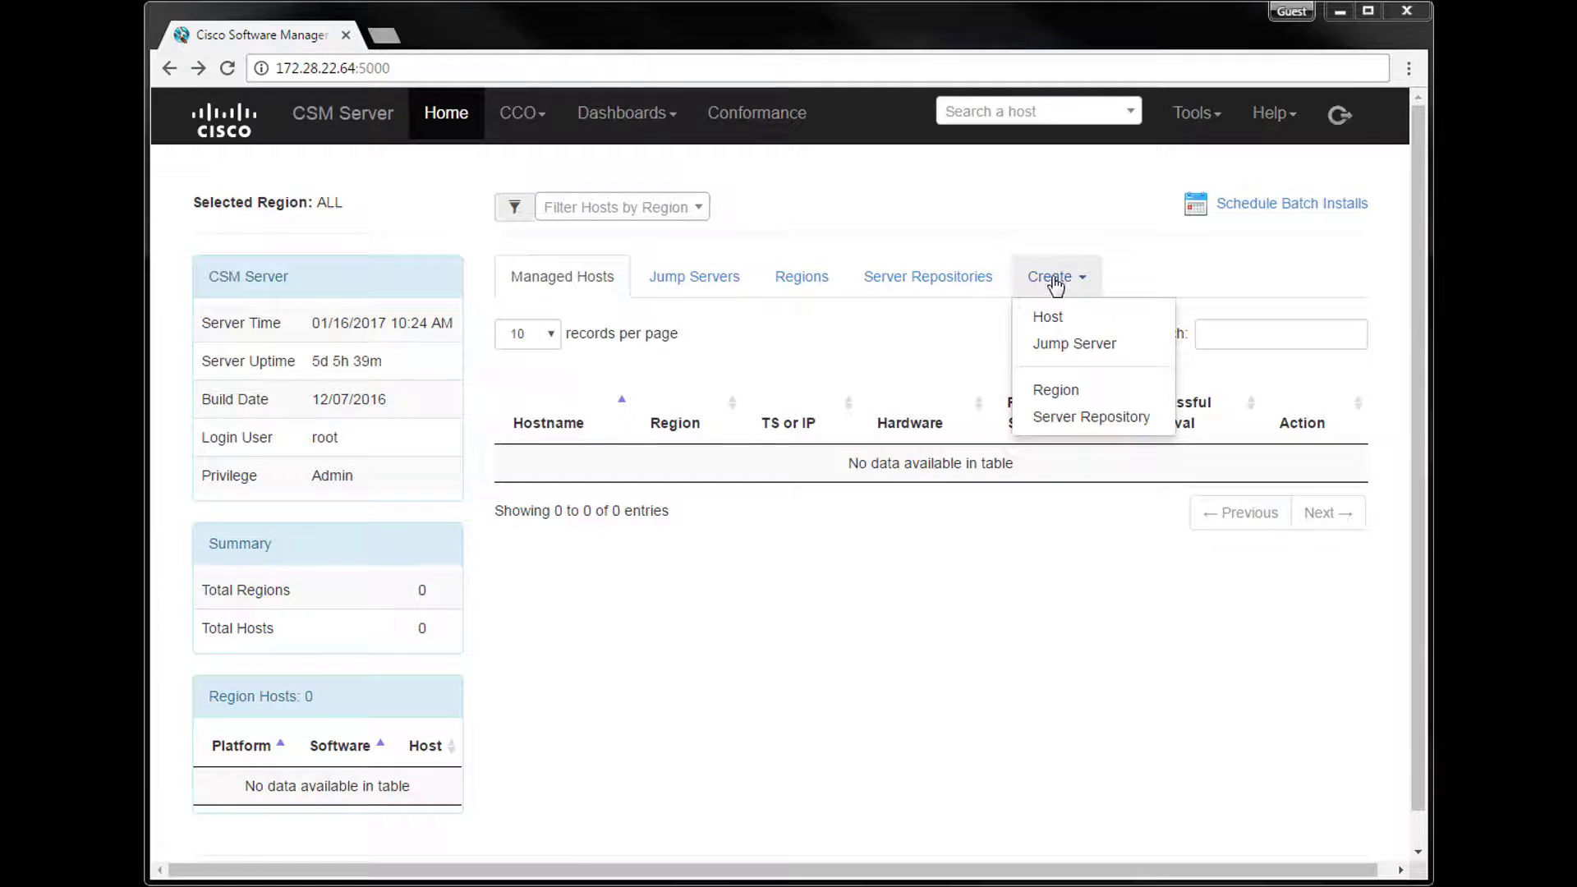
click(1051, 417)
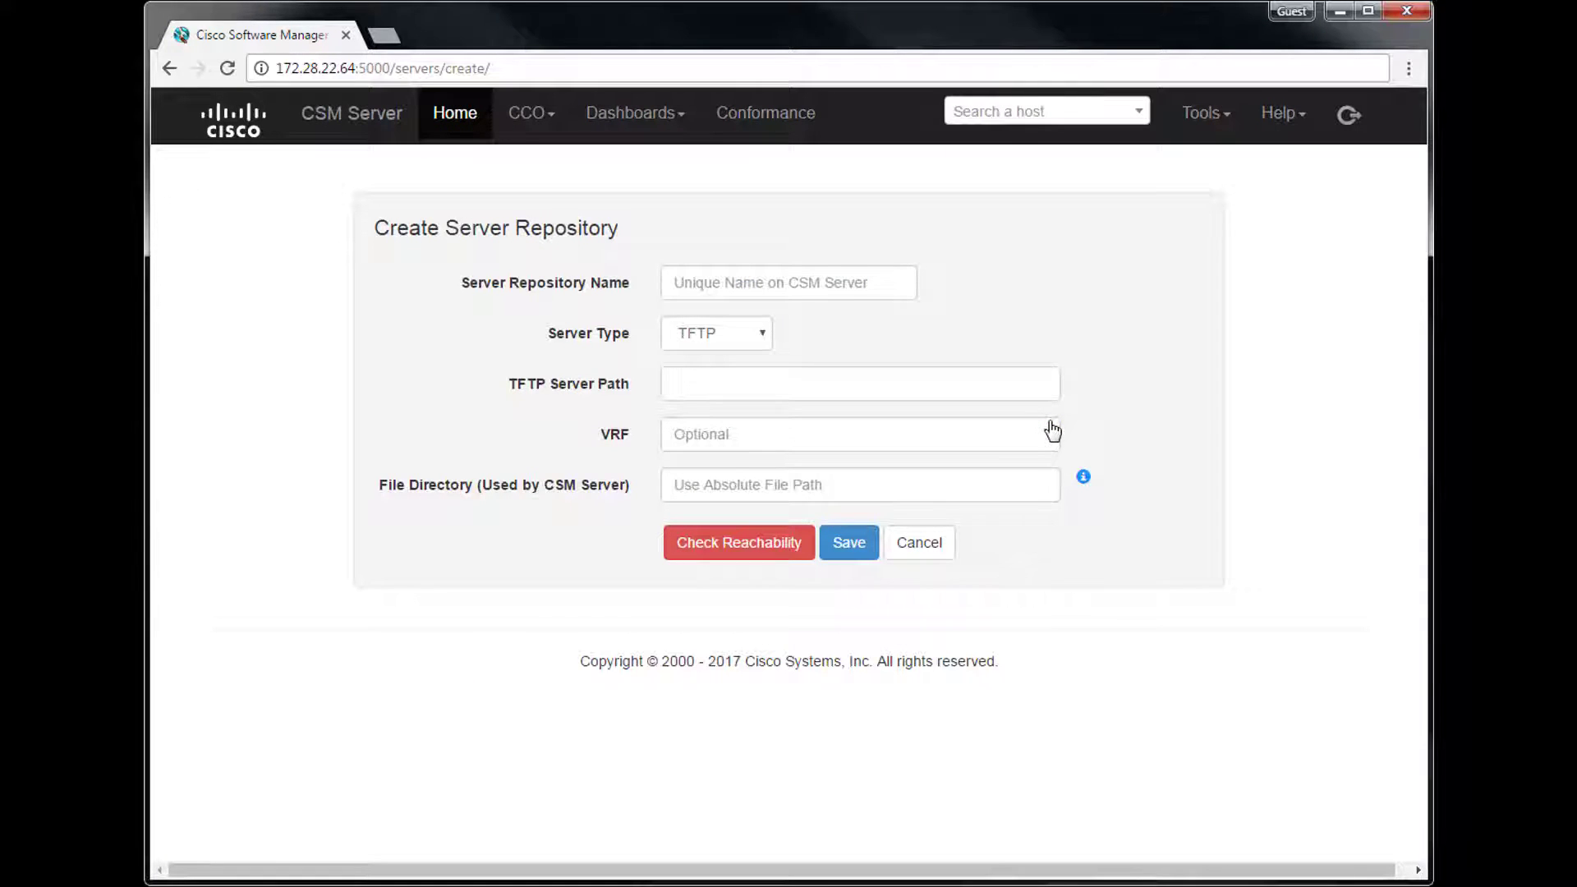
click(761, 333)
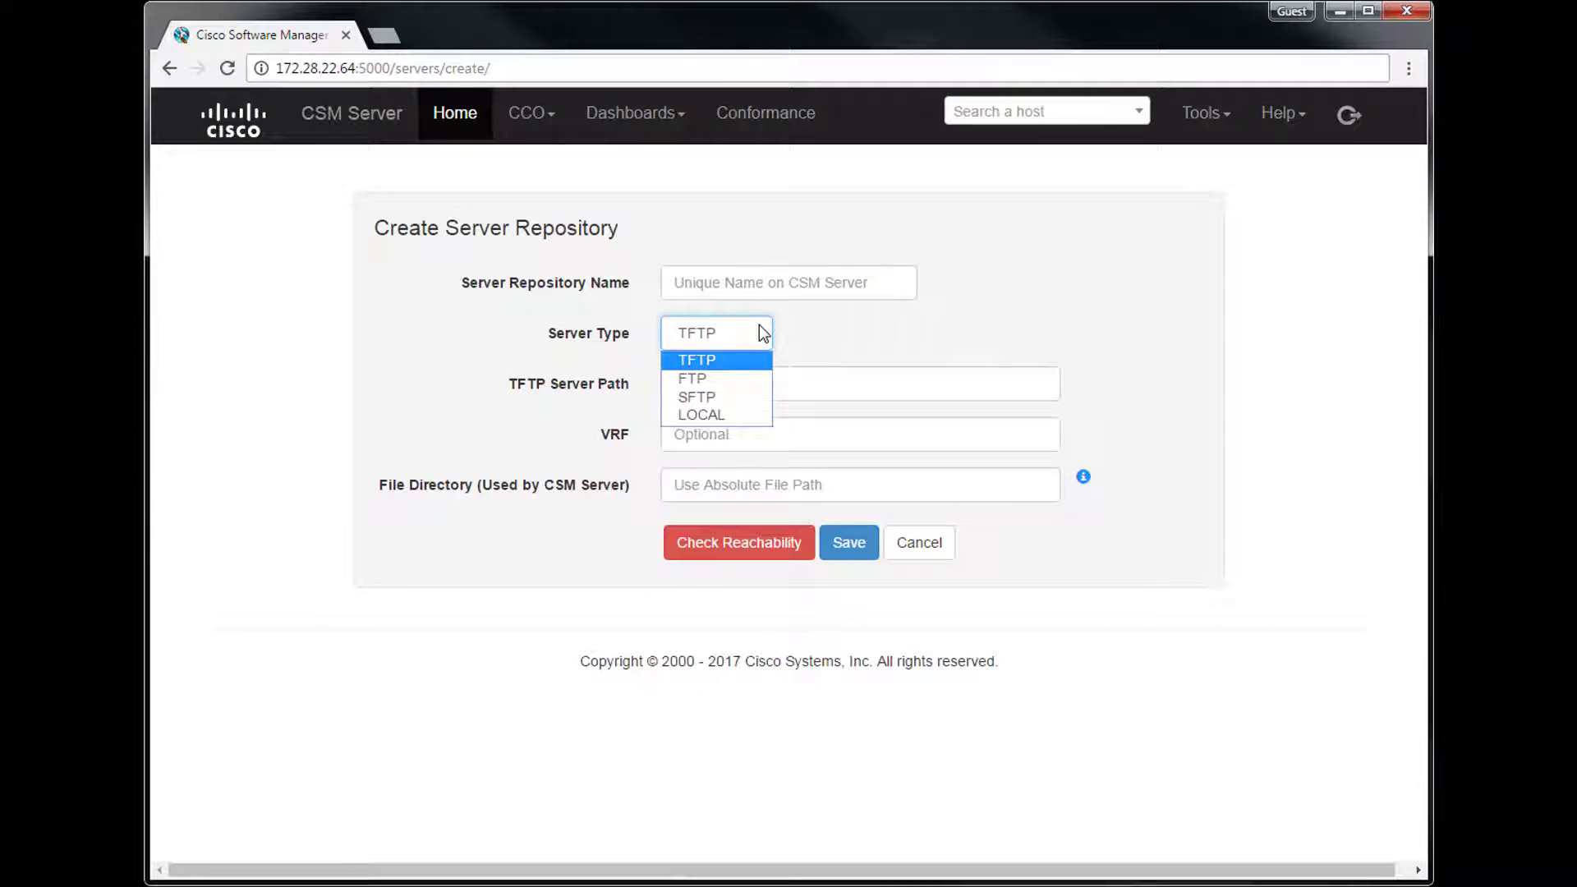
click(751, 360)
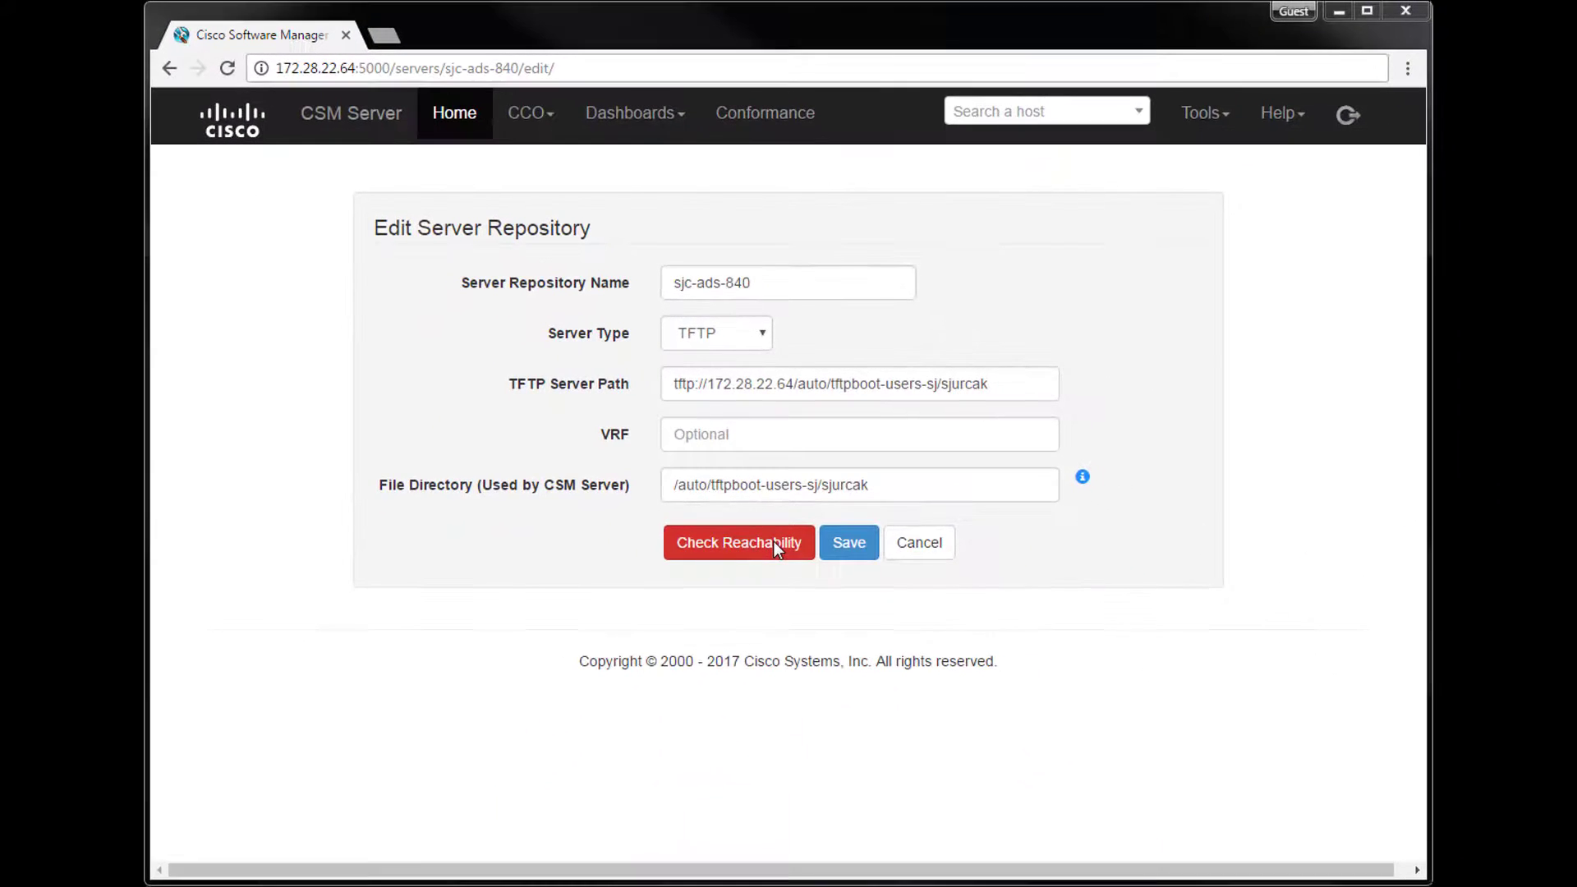
click(773, 544)
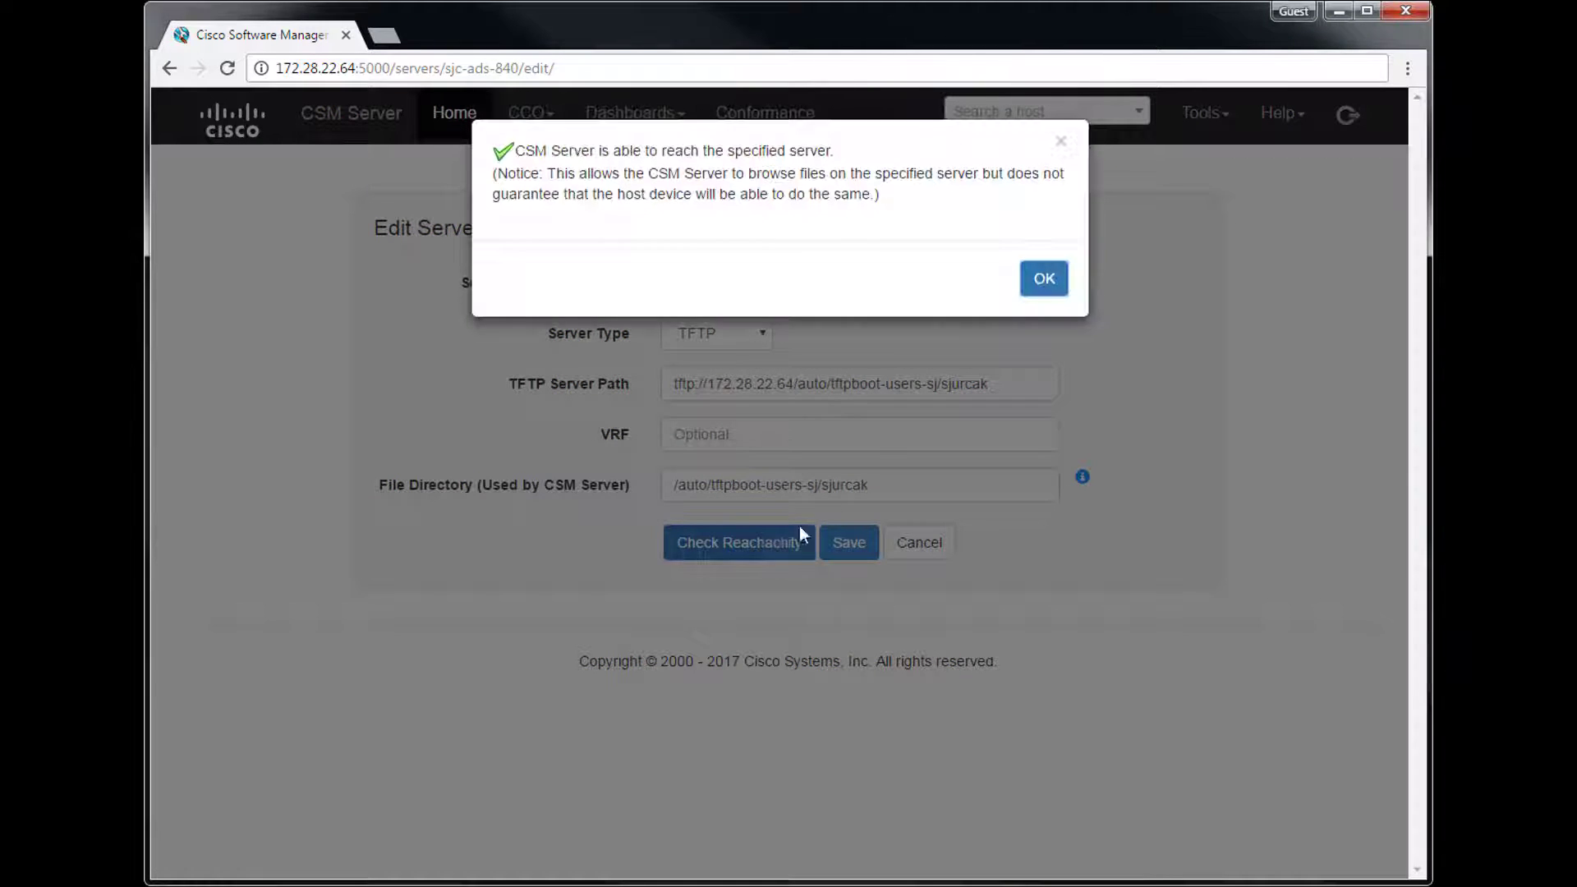
click(1041, 284)
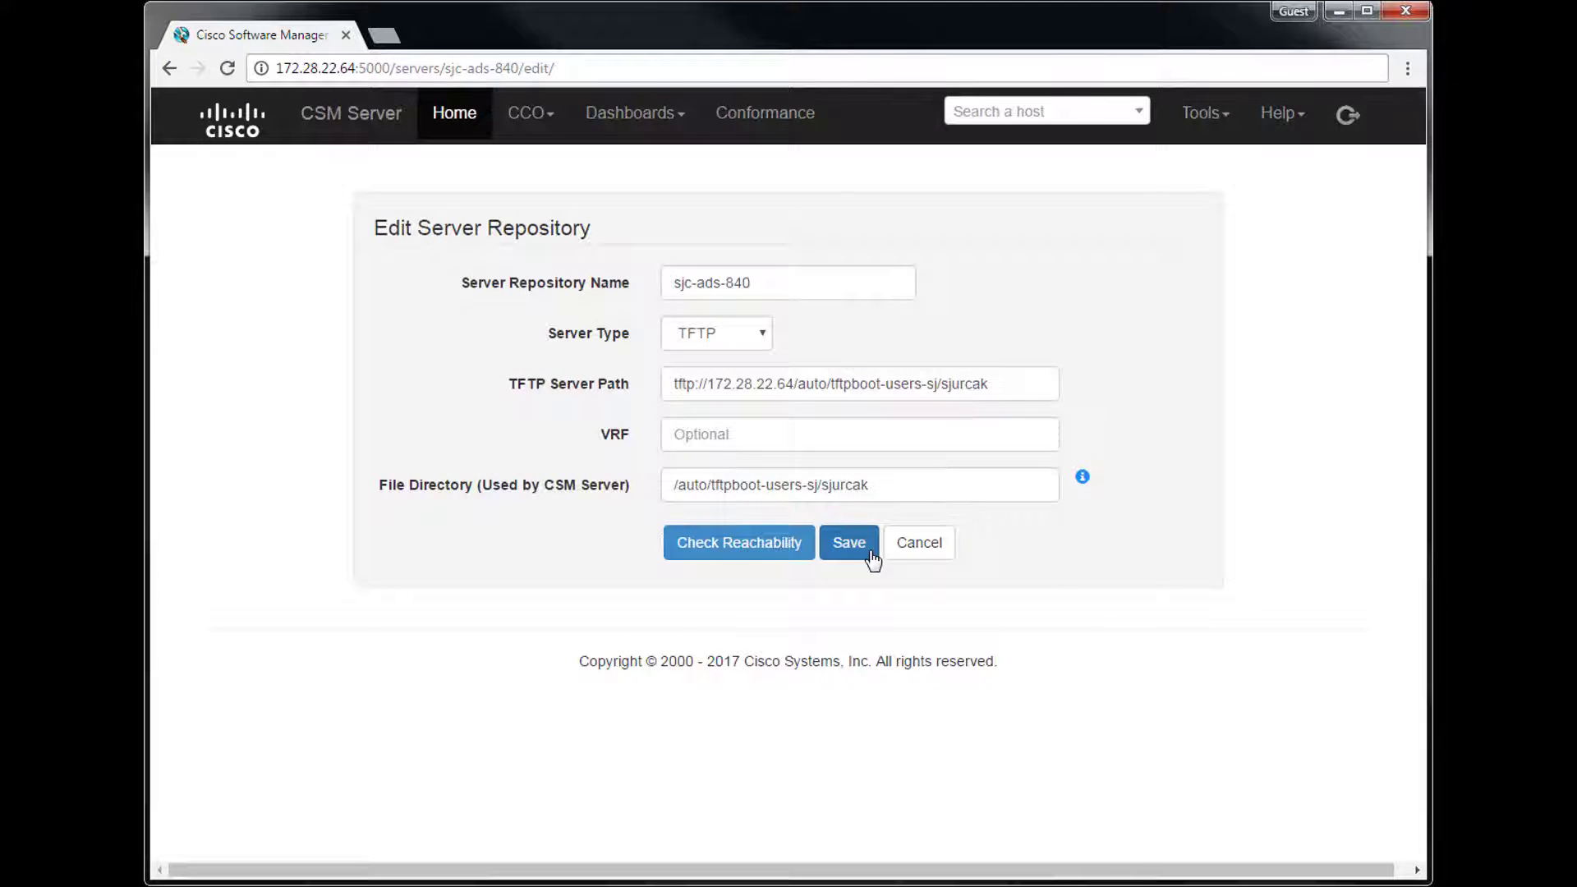
click(872, 558)
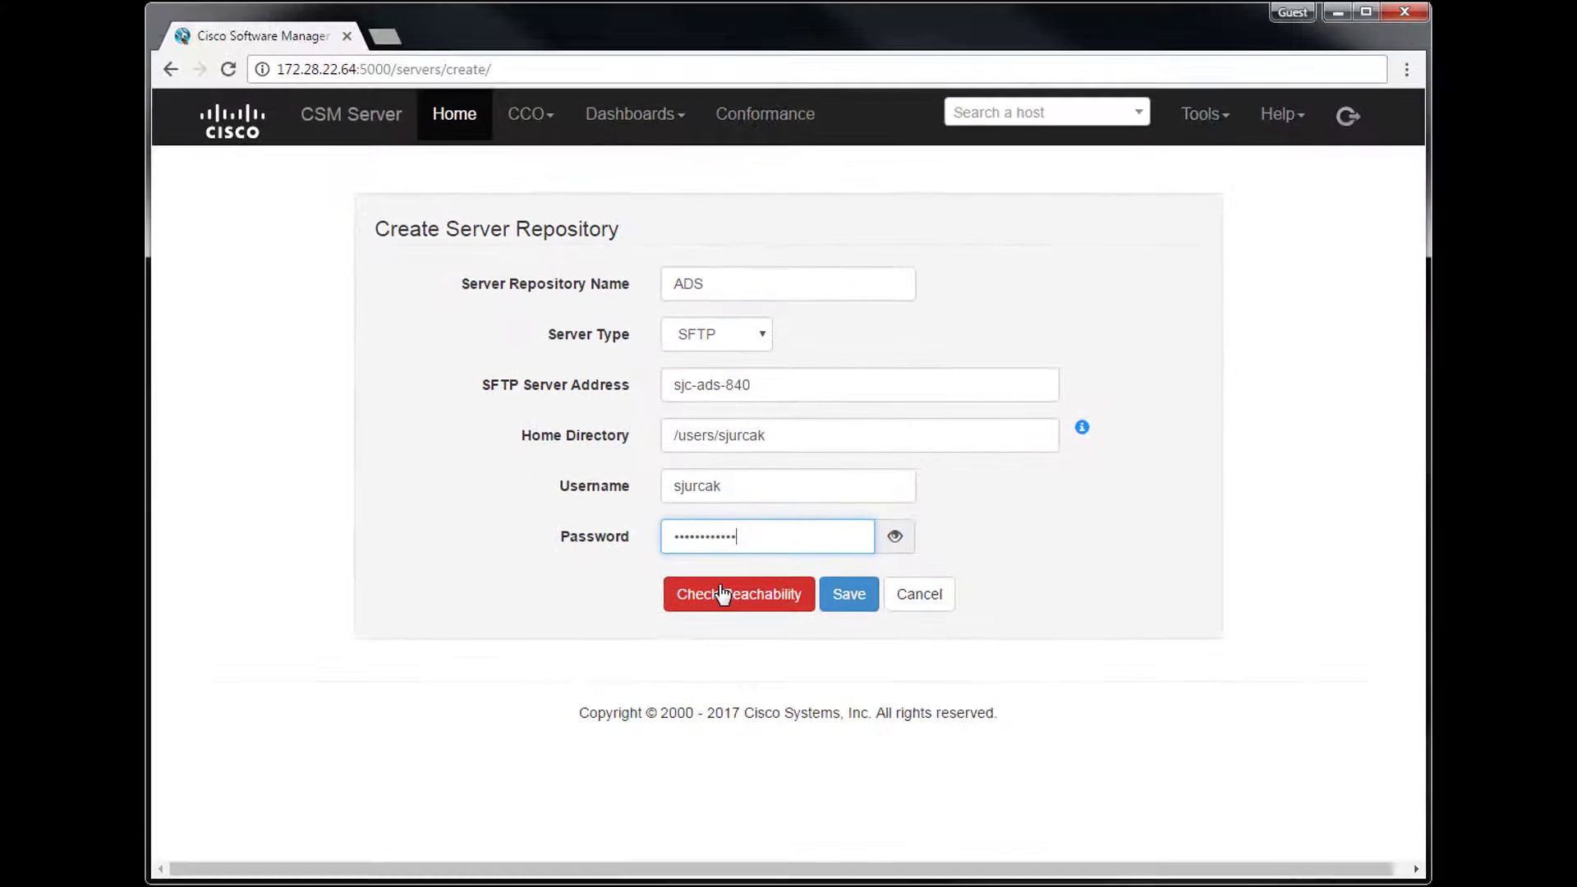
Check and save the SFTP repository ADS on sjc-ads-840, and save the LOCAL repository R1 Local with device path disk0:
click(669, 733)
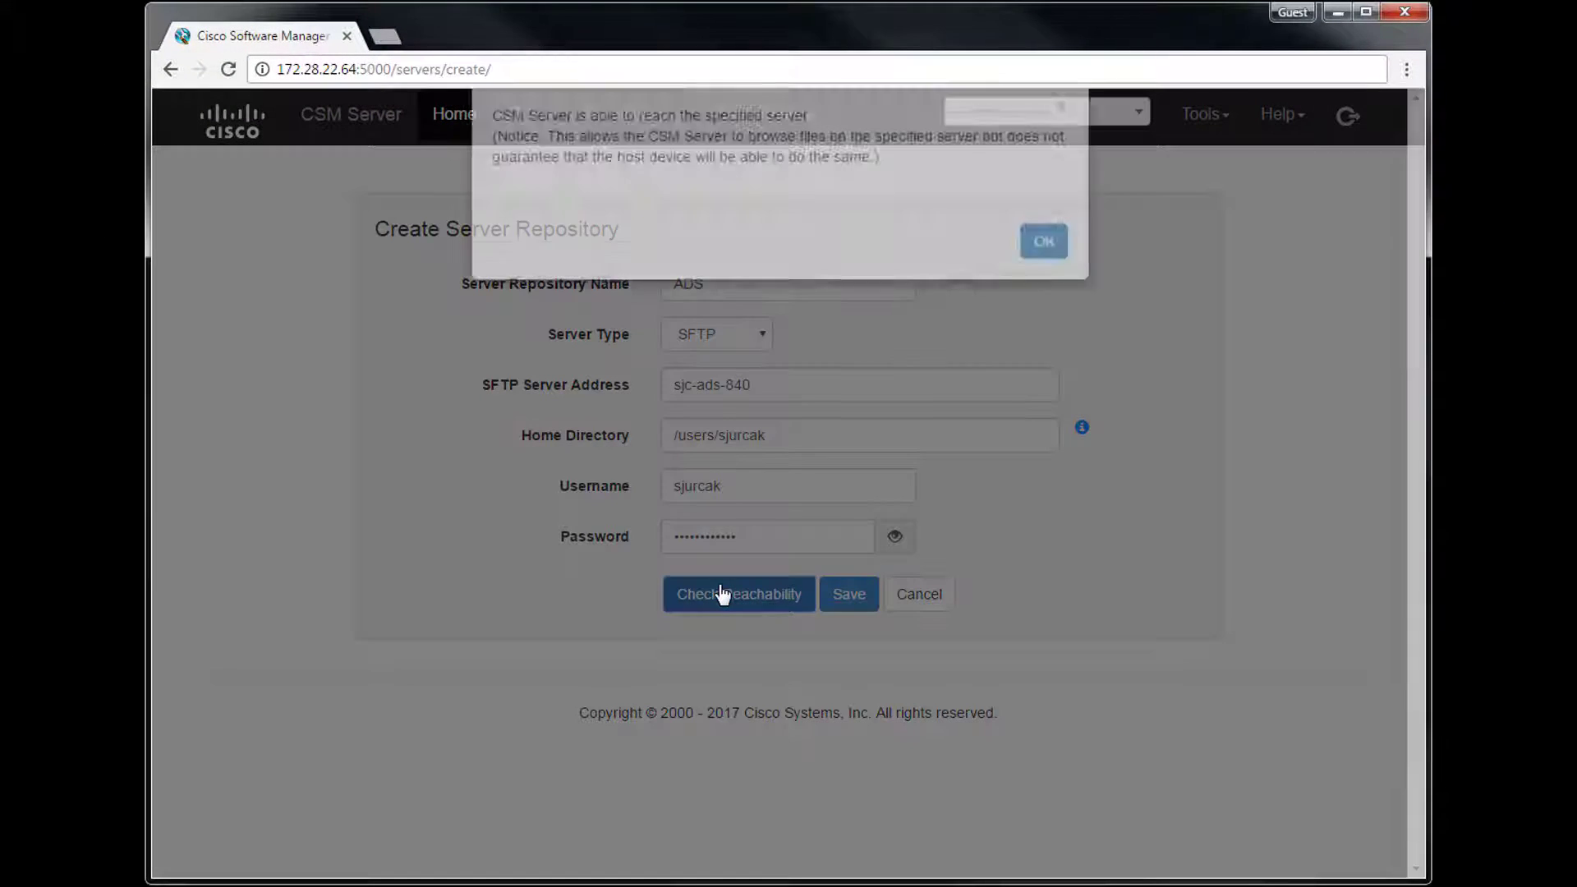
click(1043, 280)
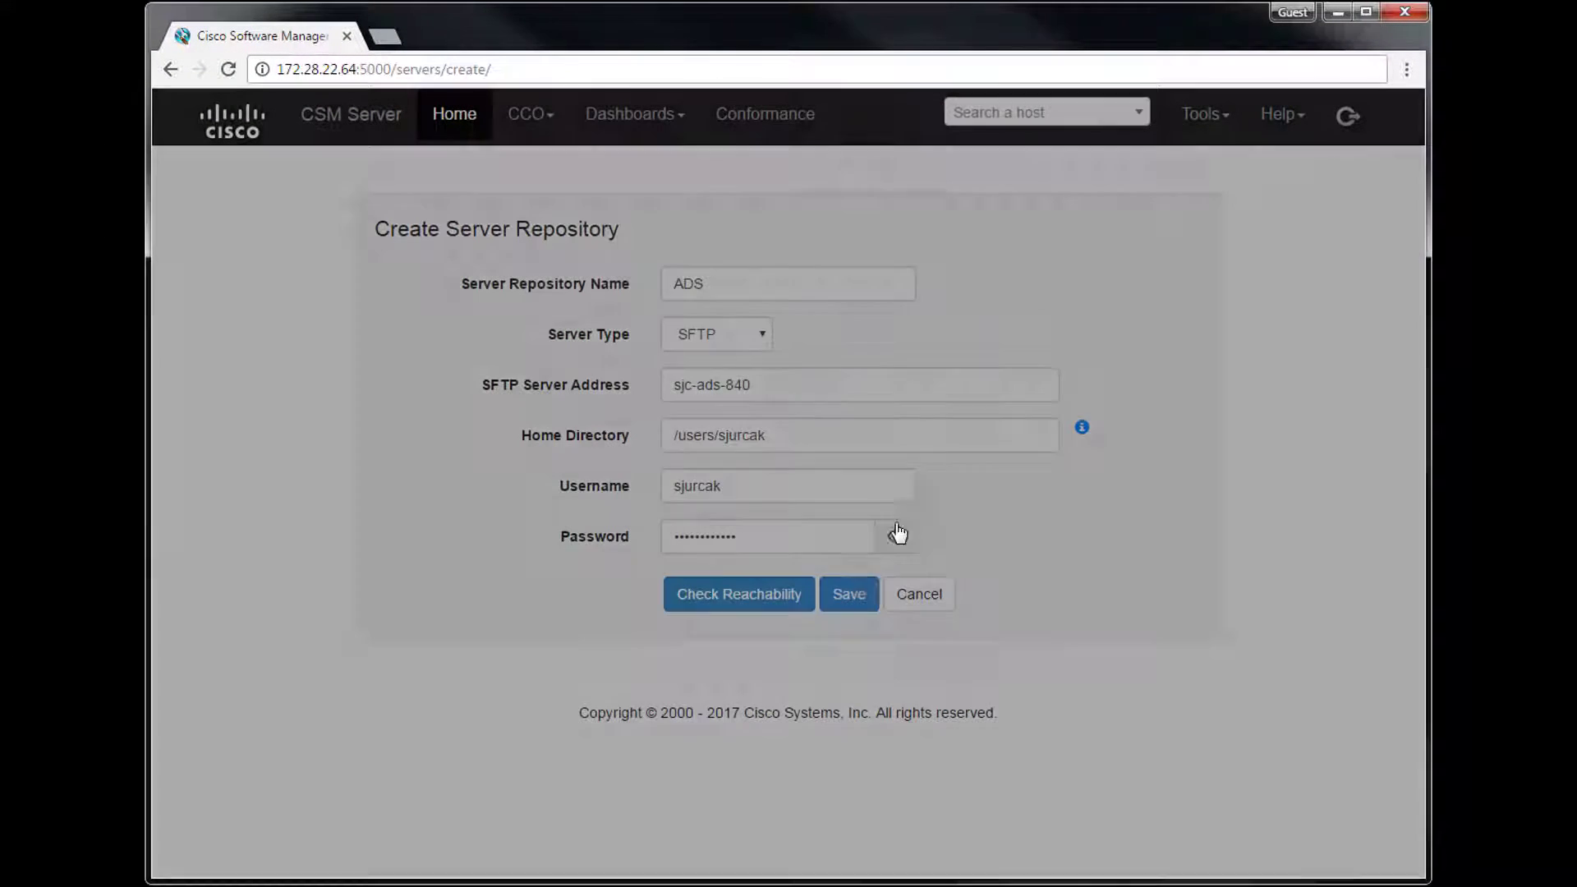
click(852, 594)
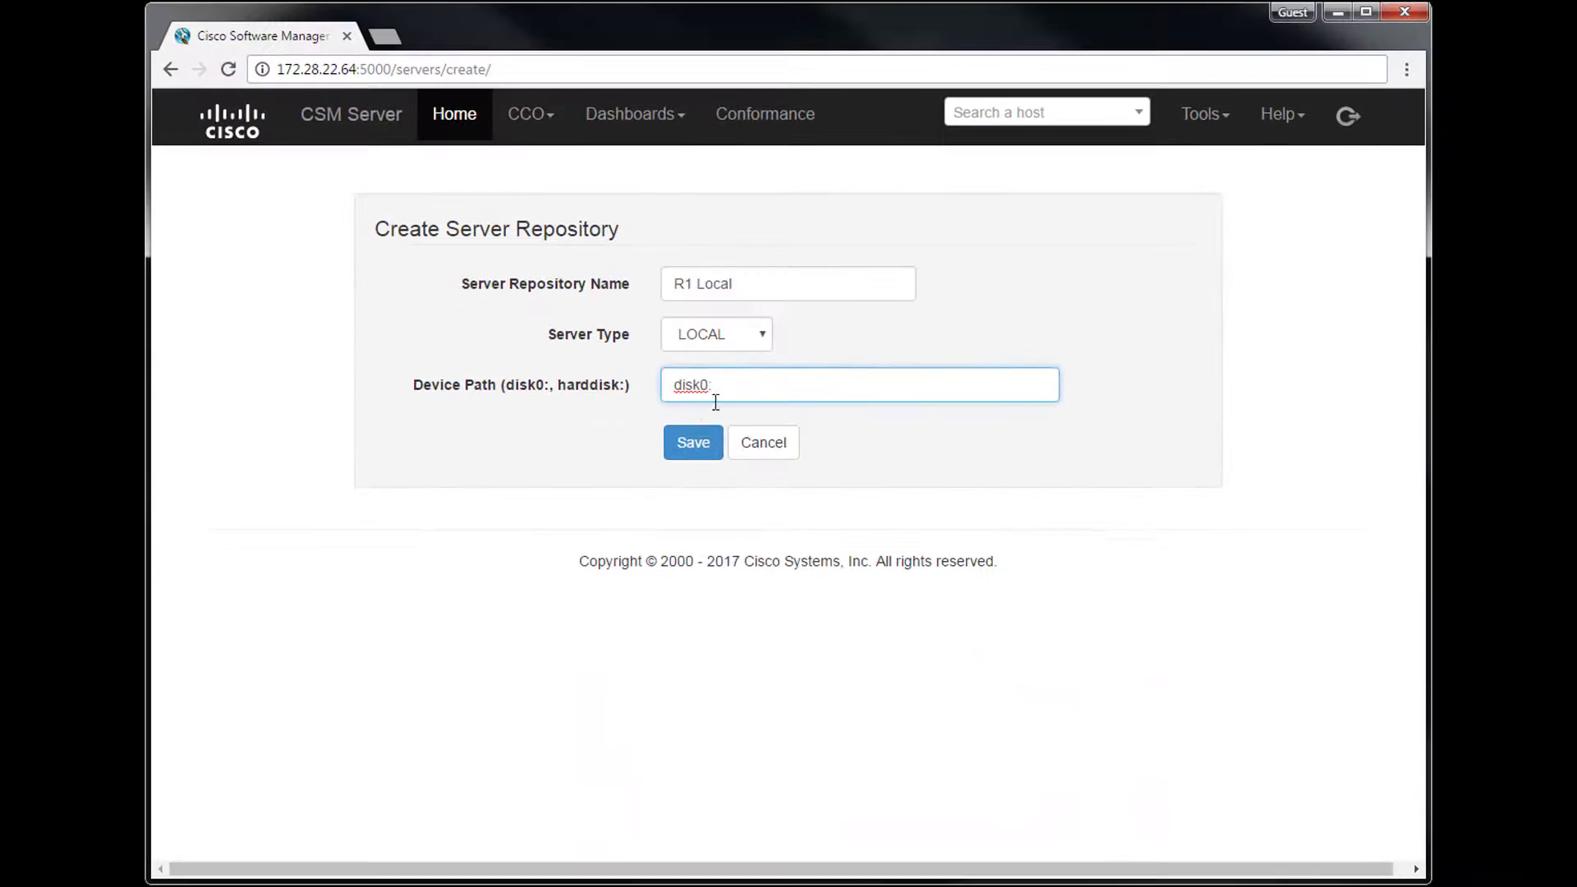
click(622, 644)
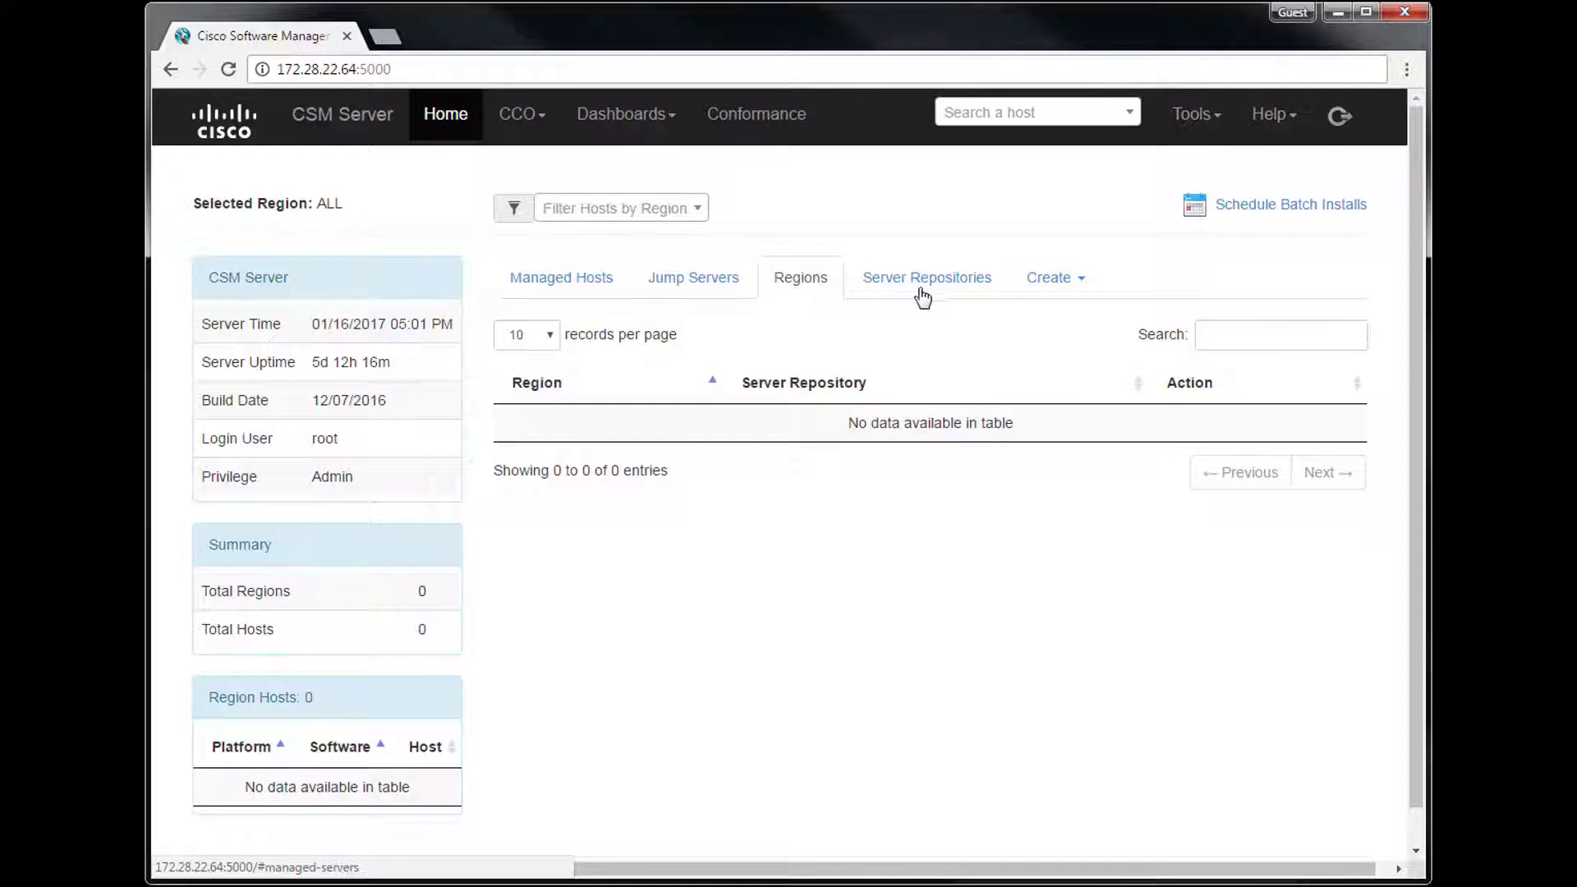
Create a region named SJC with ADS as its selected server repository
click(1056, 289)
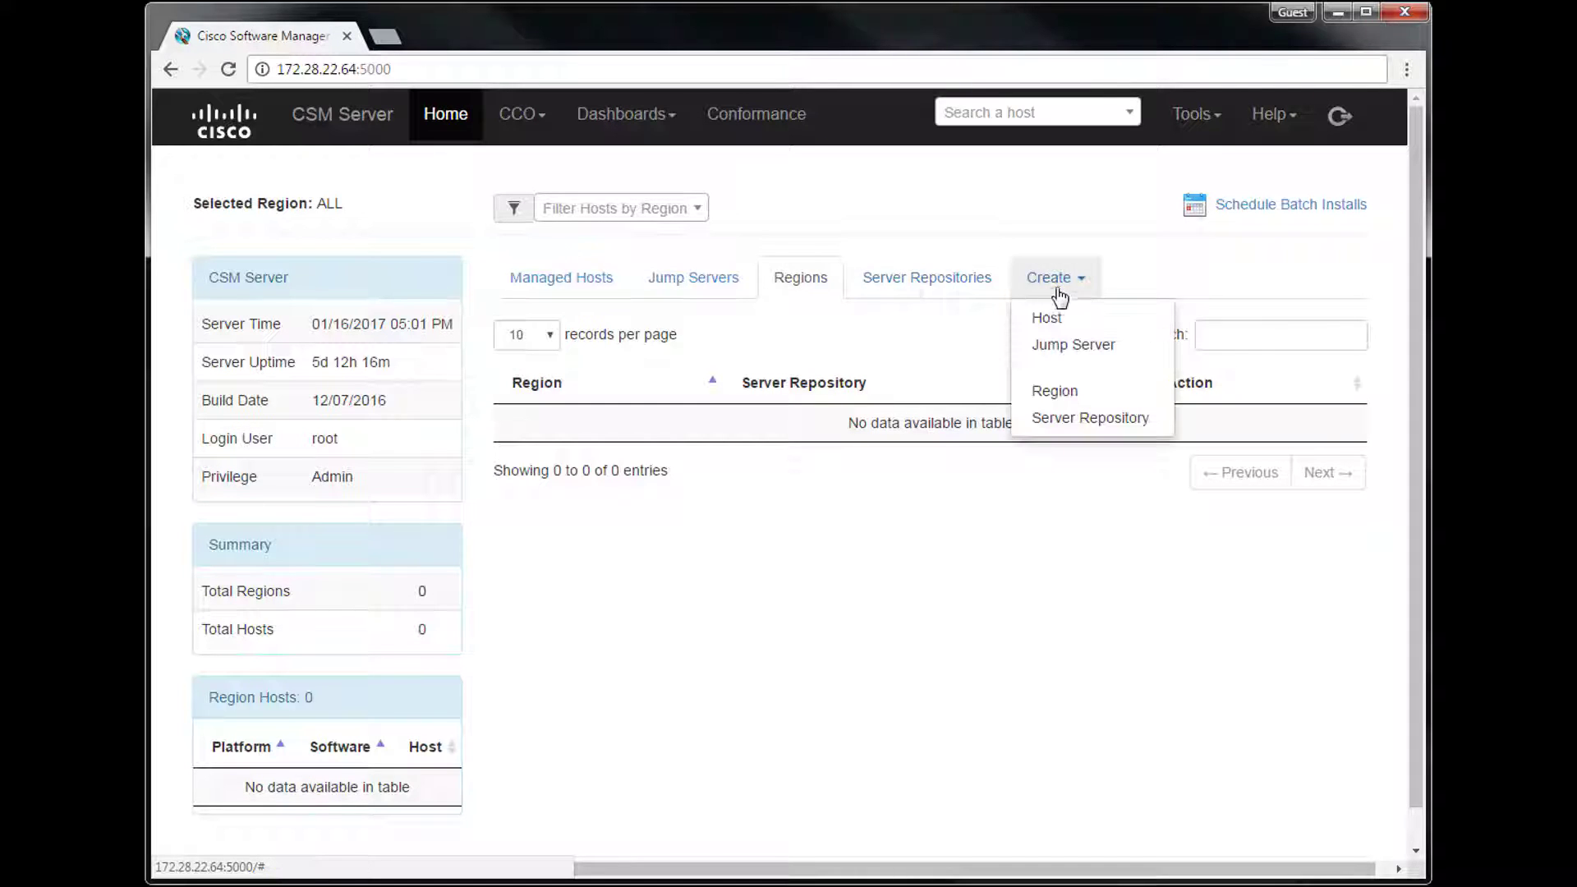
click(1056, 391)
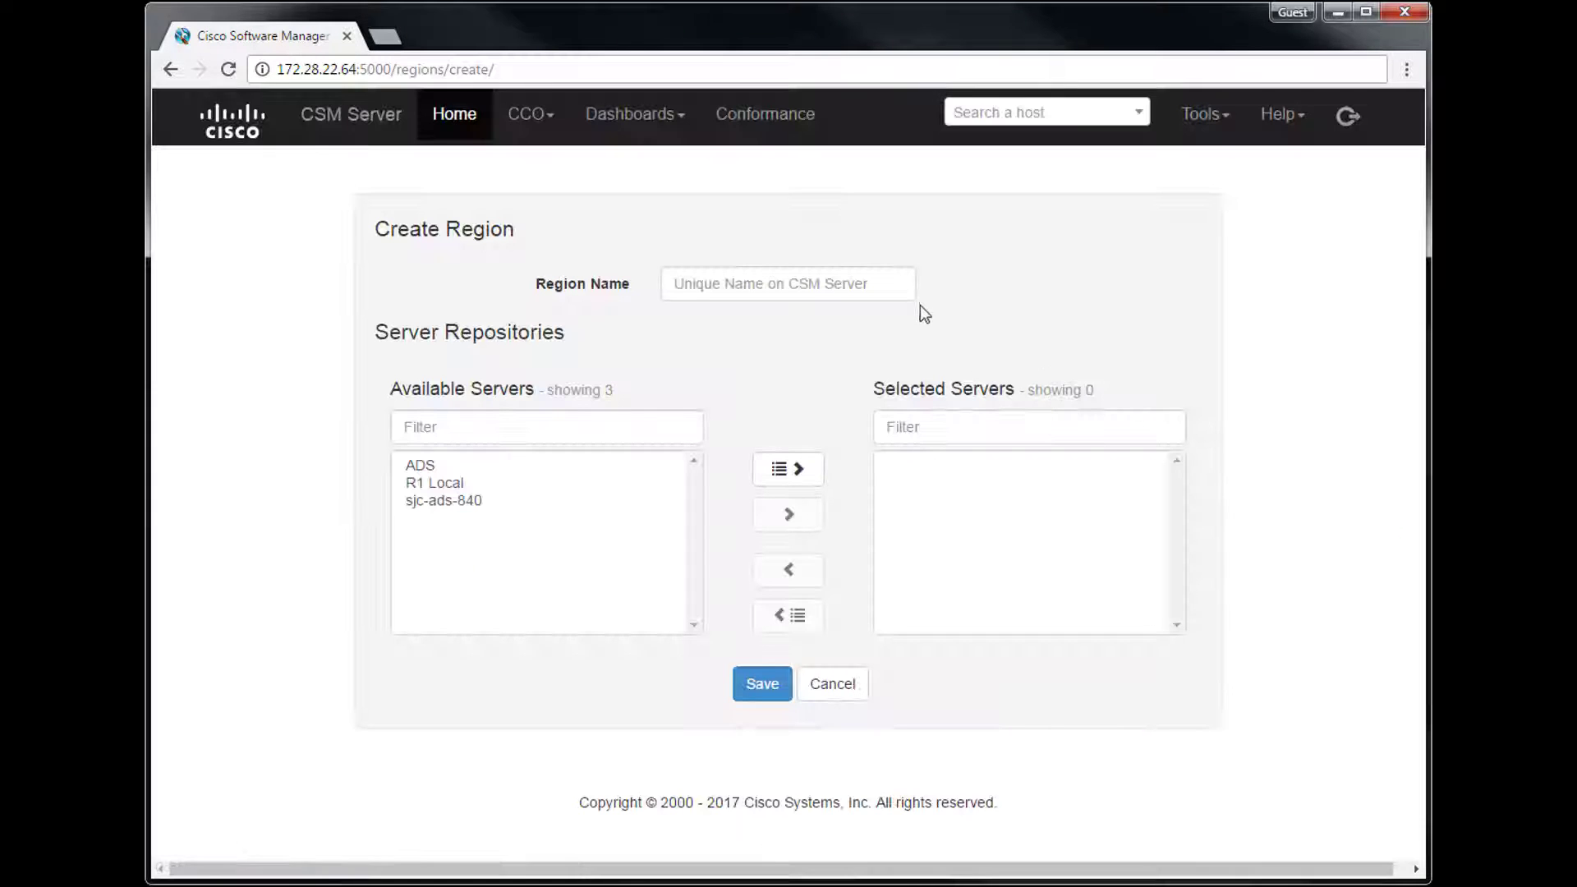
text(SJC)
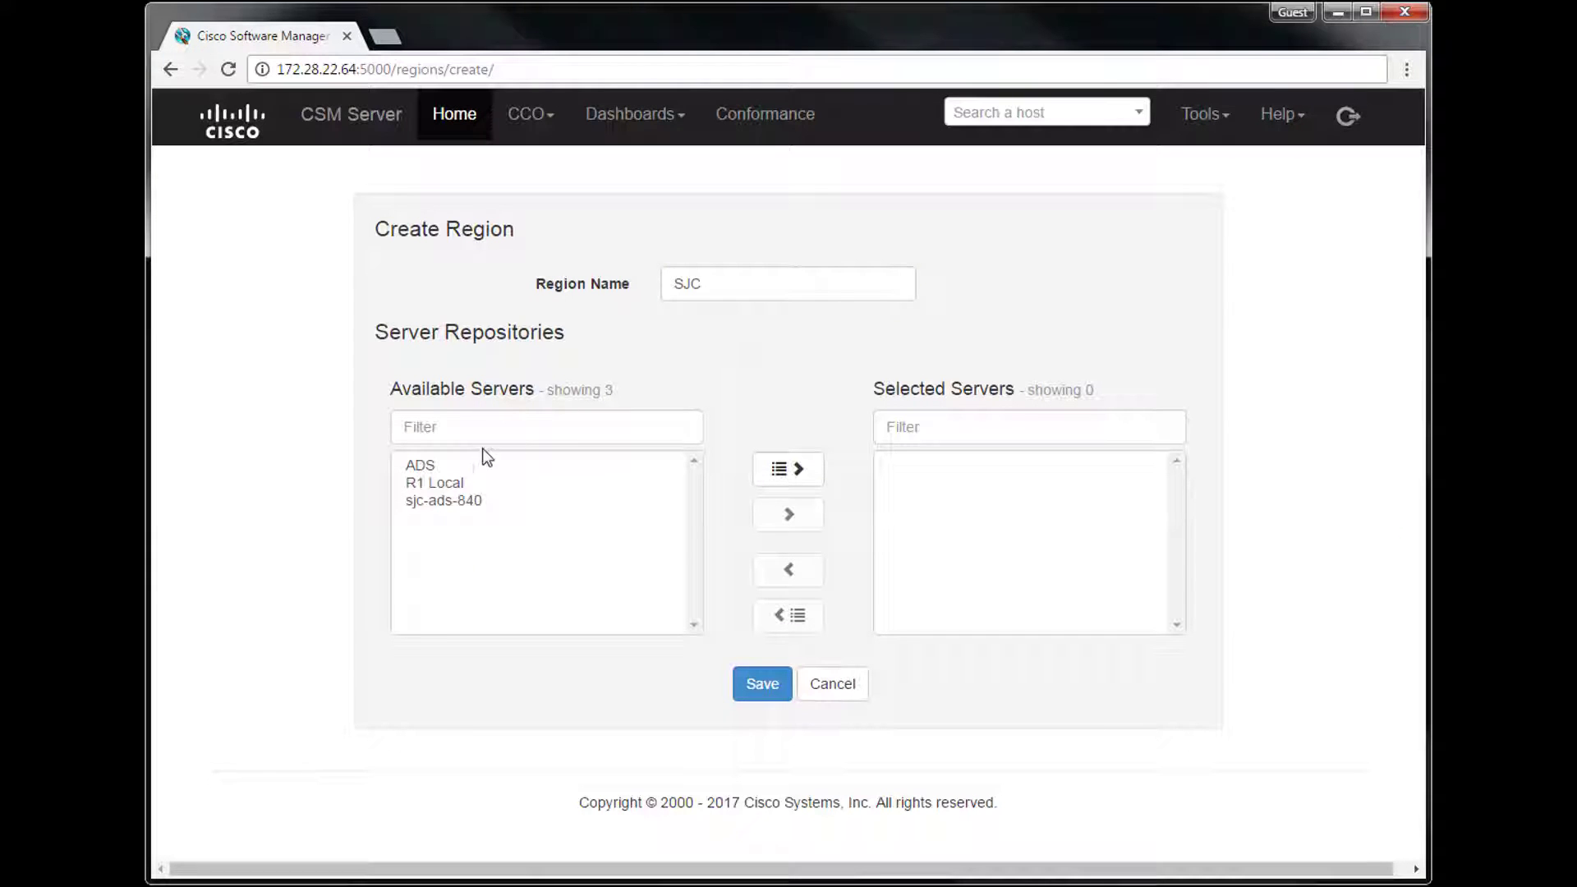
click(472, 465)
click(782, 520)
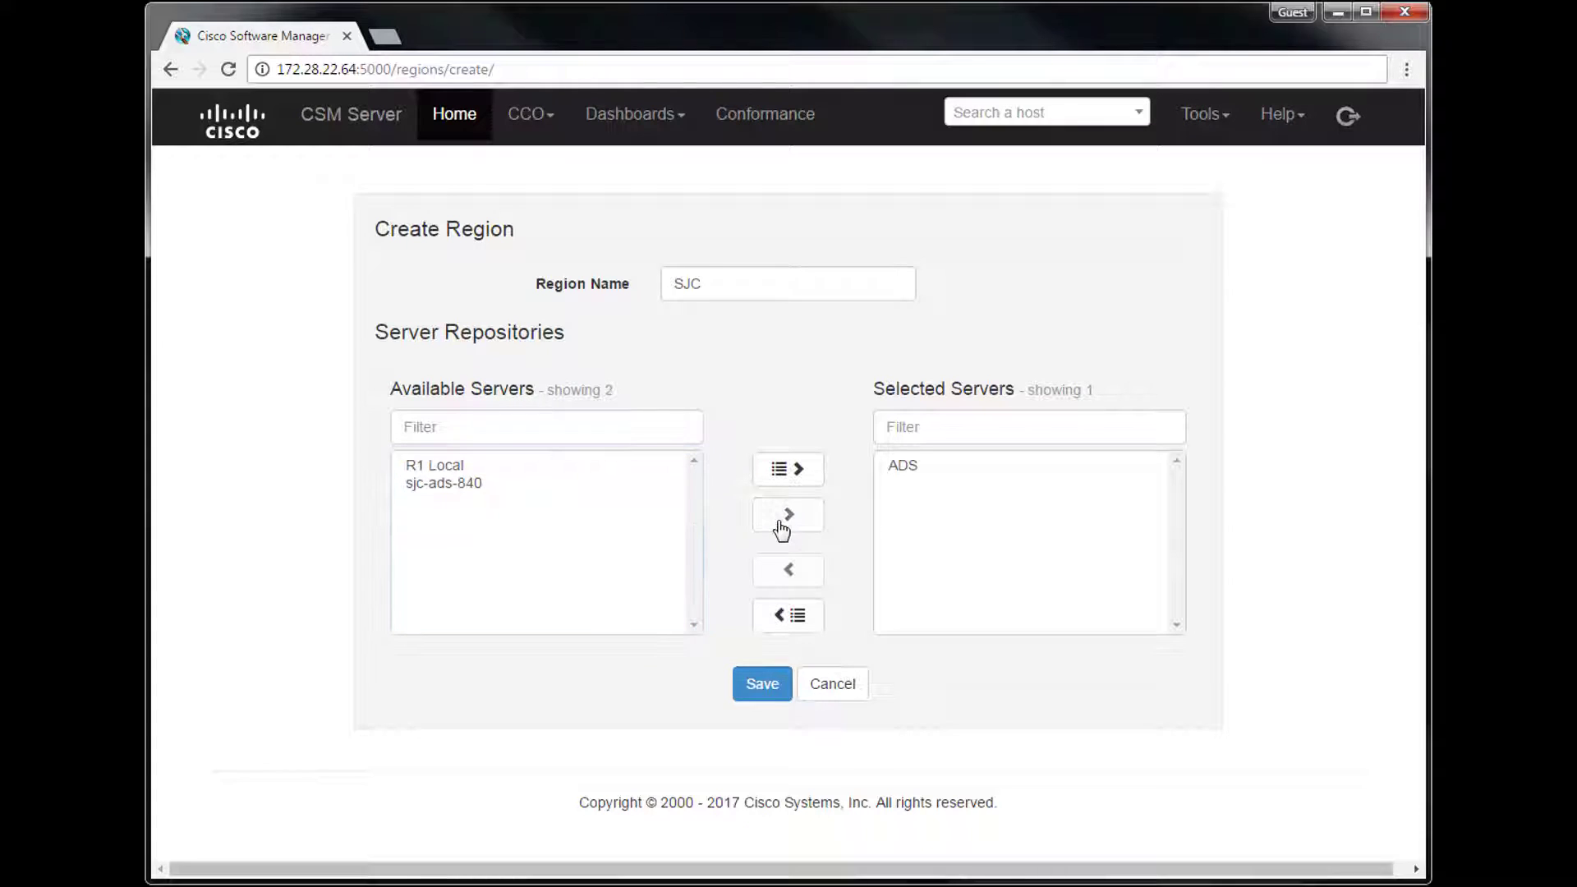
click(764, 686)
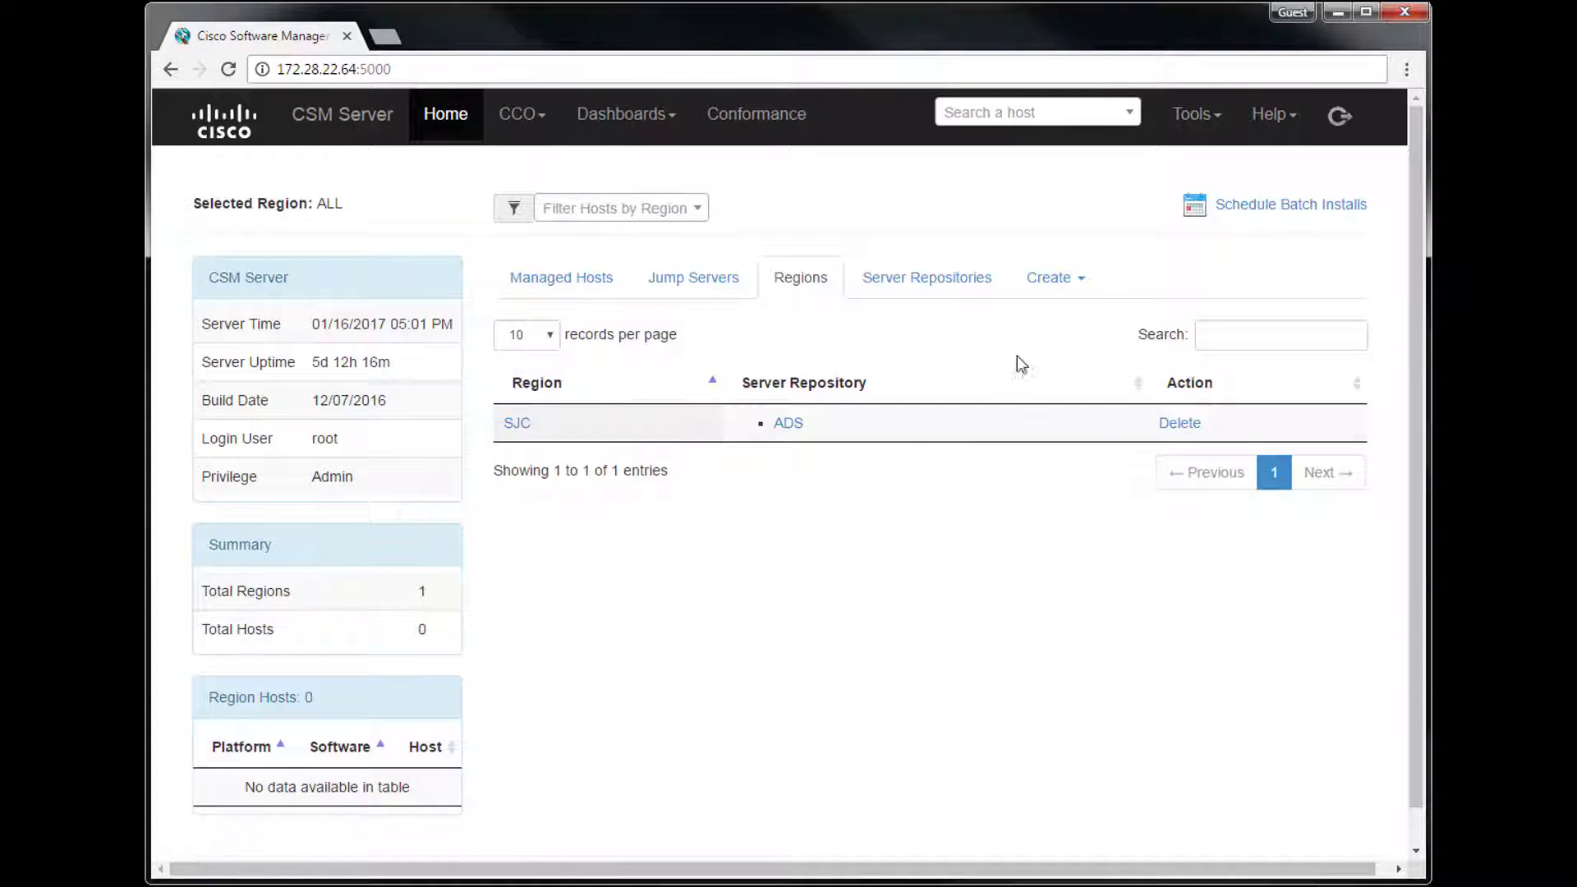
Create a region named RTP with all available server repositories selected: ADS, R1 Local and sjc-ads-840
click(1057, 279)
click(1056, 391)
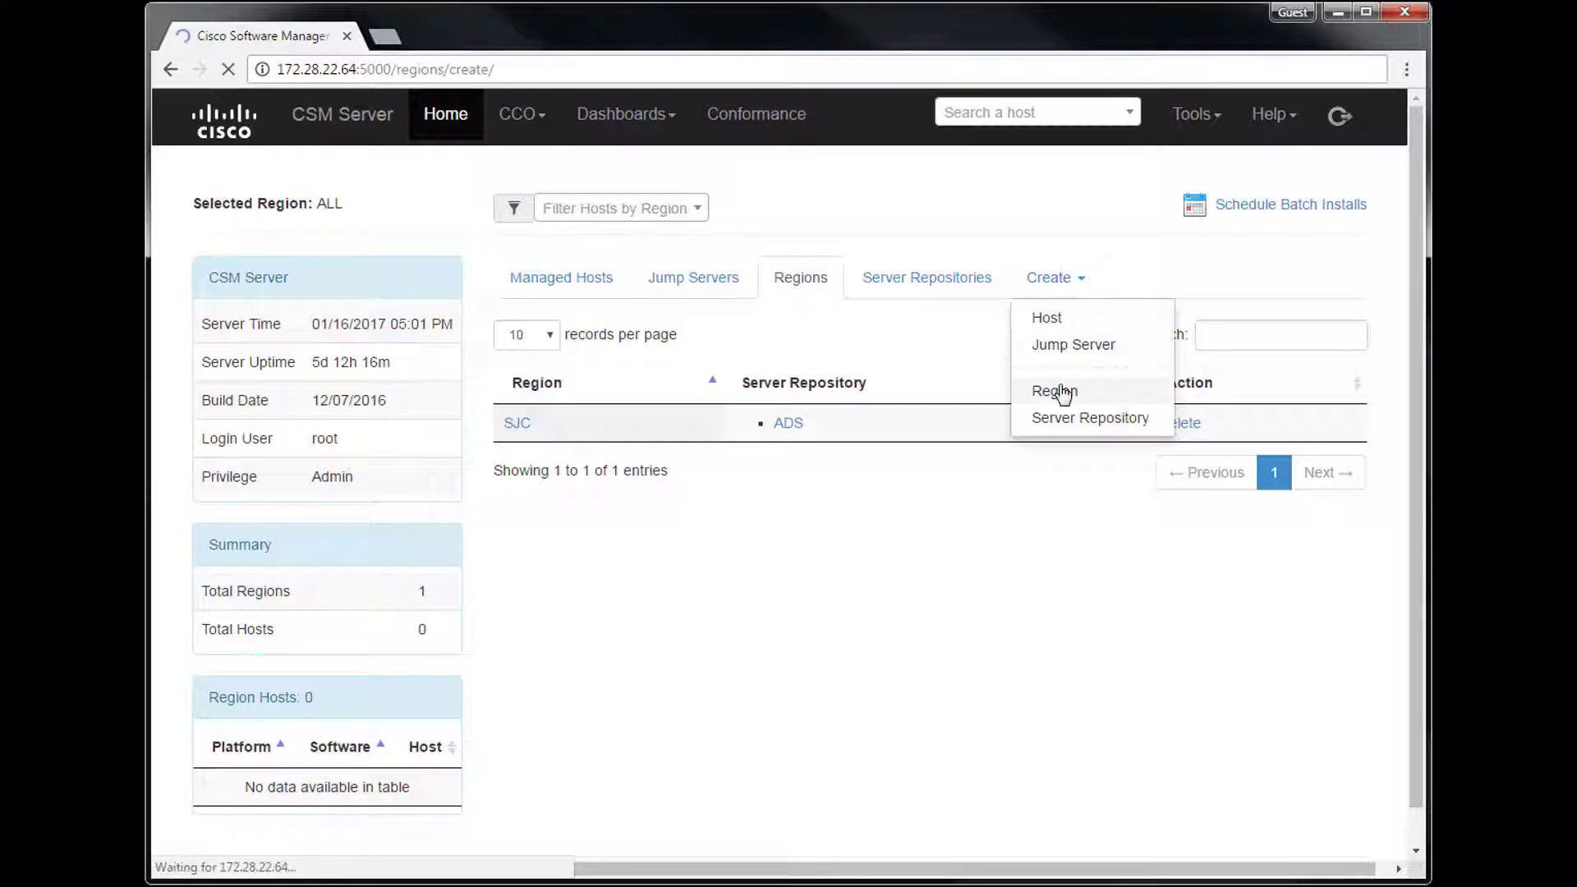
click(890, 285)
text(RTP)
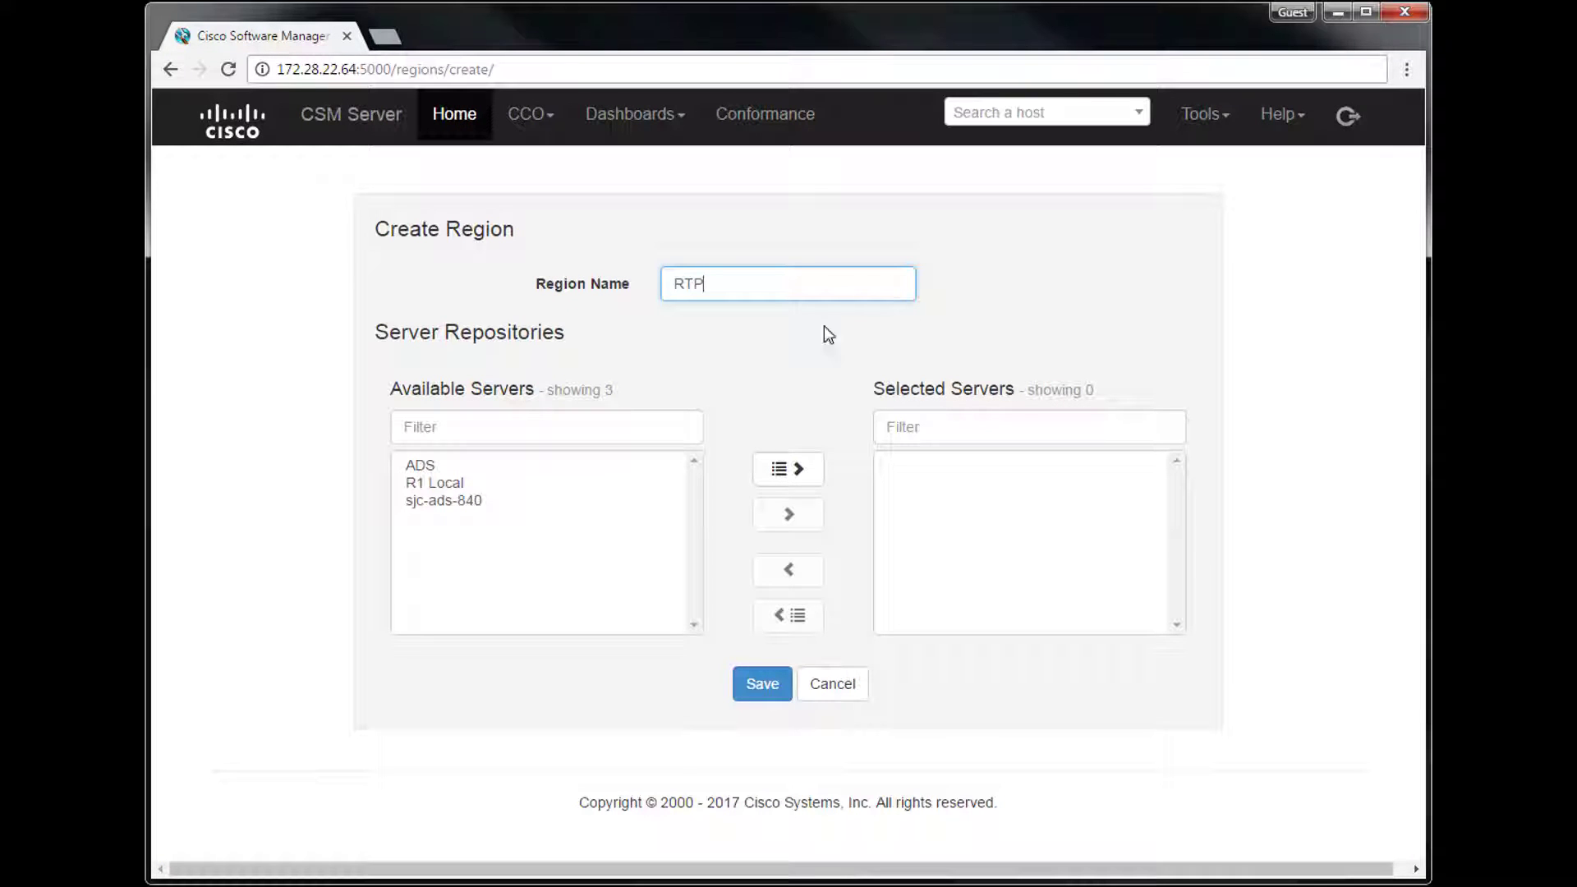
click(787, 472)
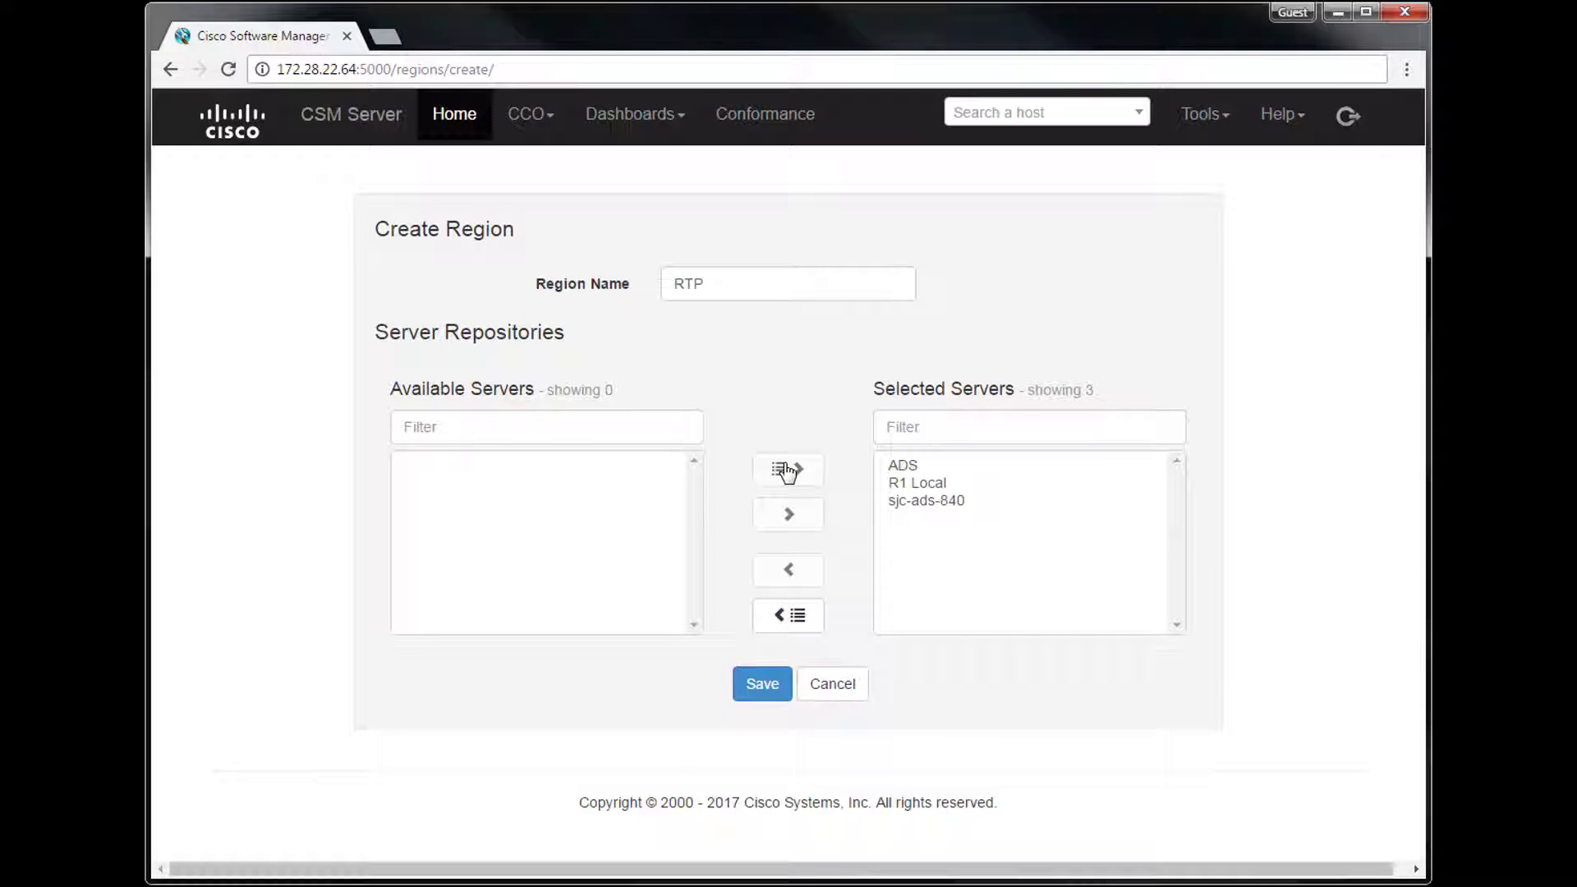
click(772, 686)
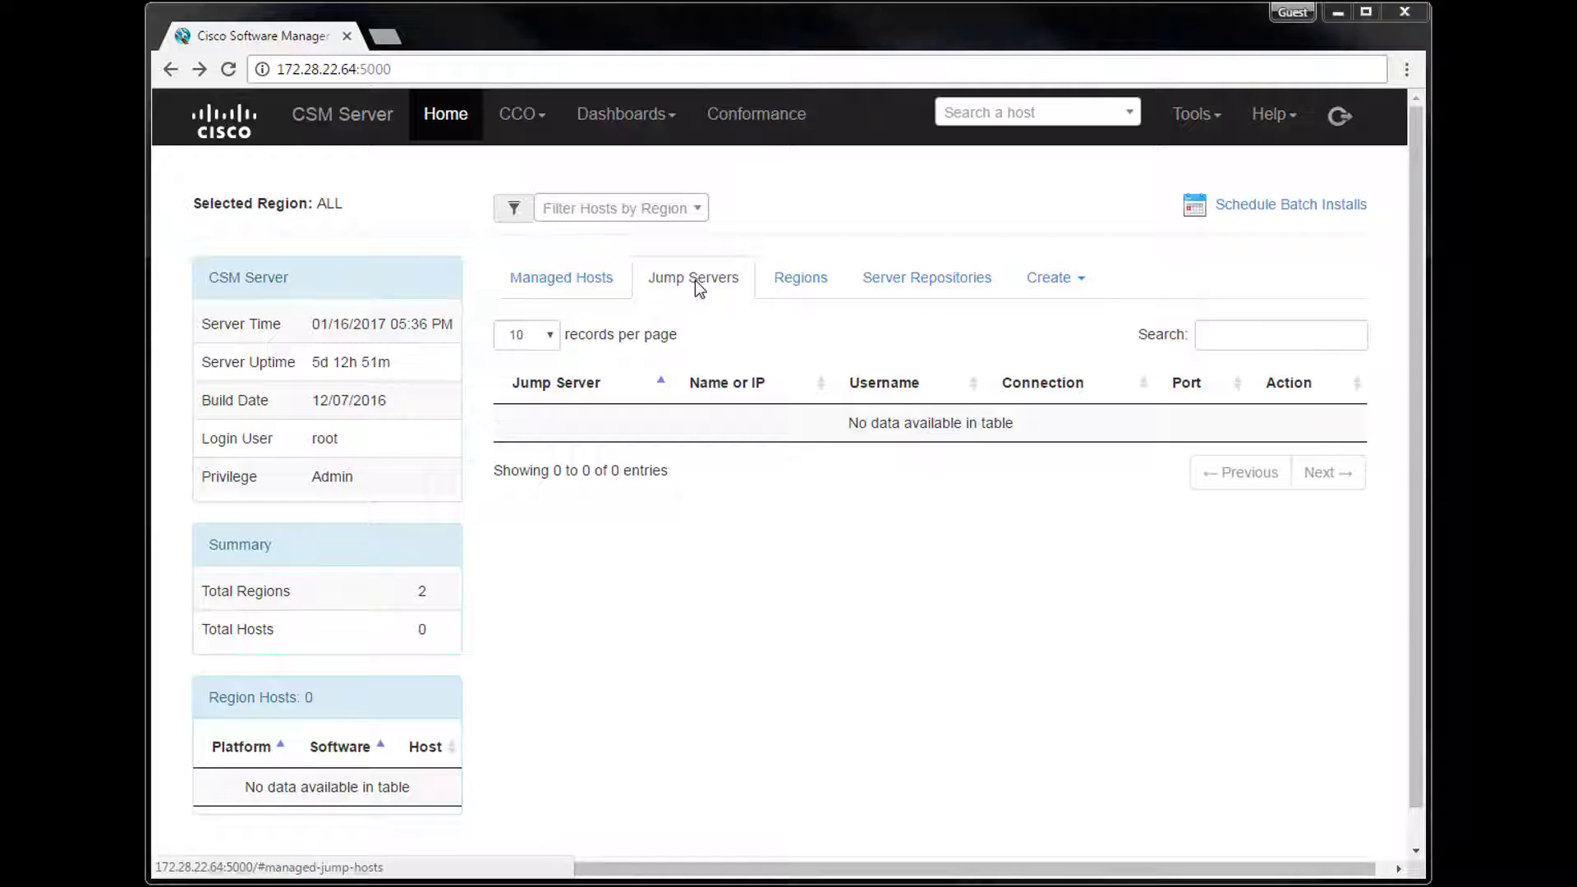
Create a jump server named sj20lab-as2 using ssh to host sj20lab-as2, check its reachability and save it
click(1049, 278)
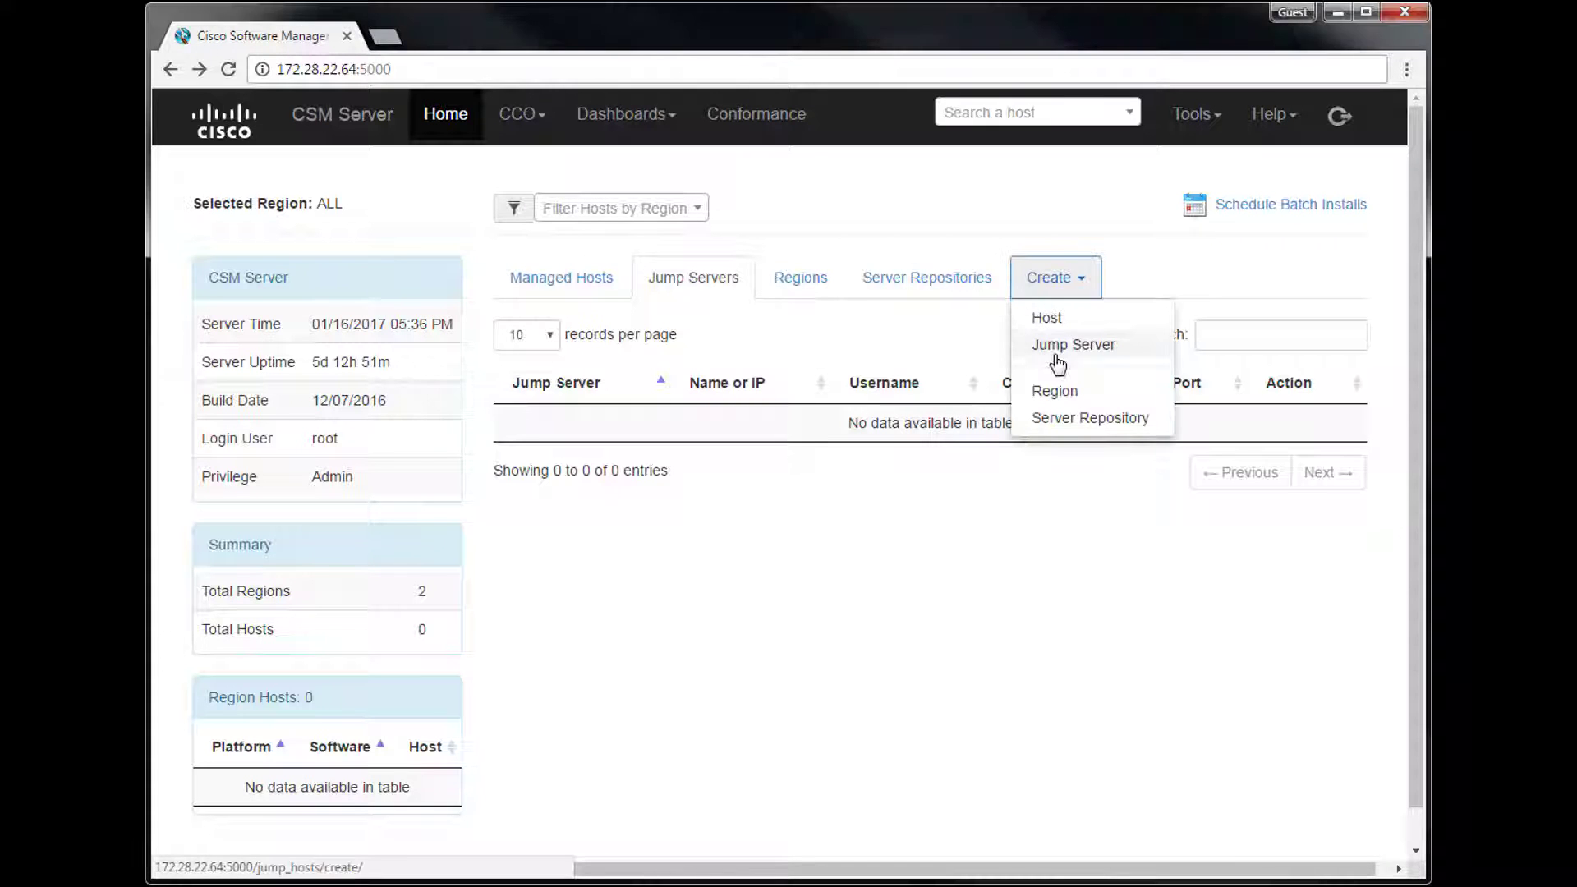
click(1059, 345)
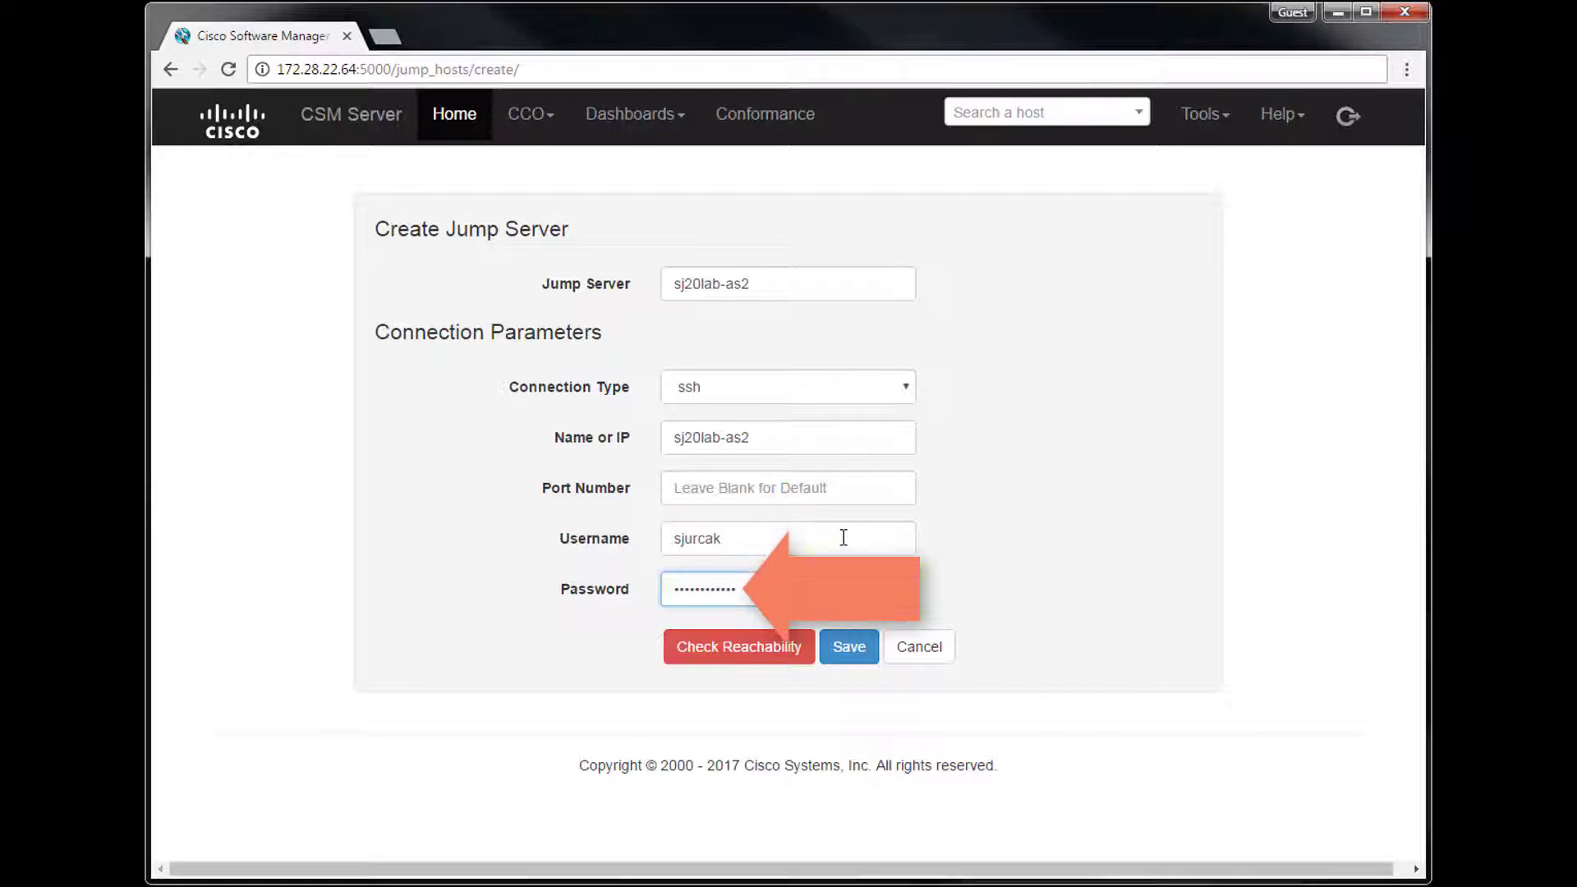
click(780, 650)
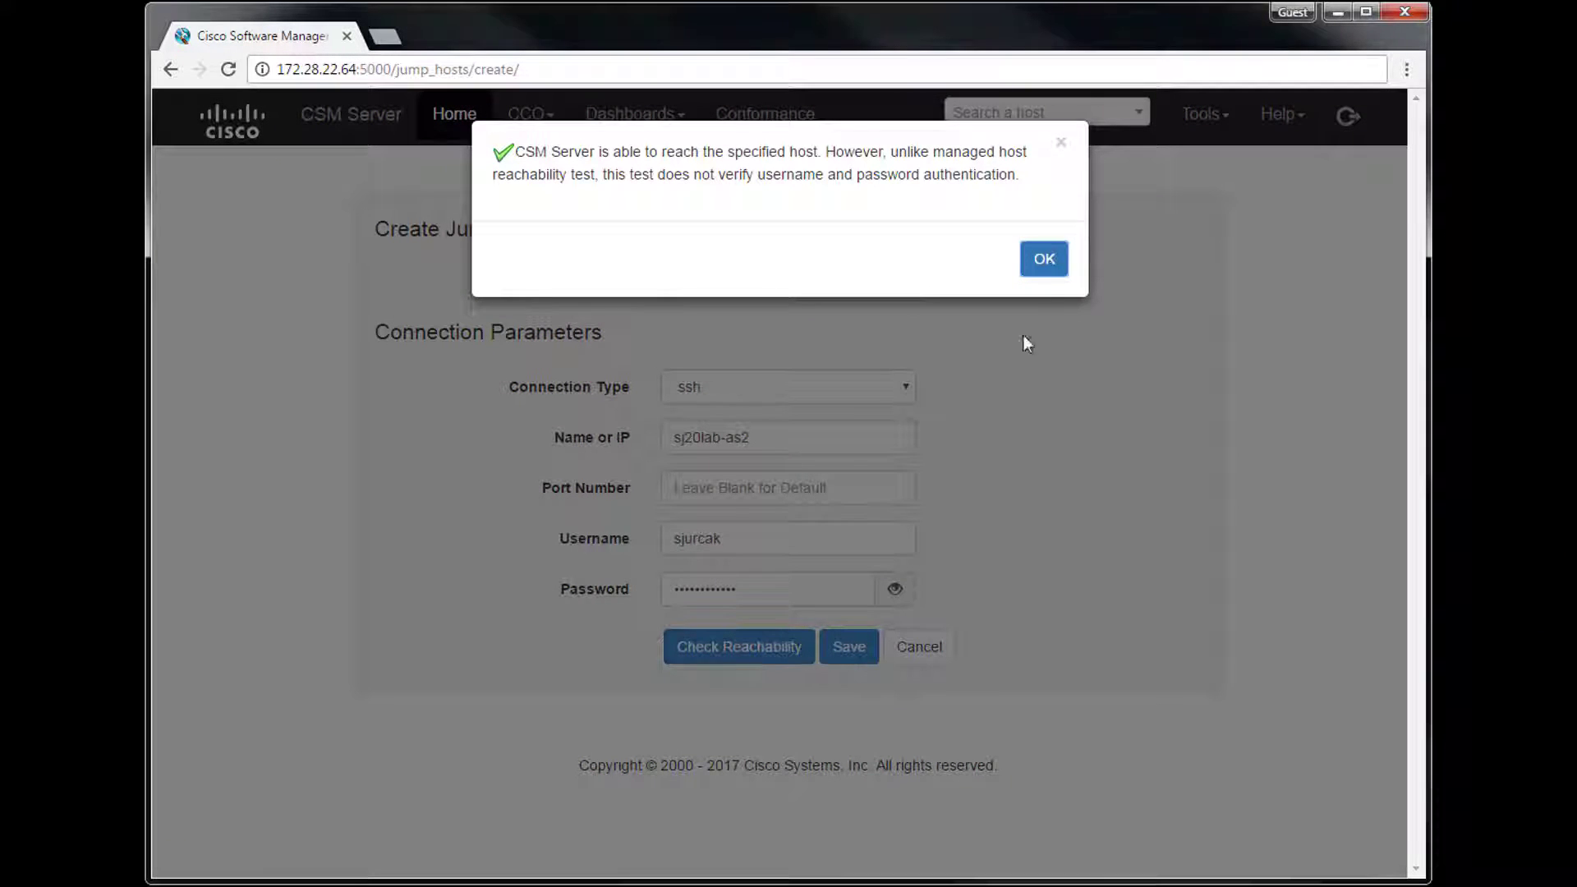
click(1043, 261)
click(848, 646)
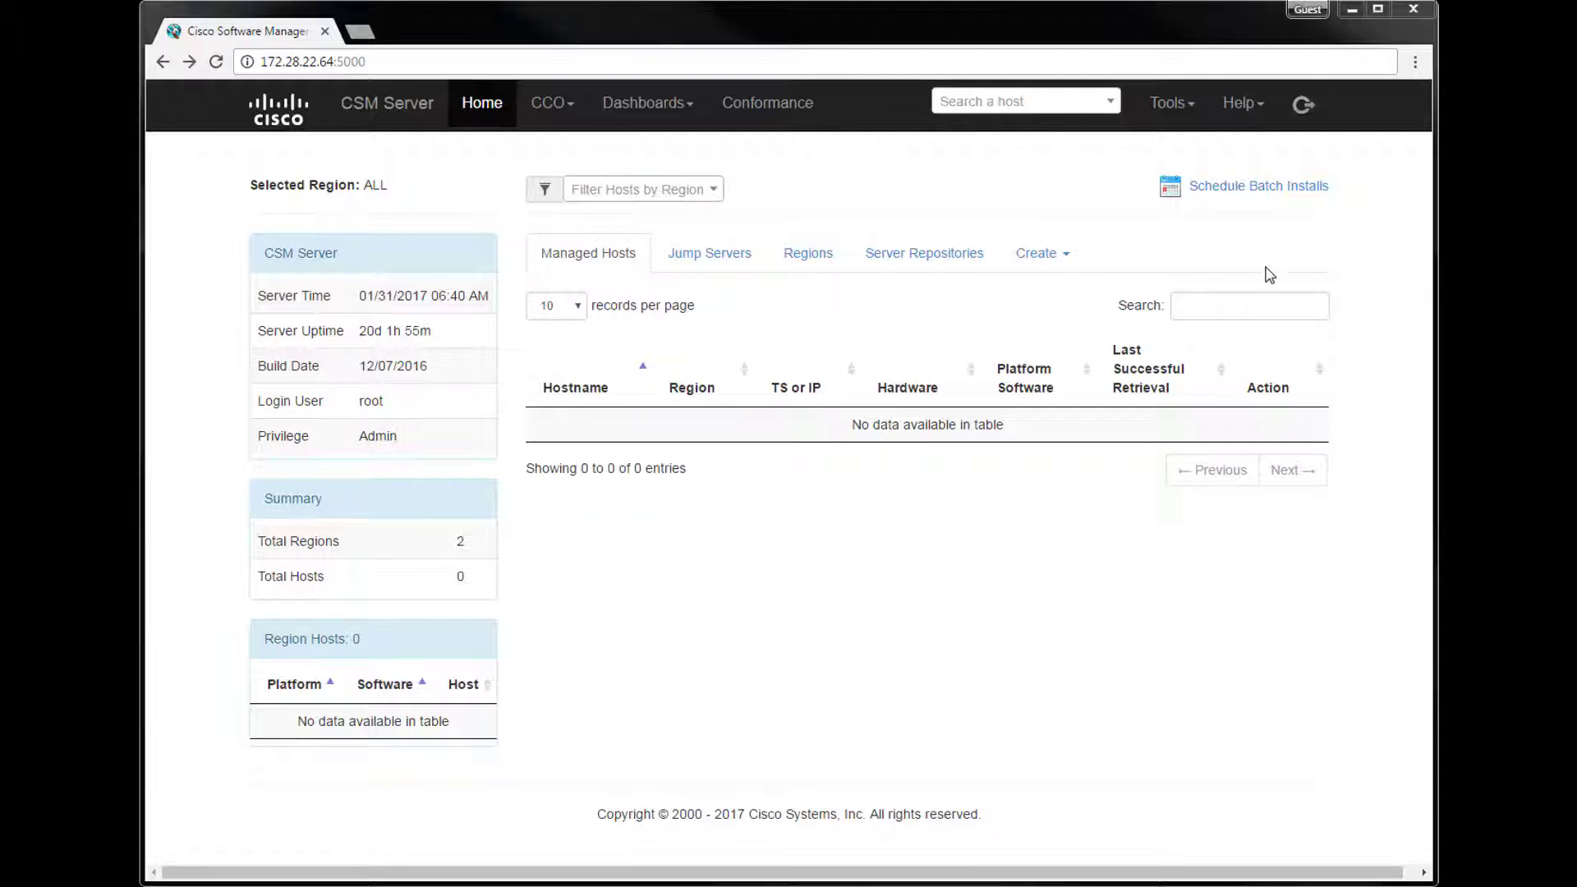
Create telnet host R1 in region SJC at 172.27.148.159, ports 2039,2040, through jump server sj20lab-as2, checking reachability on port 2039 before saving
click(1038, 253)
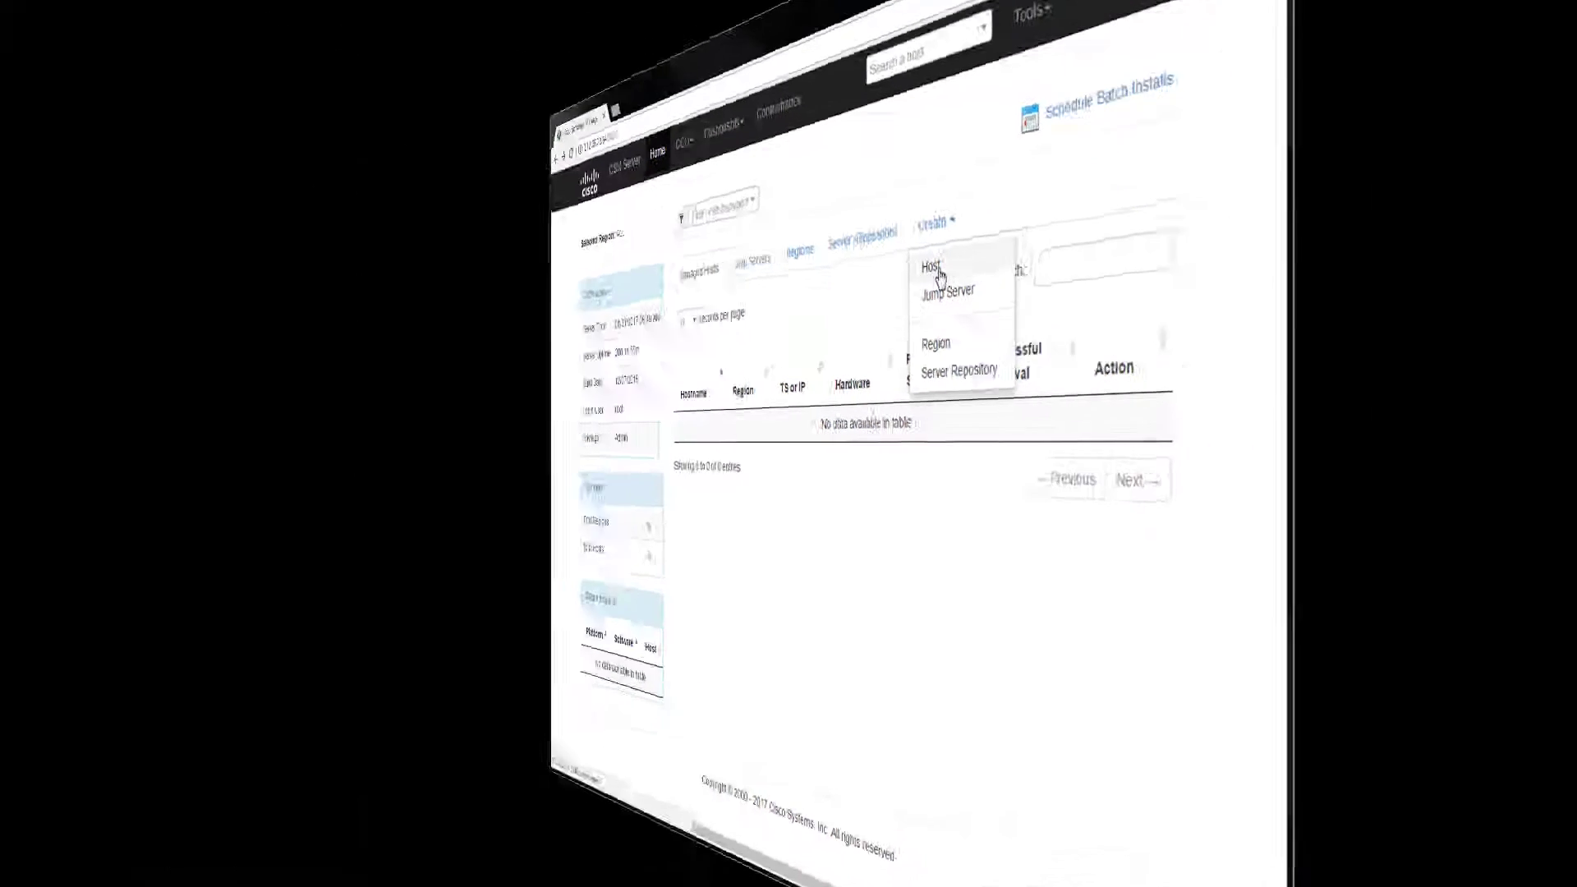
click(1047, 294)
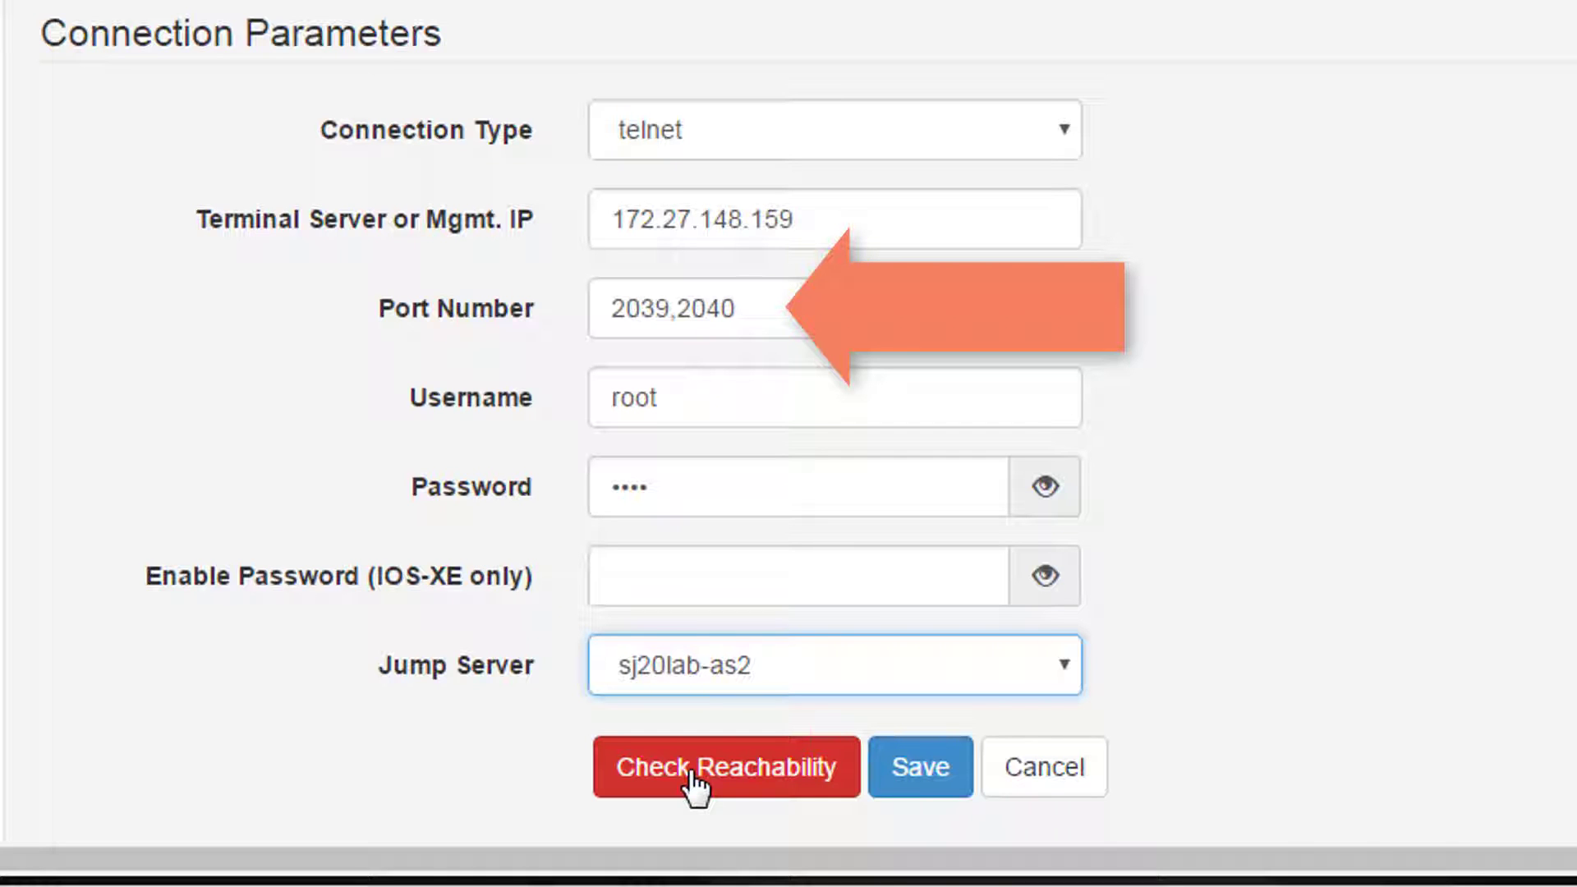
click(694, 780)
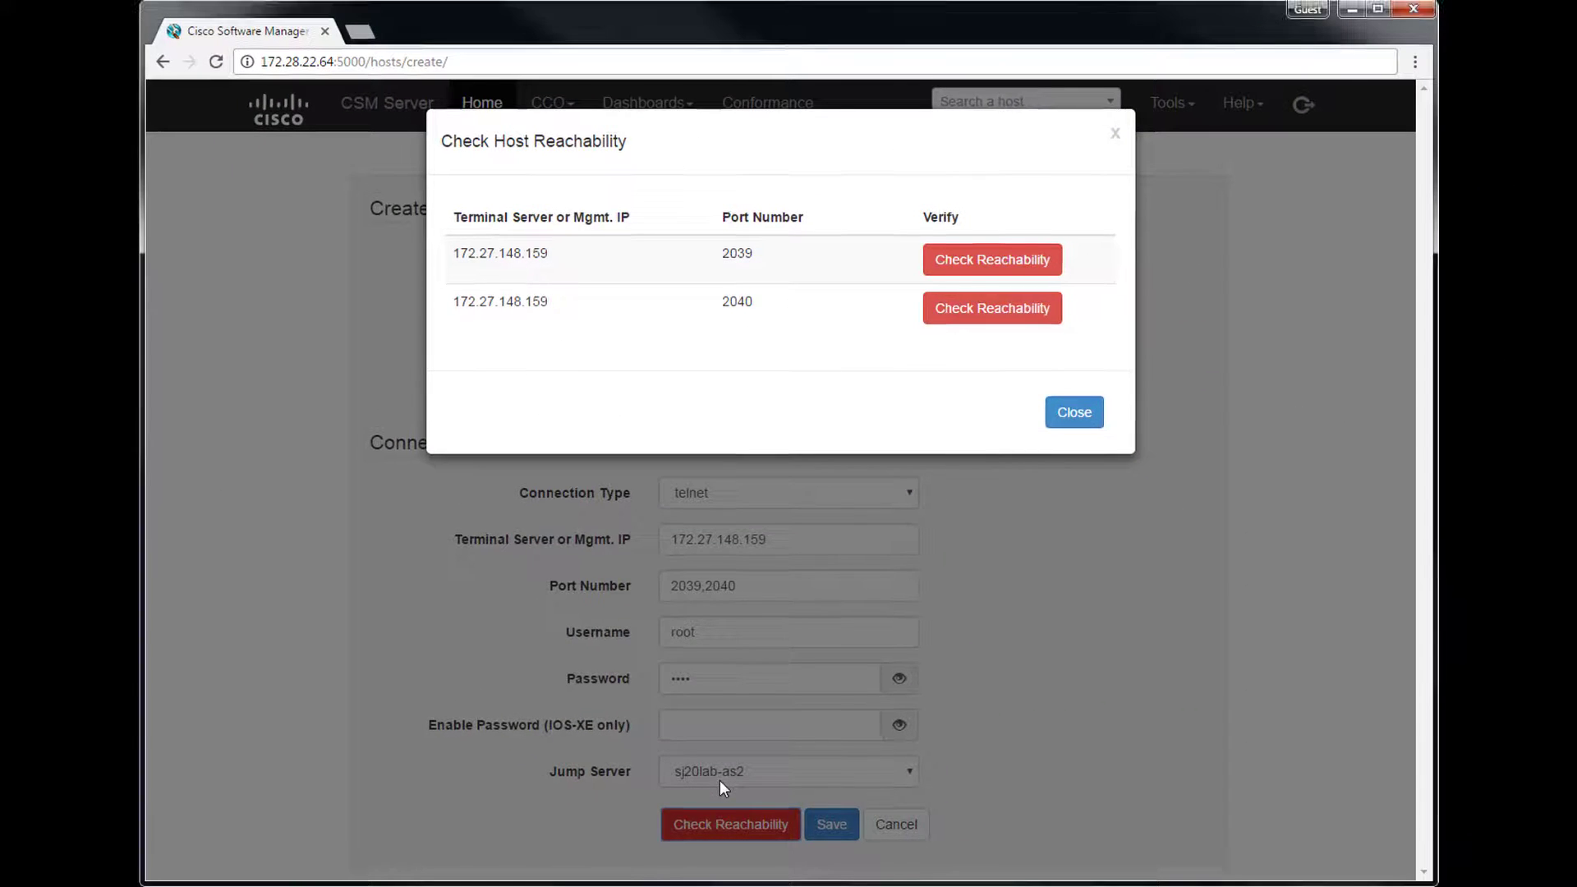
click(996, 259)
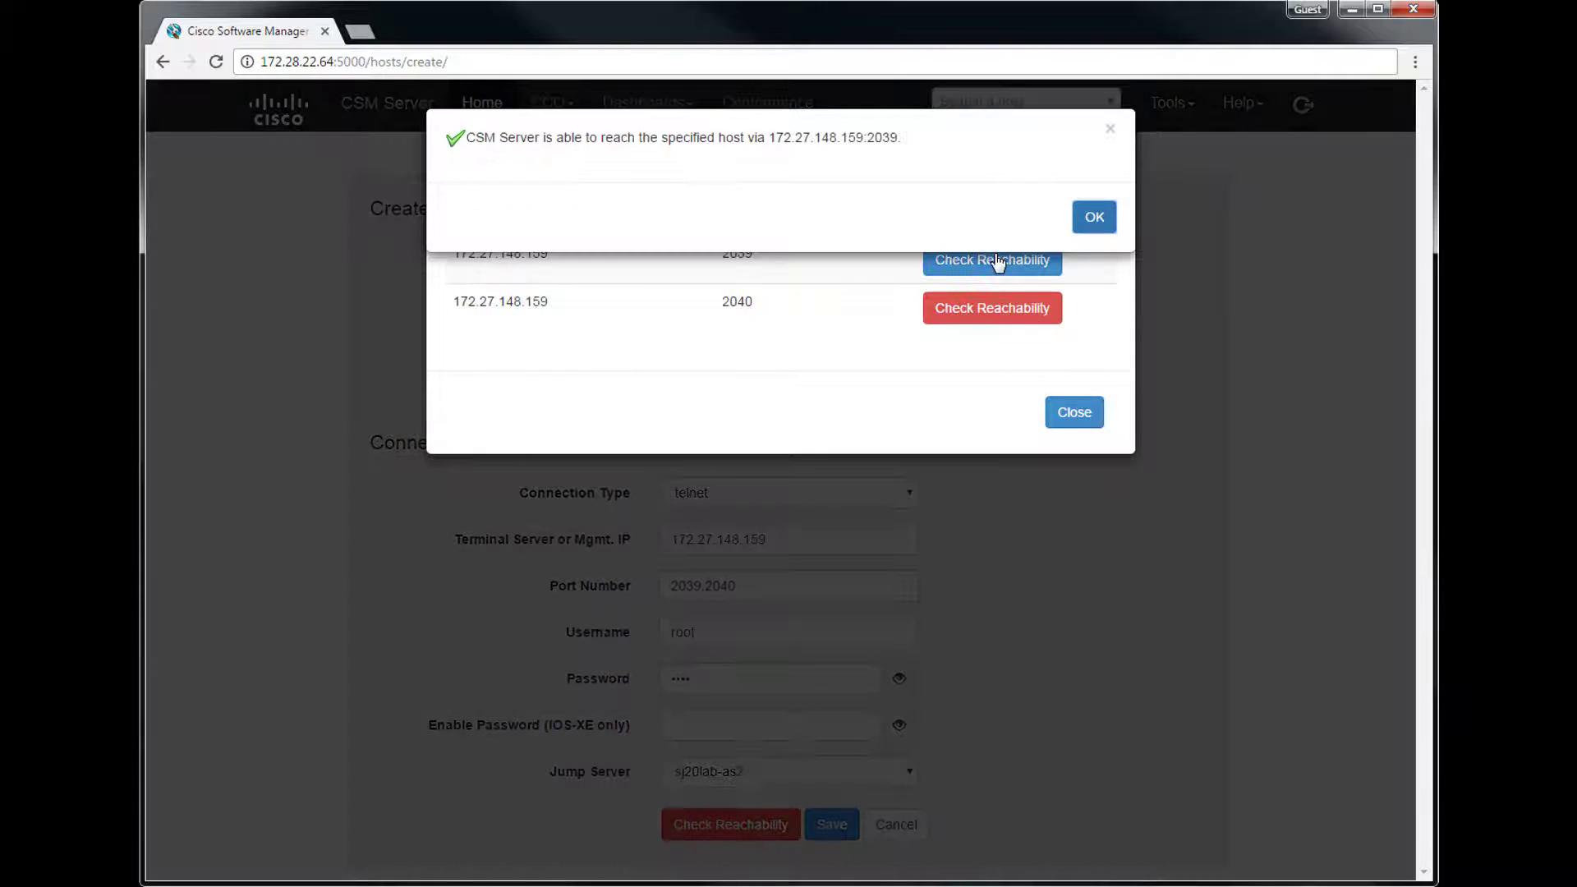
click(1092, 218)
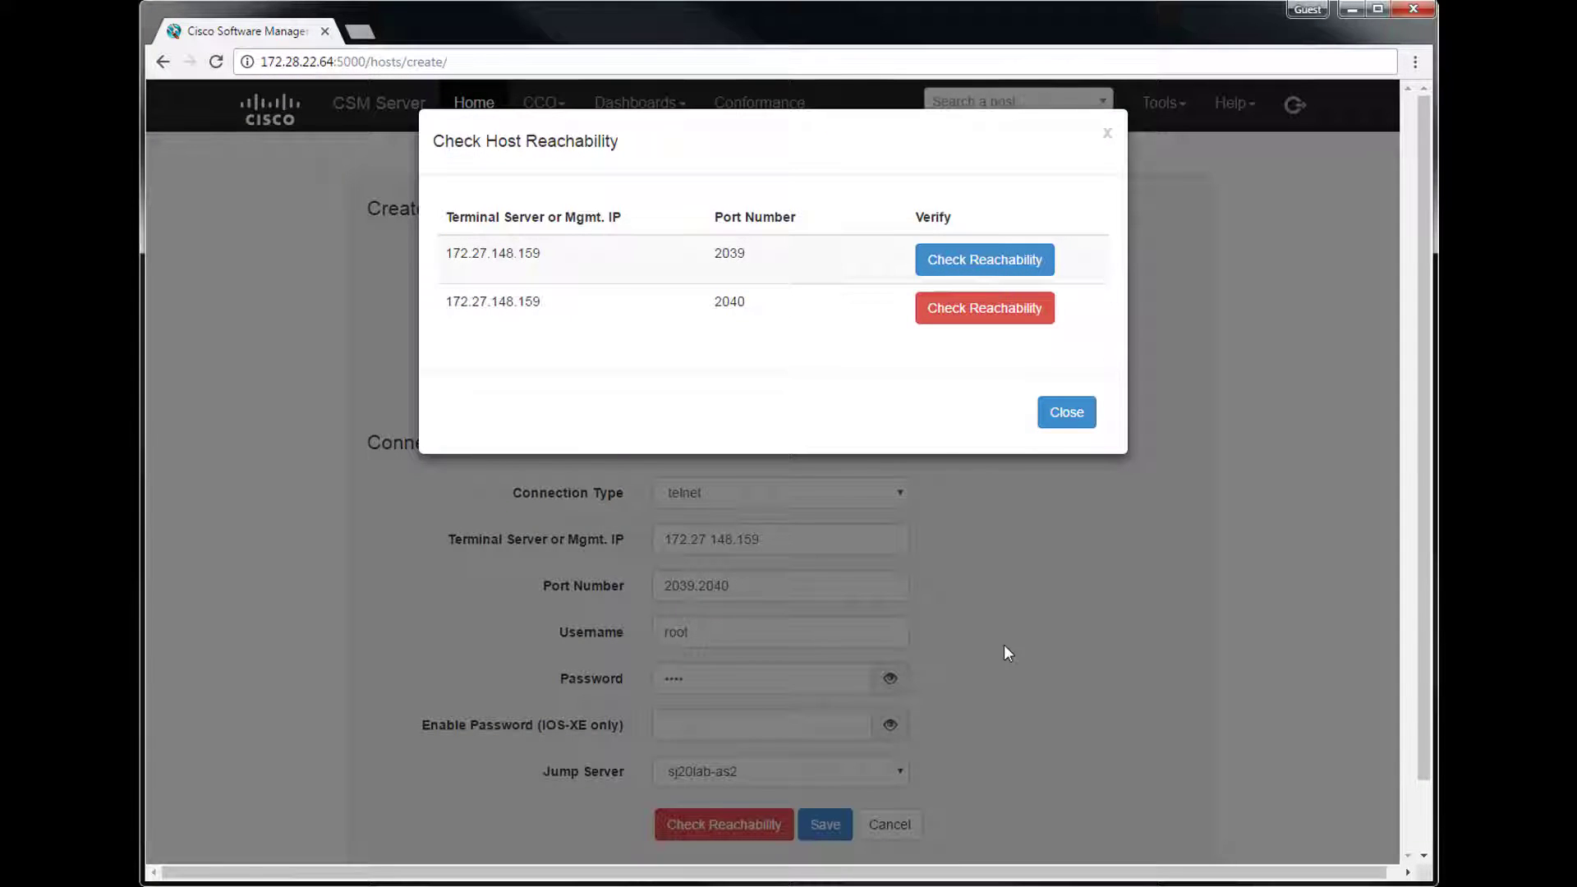
click(1064, 412)
click(840, 836)
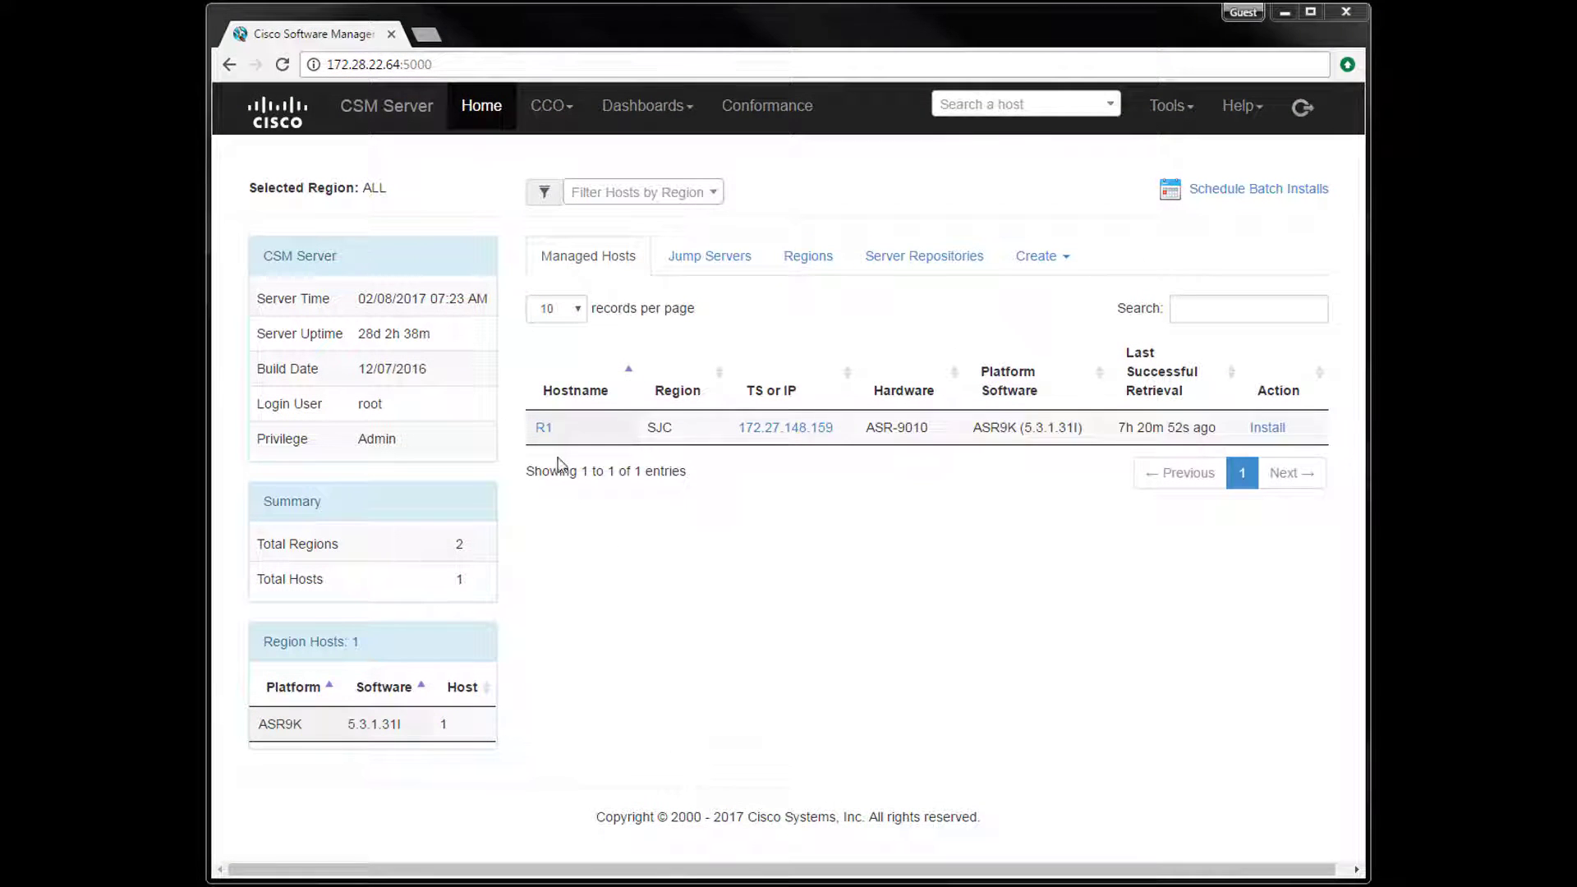
Open the host dashboard of R1 to examine its details and software packages
click(543, 427)
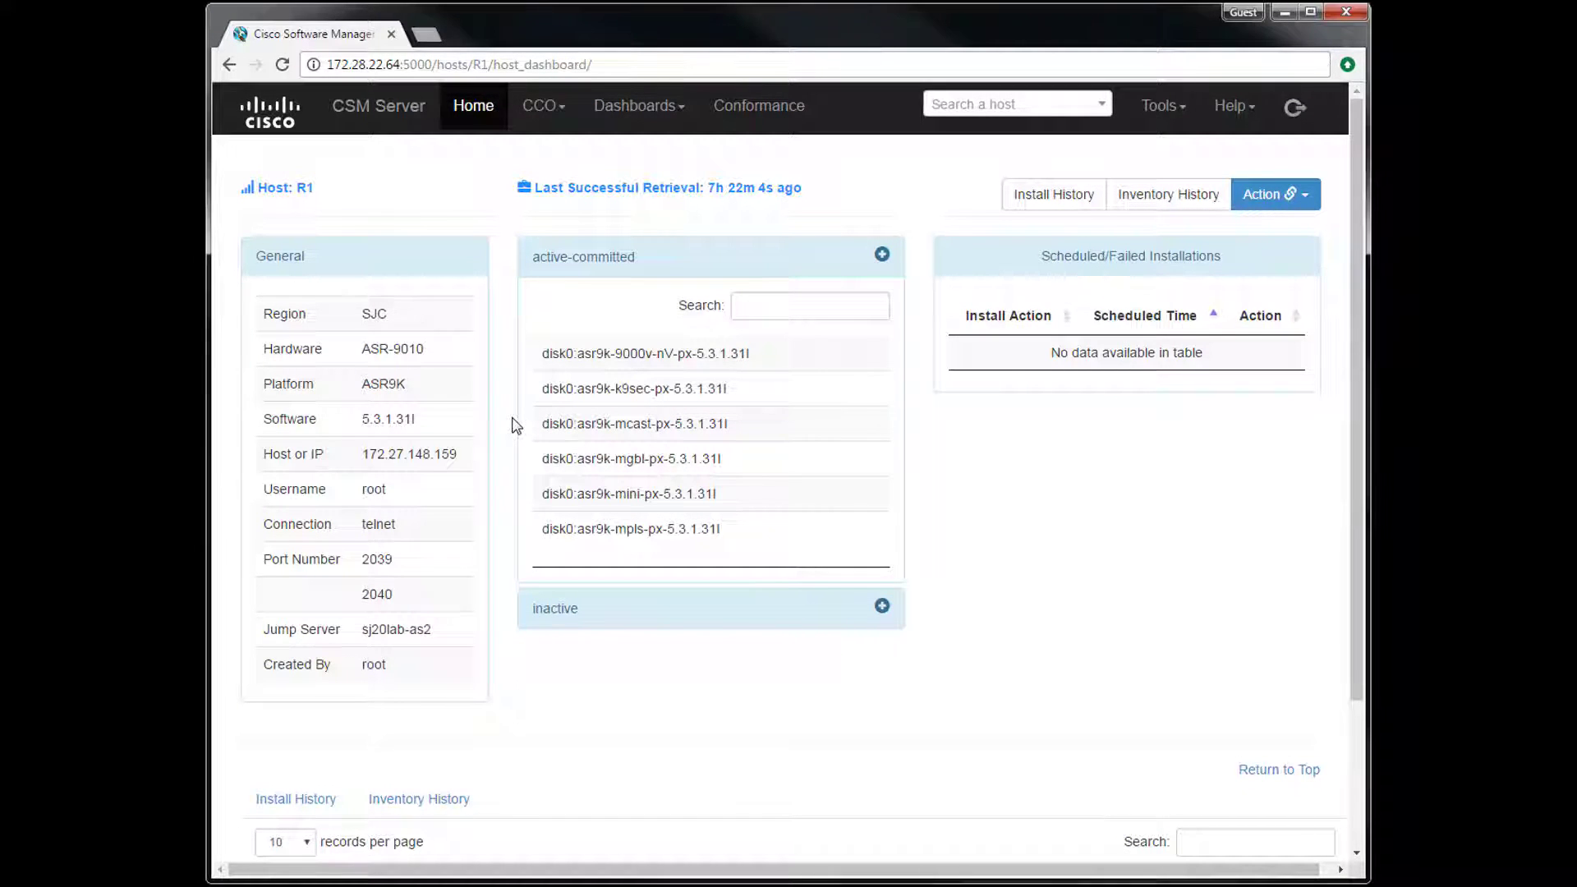
Begin a host import with RTP as the default region and proceed to the import data stage
click(473, 107)
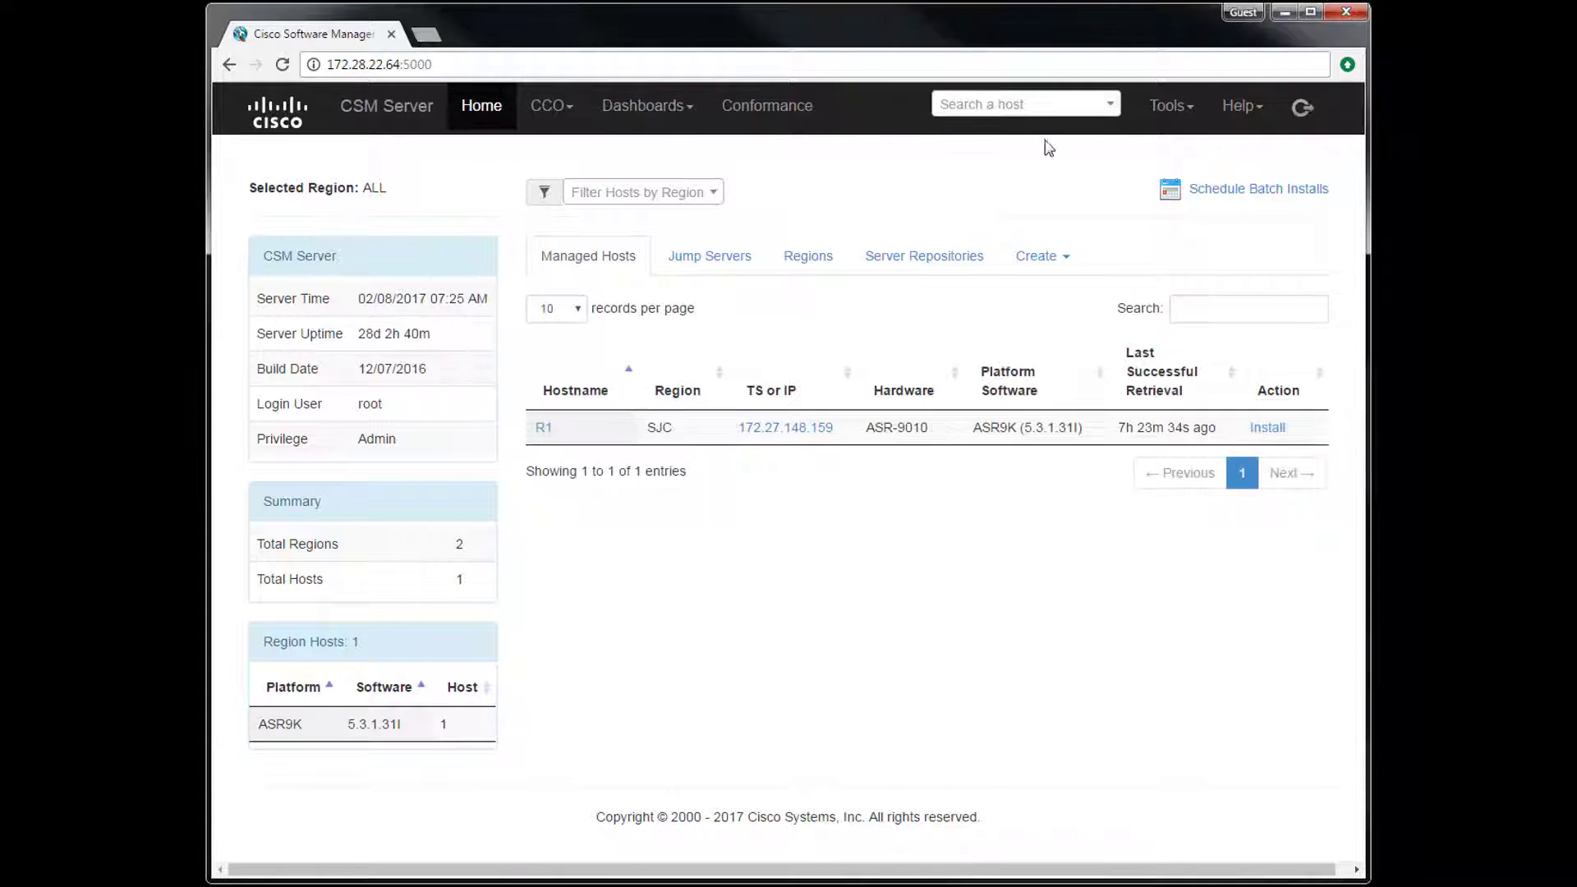
click(1185, 120)
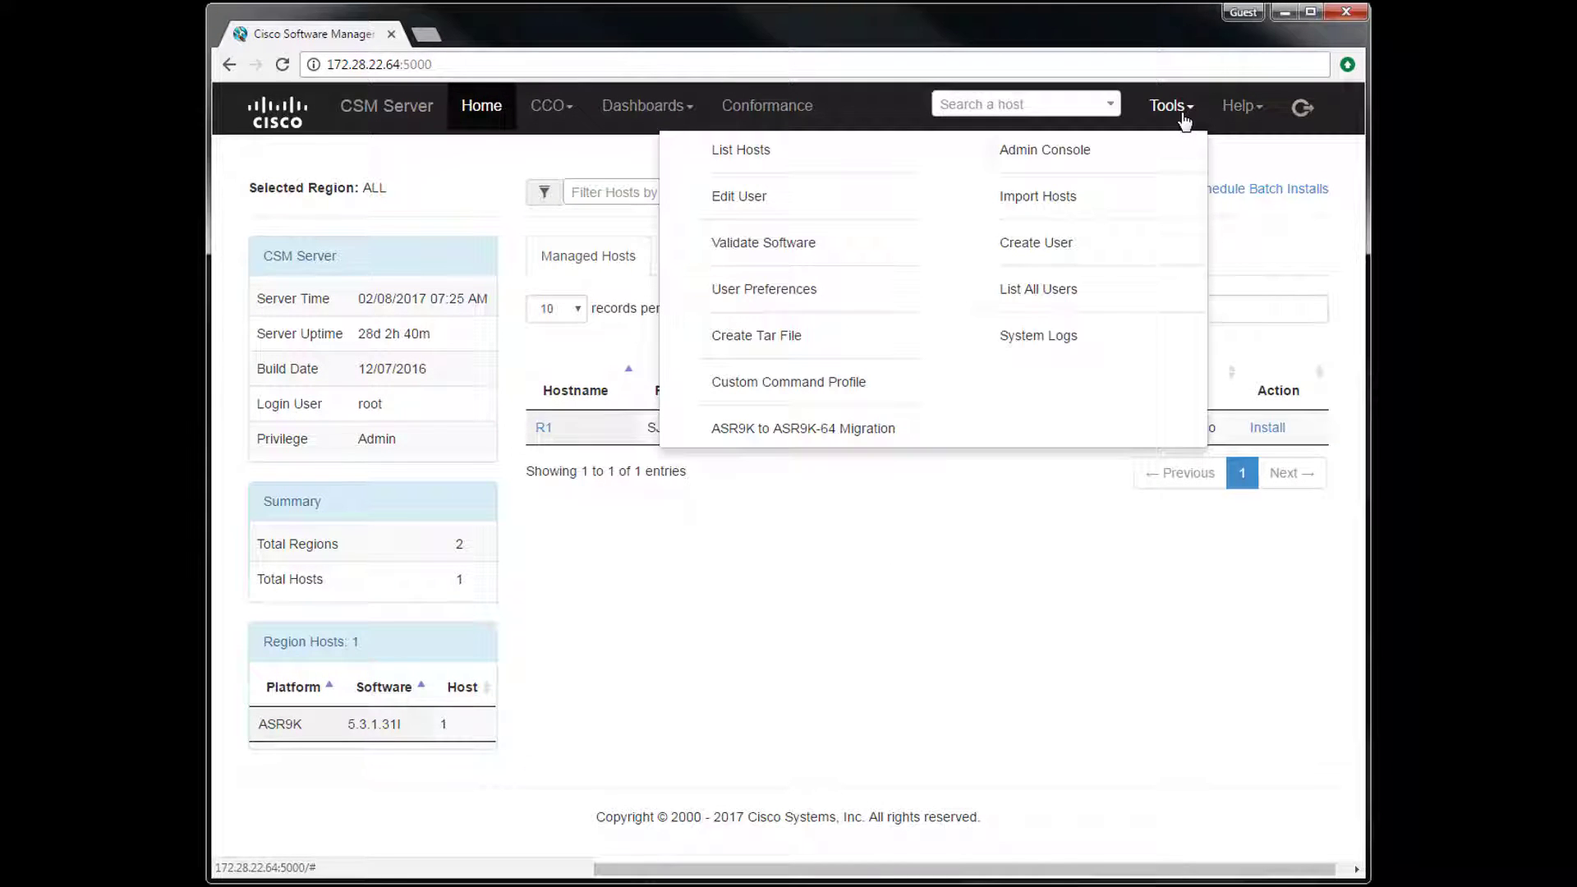
click(1160, 198)
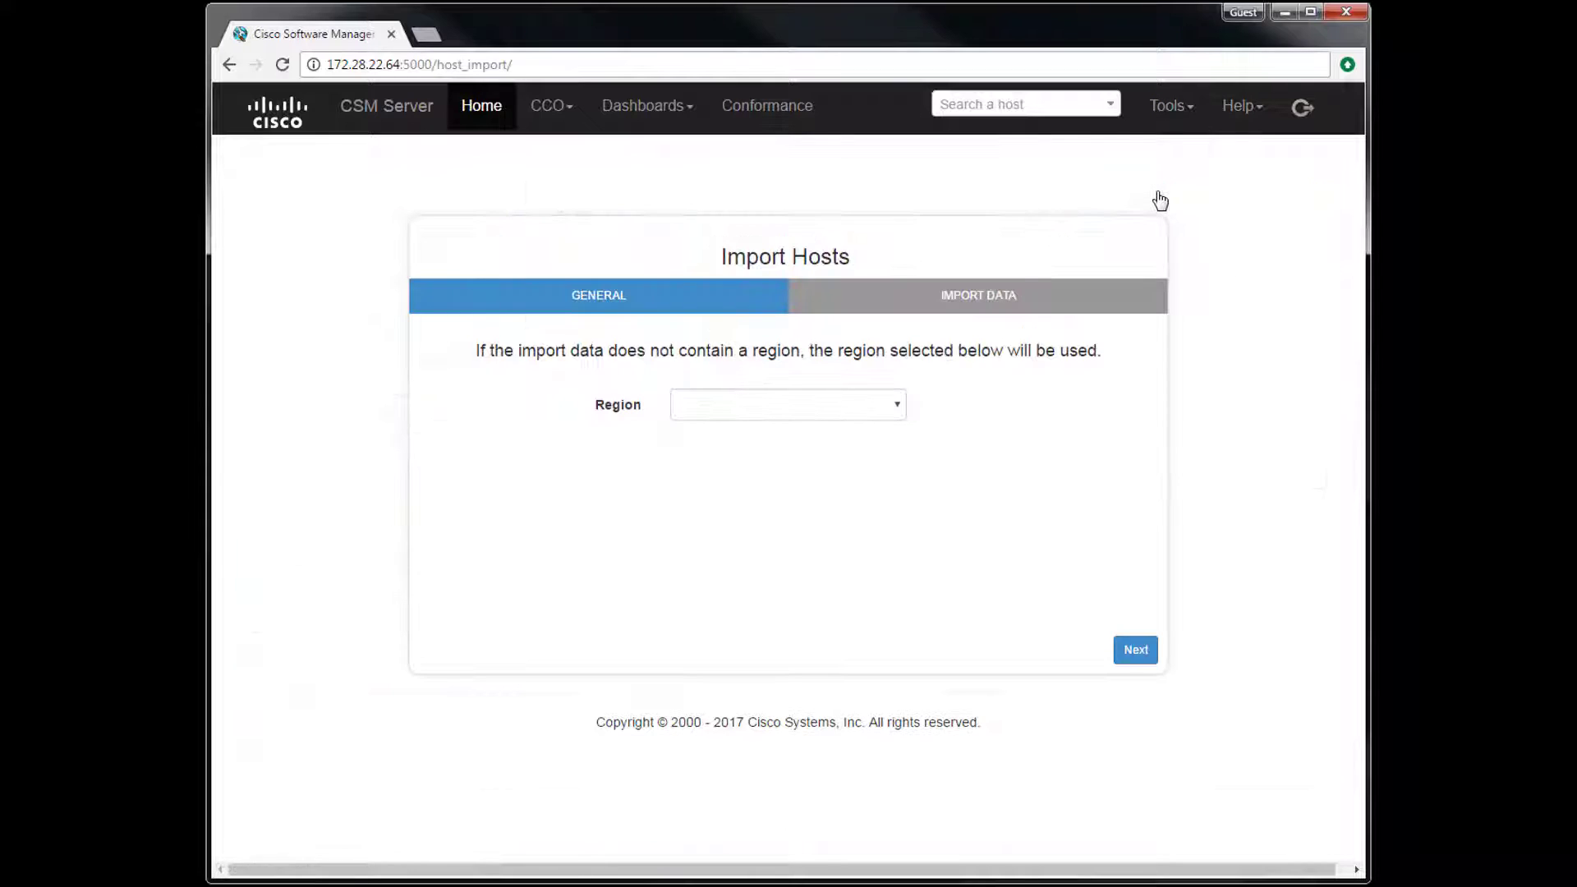
click(853, 406)
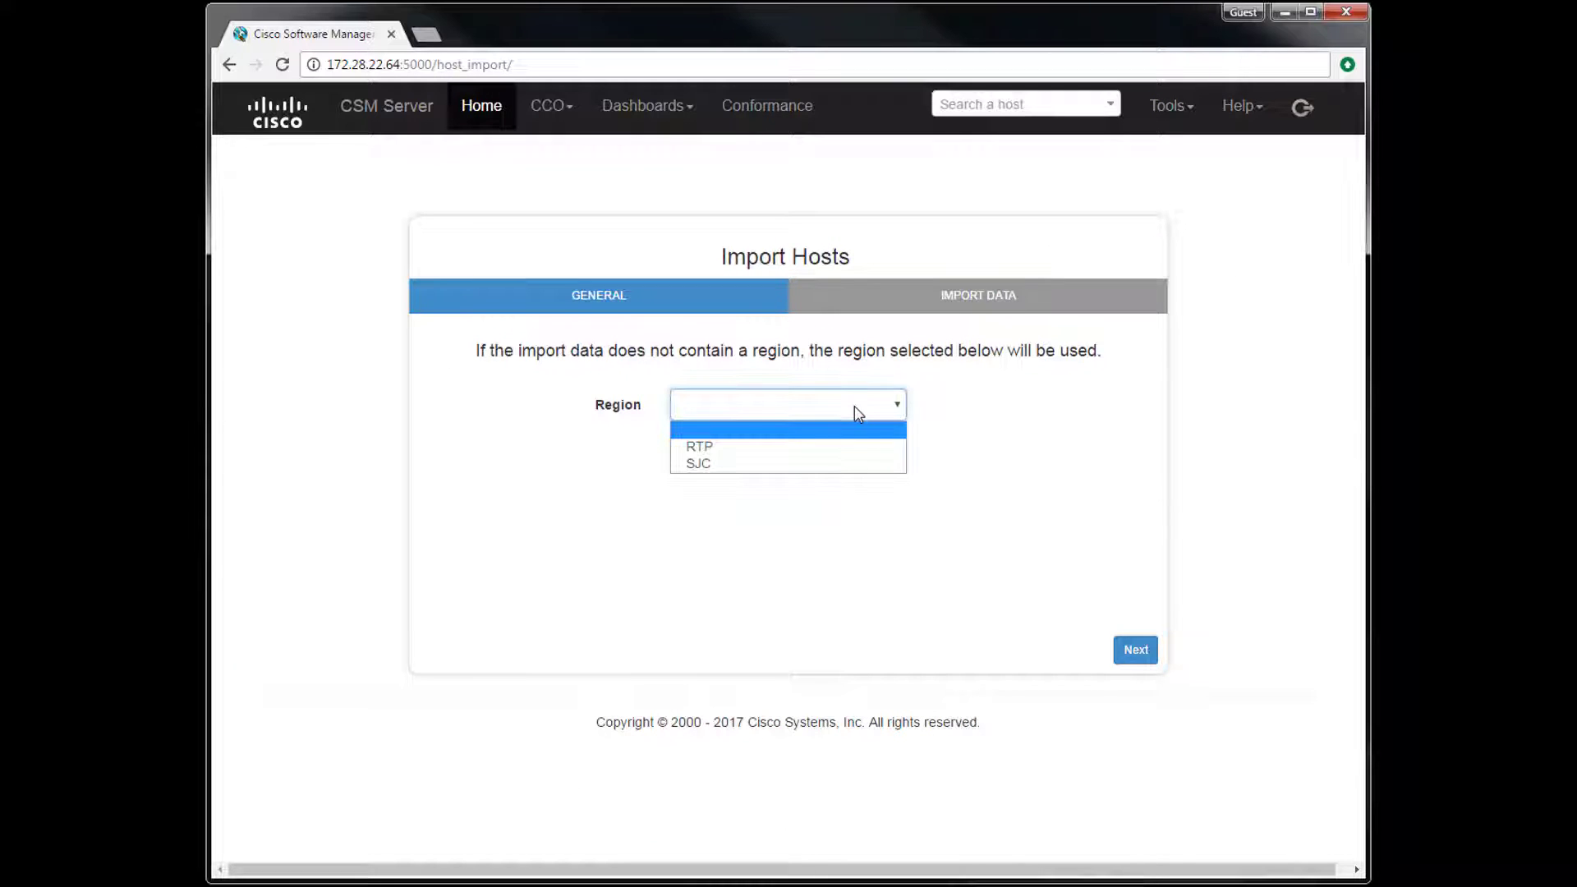
click(854, 447)
click(1135, 650)
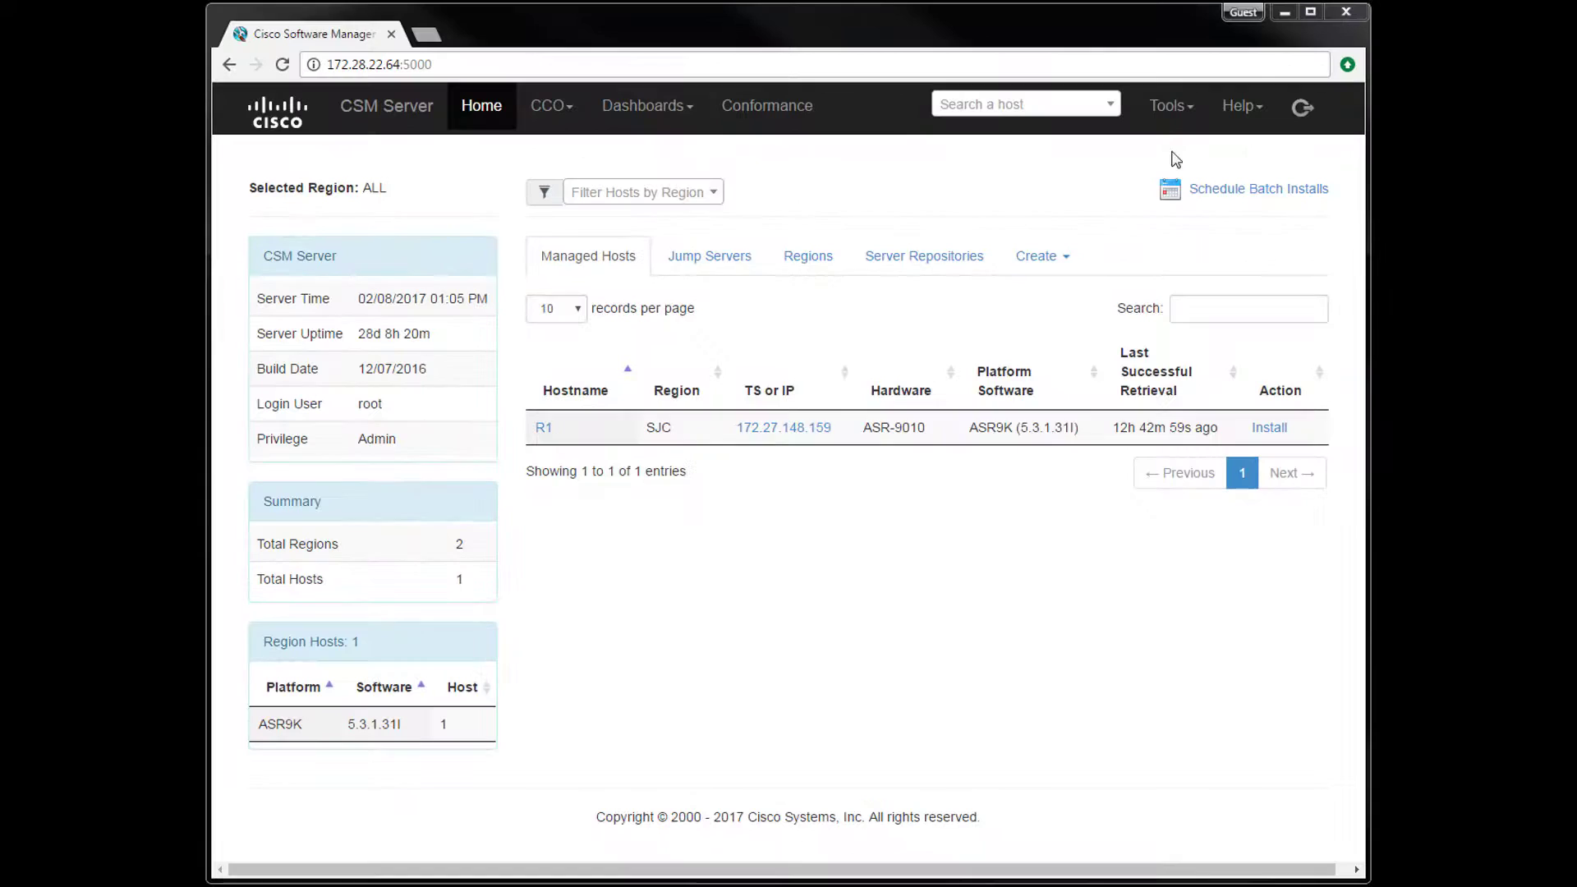
Open the full list of hosts from the server's tools
click(1170, 106)
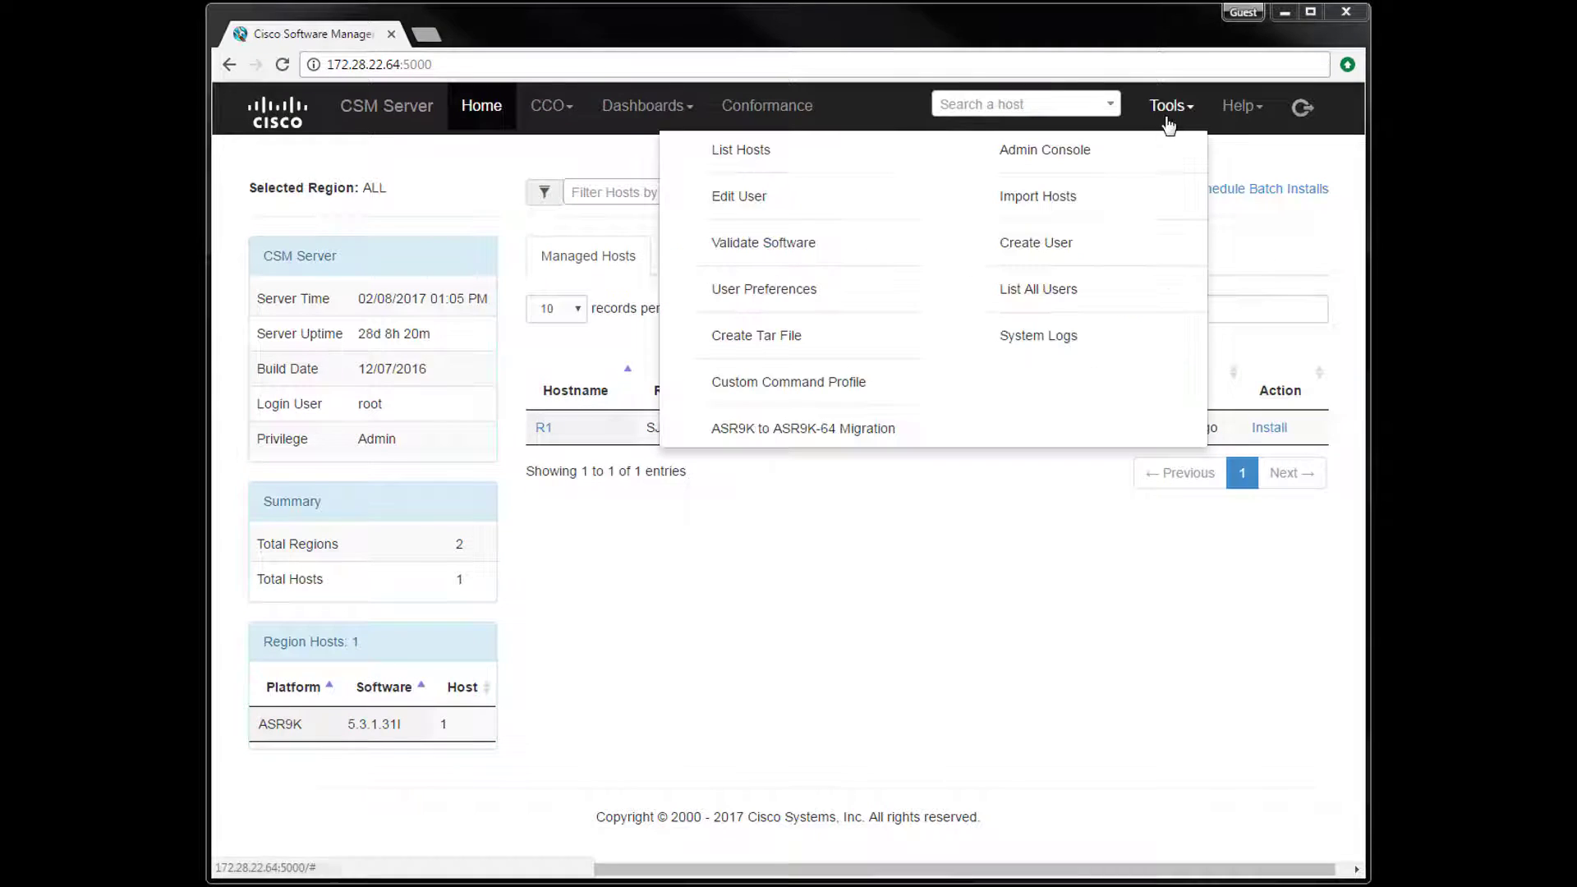
click(856, 159)
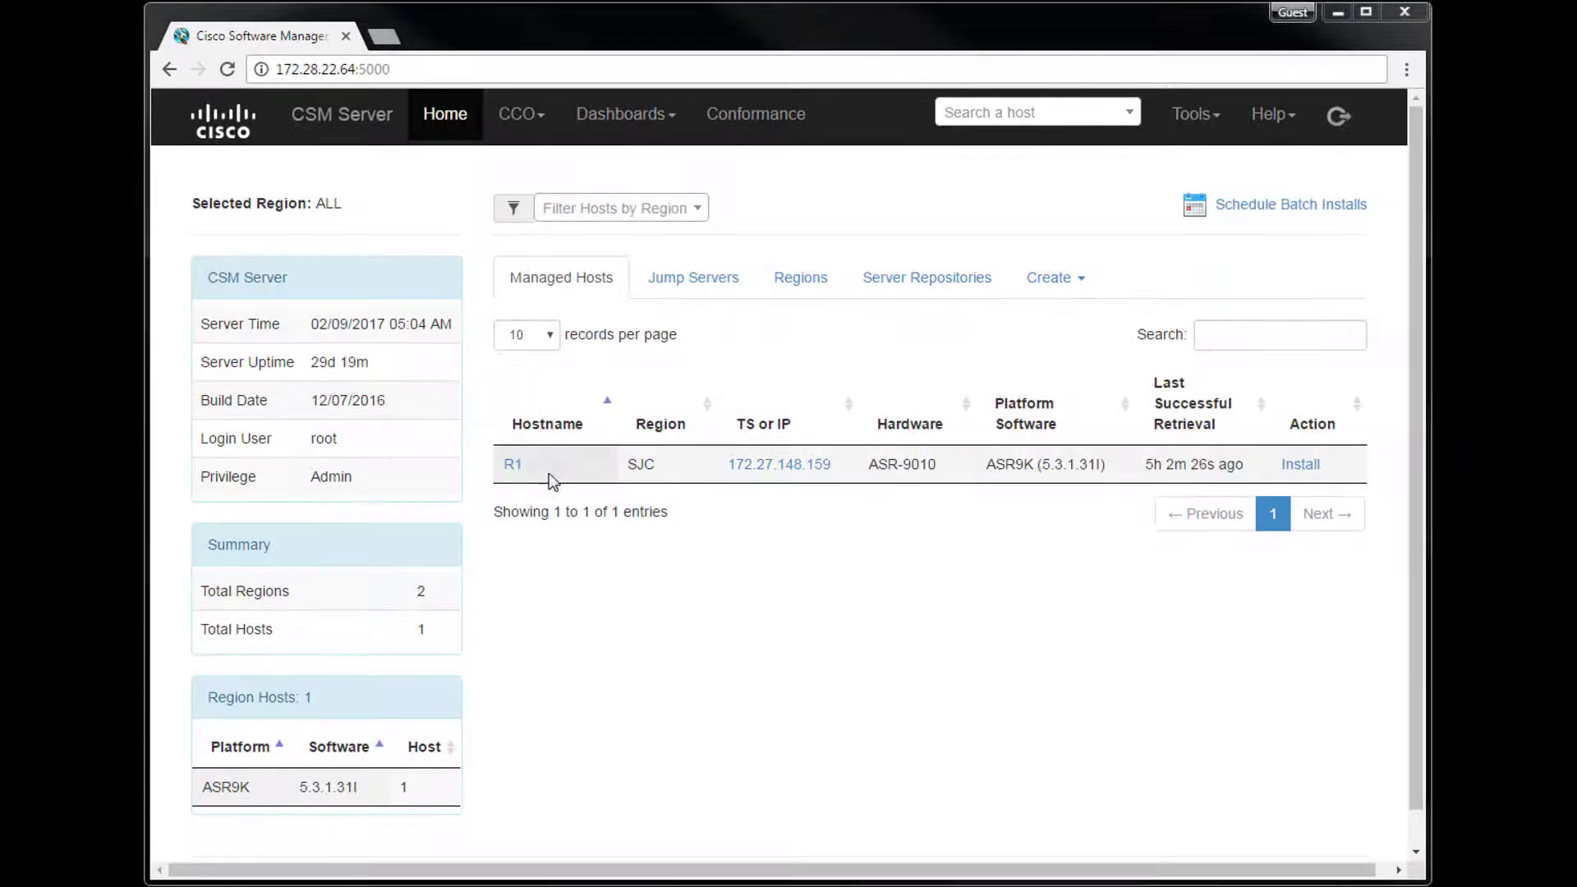
Examine host R1's dashboard for scheduled or failed installations, install and inventory history, and the available host actions
click(514, 465)
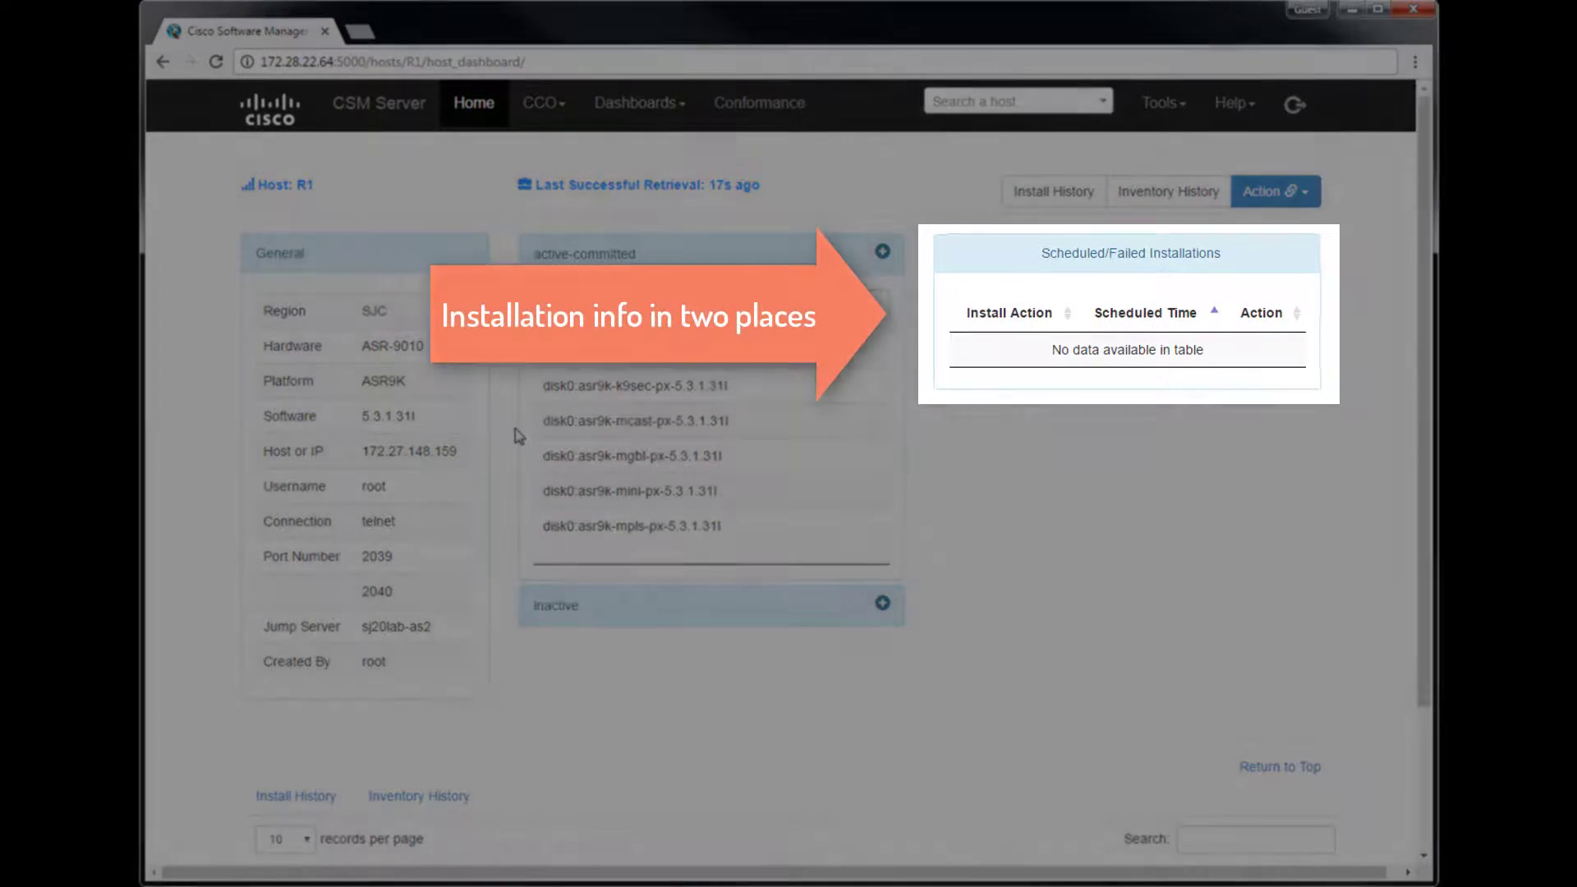
scroll(518, 436, down, 3)
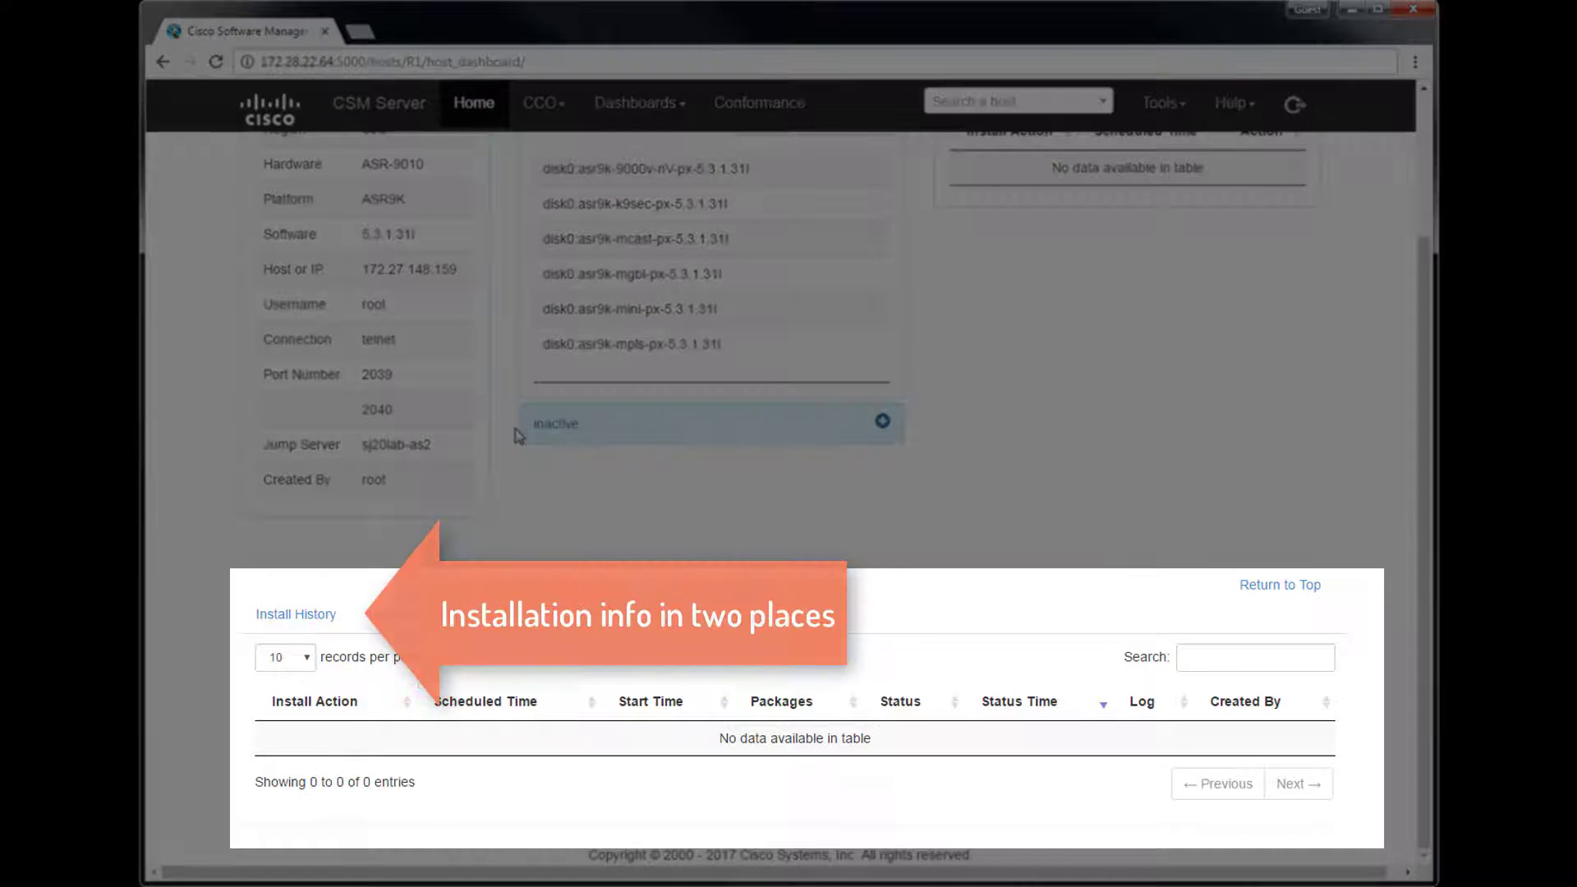
click(446, 617)
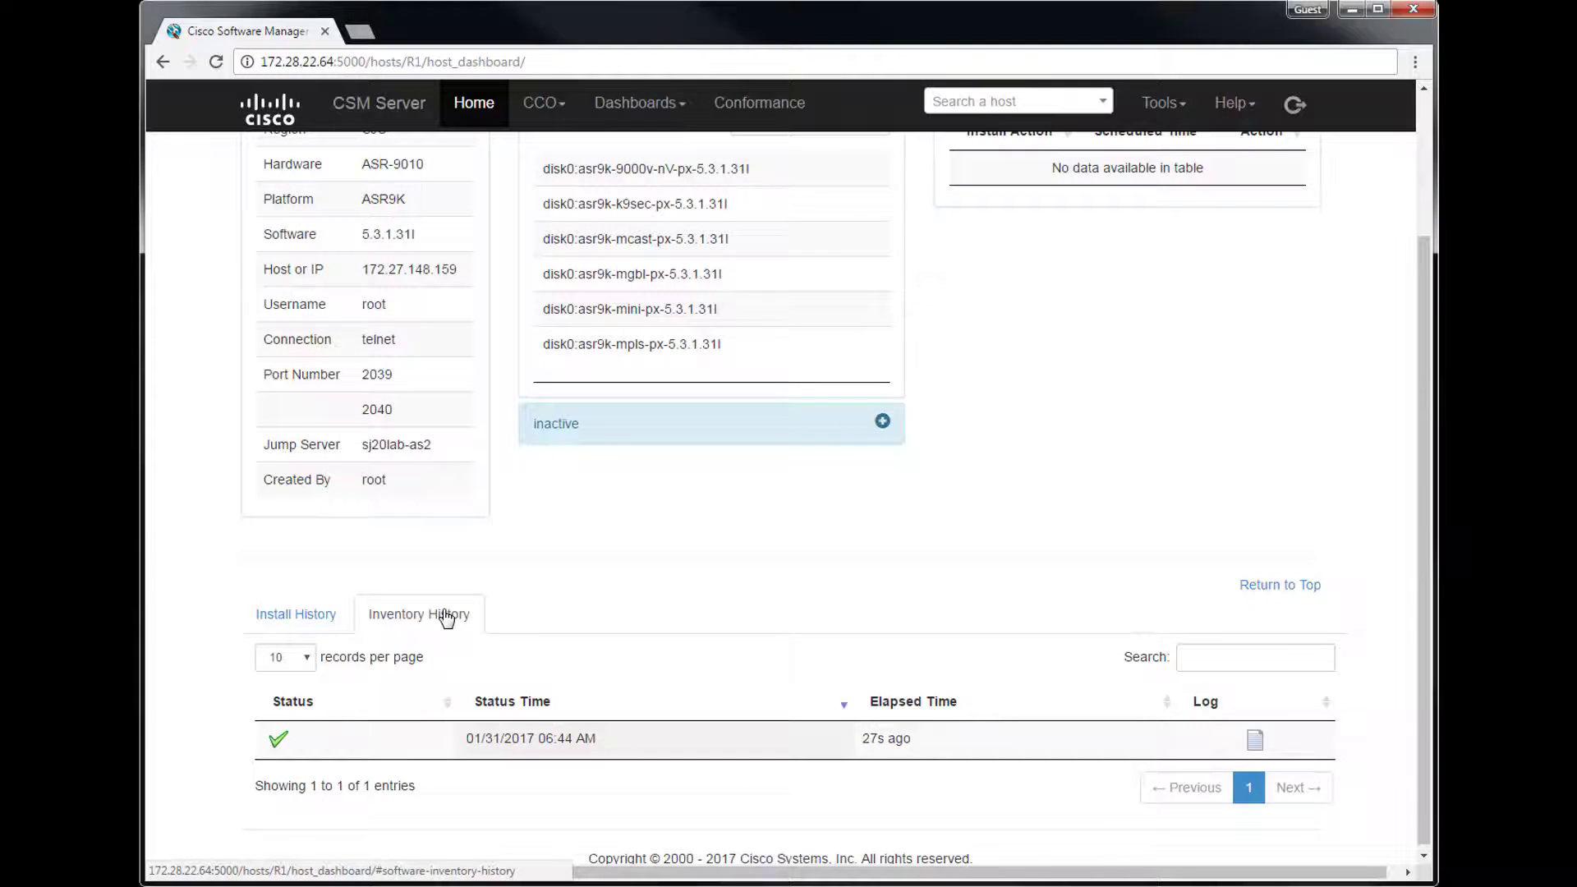
scroll(446, 617, up, 3)
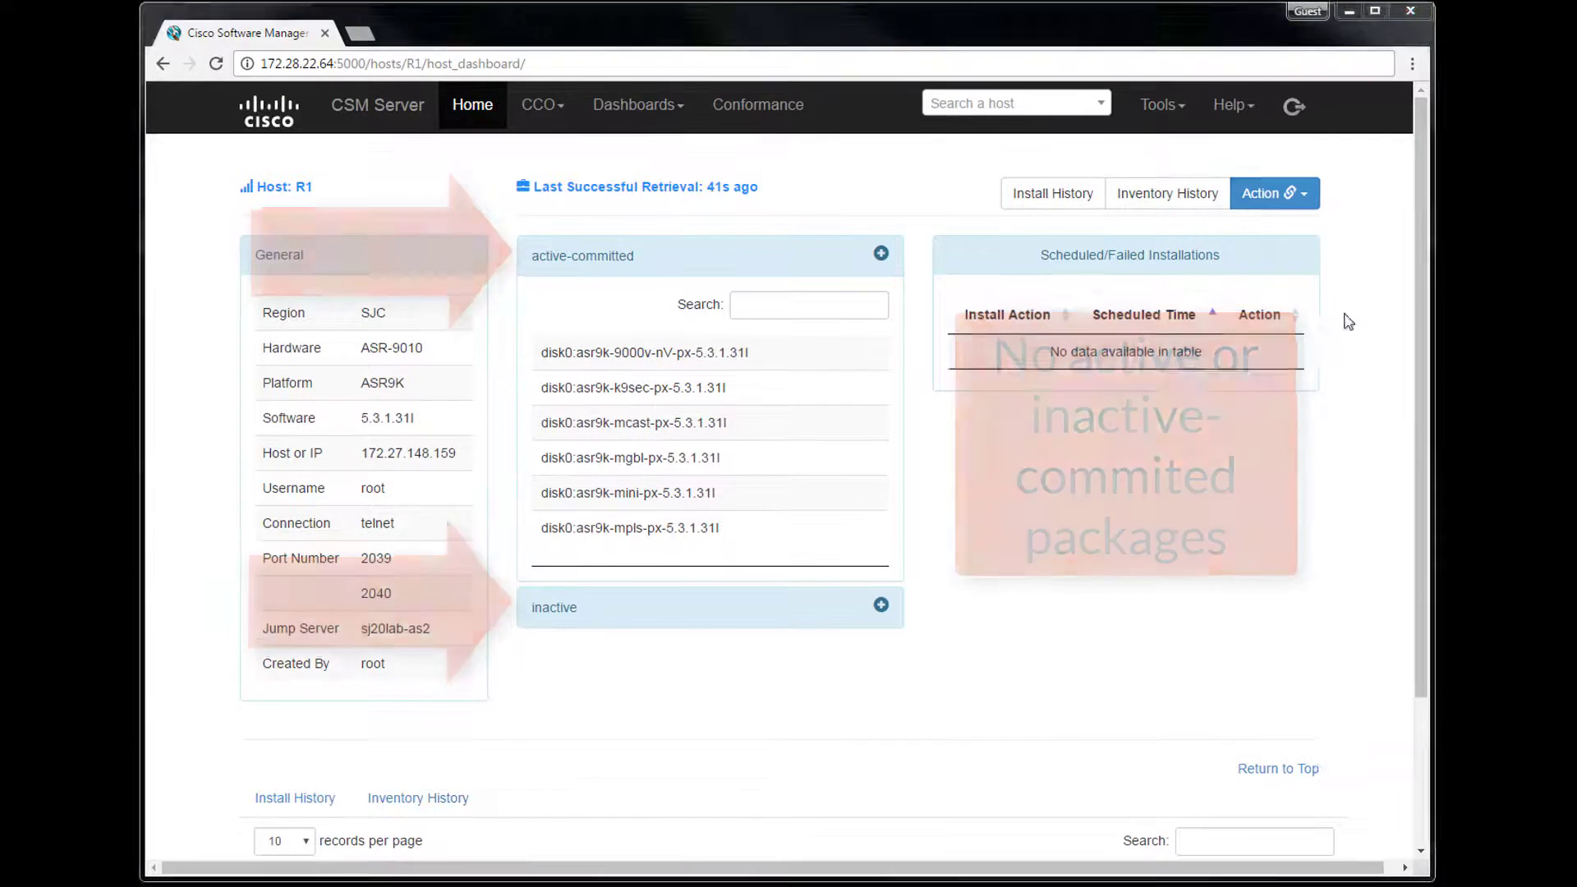
click(1309, 202)
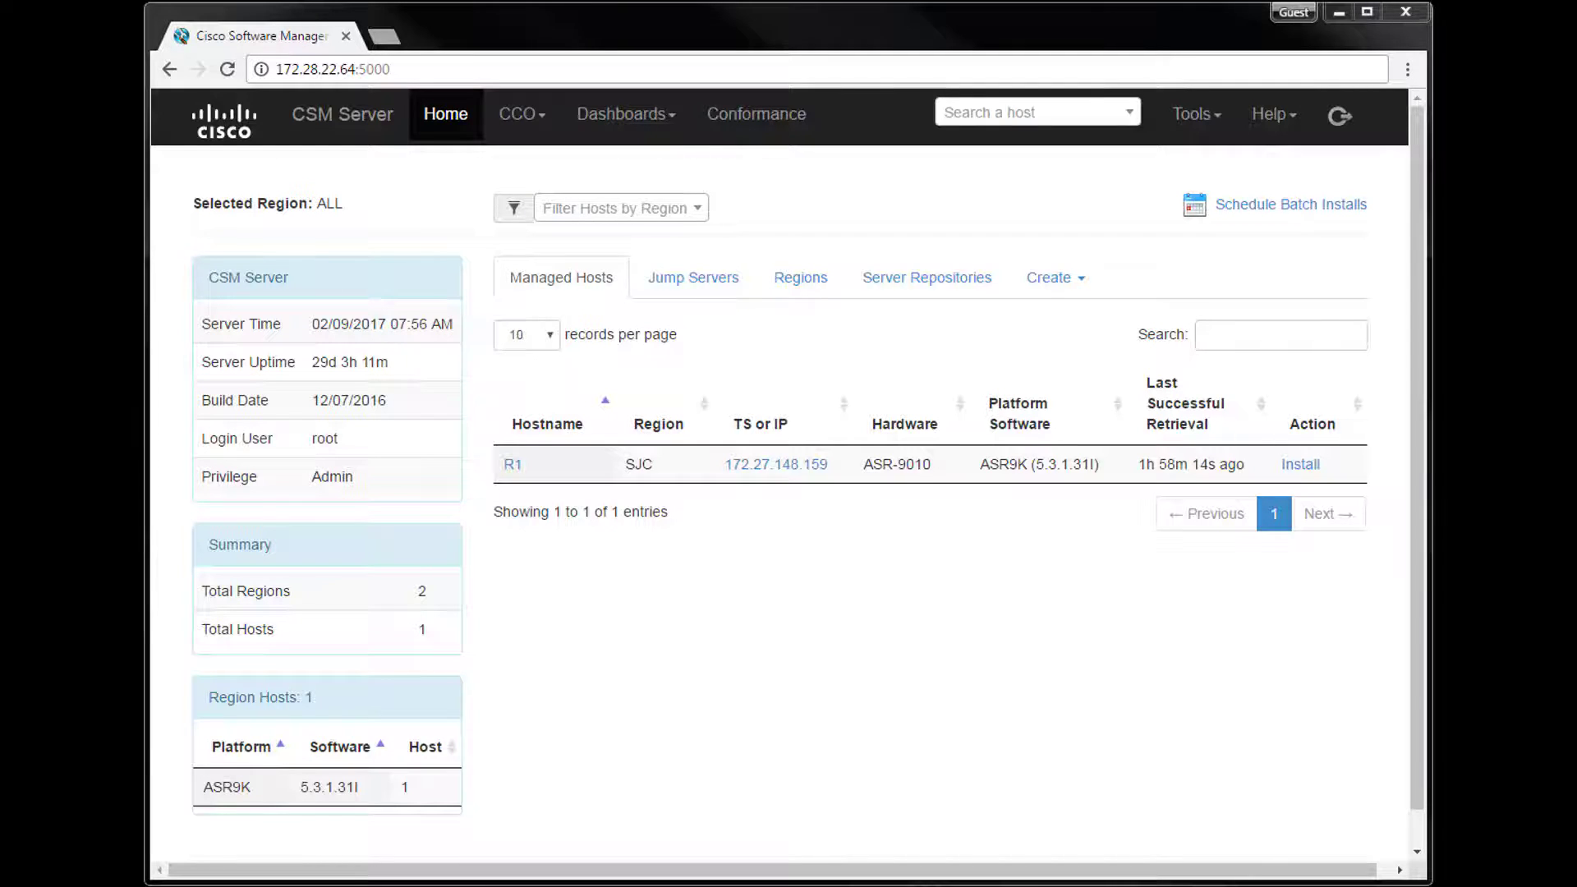
Browse the CCO catalog for ASR9K-PX release 5.3.4, covering its SMUs, service packs and release software
click(519, 115)
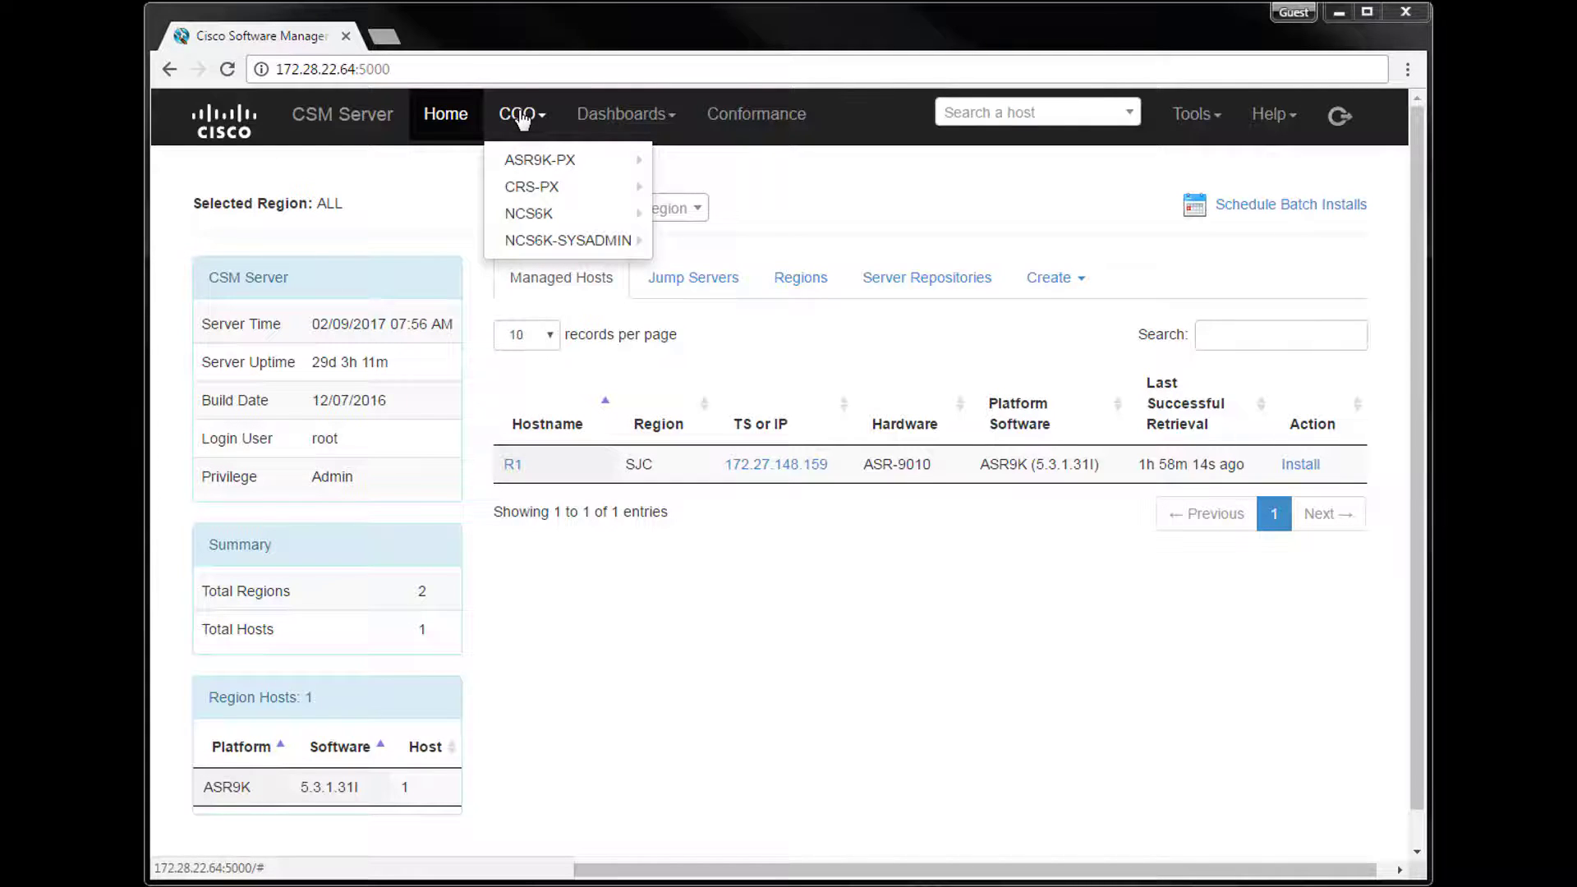
mouse_move(520, 160)
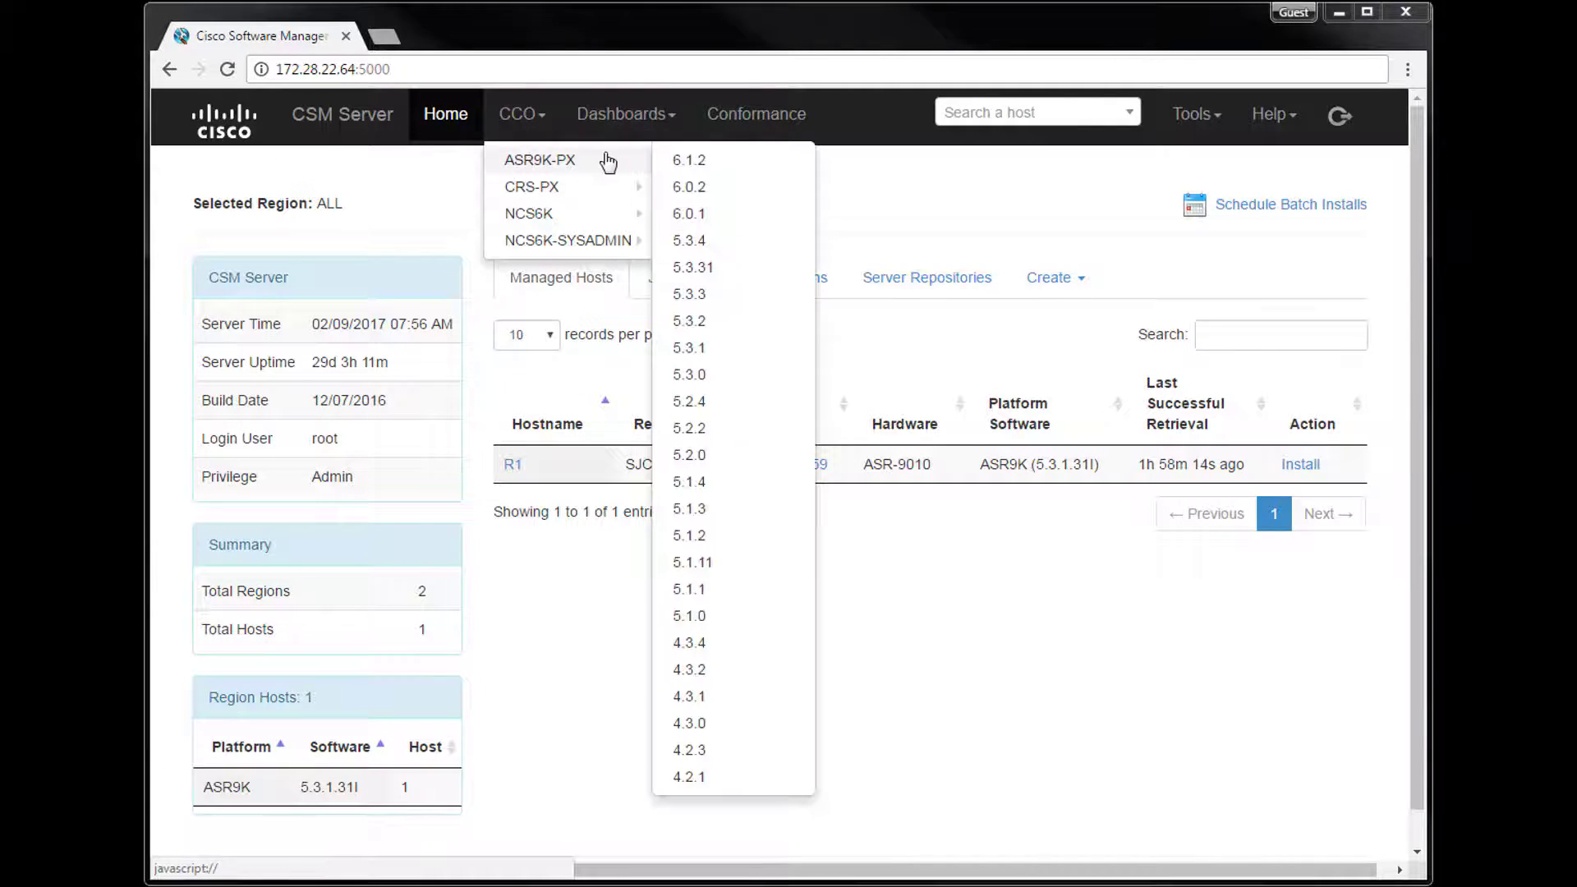
click(689, 240)
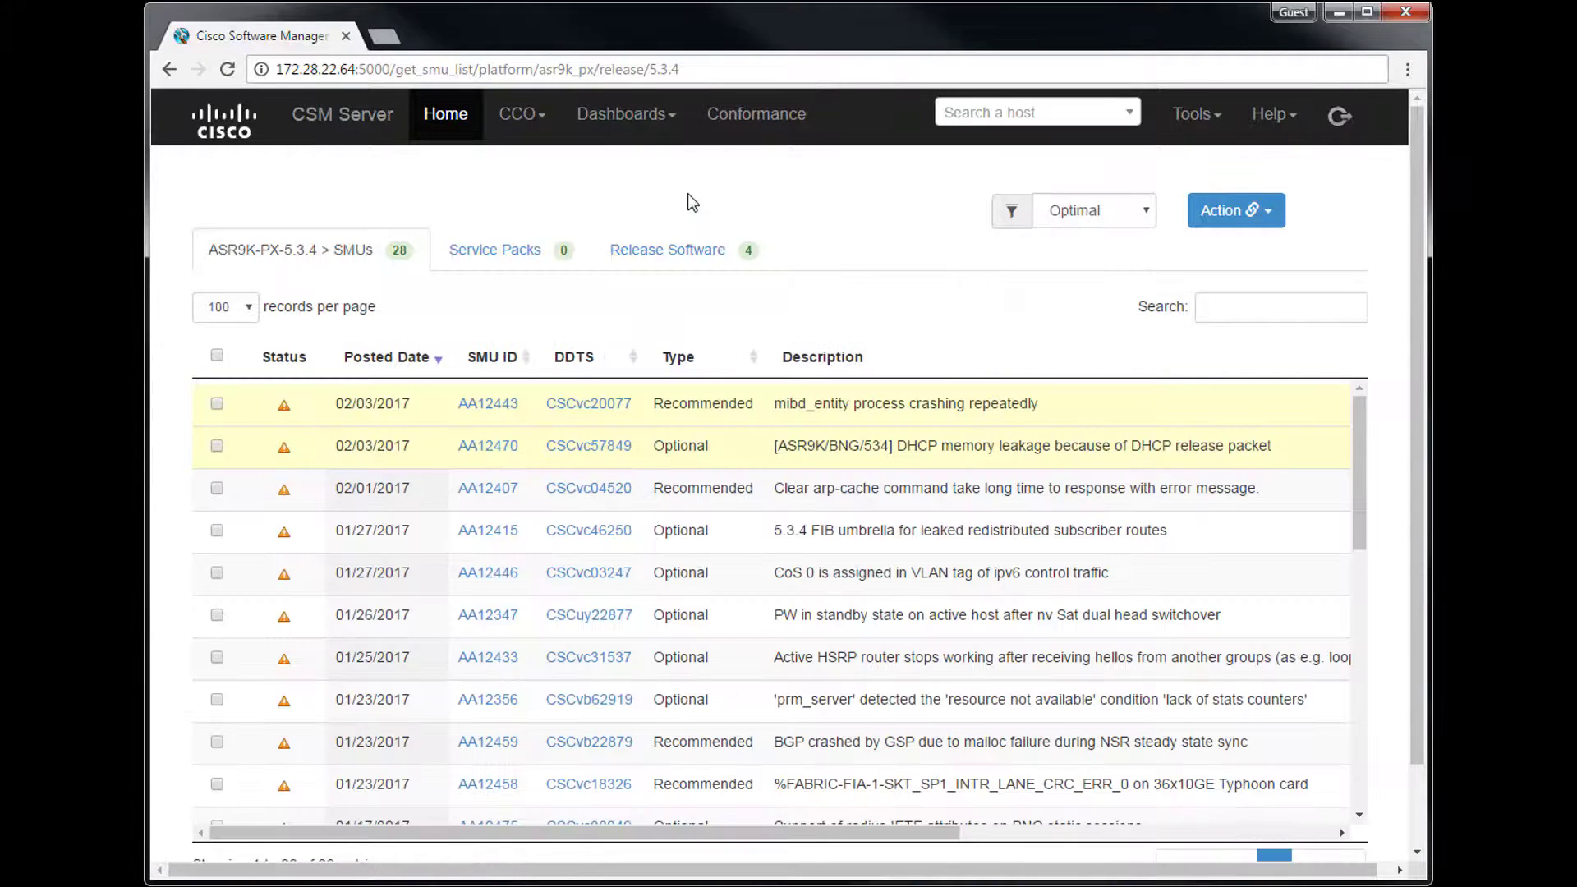
click(538, 248)
click(657, 260)
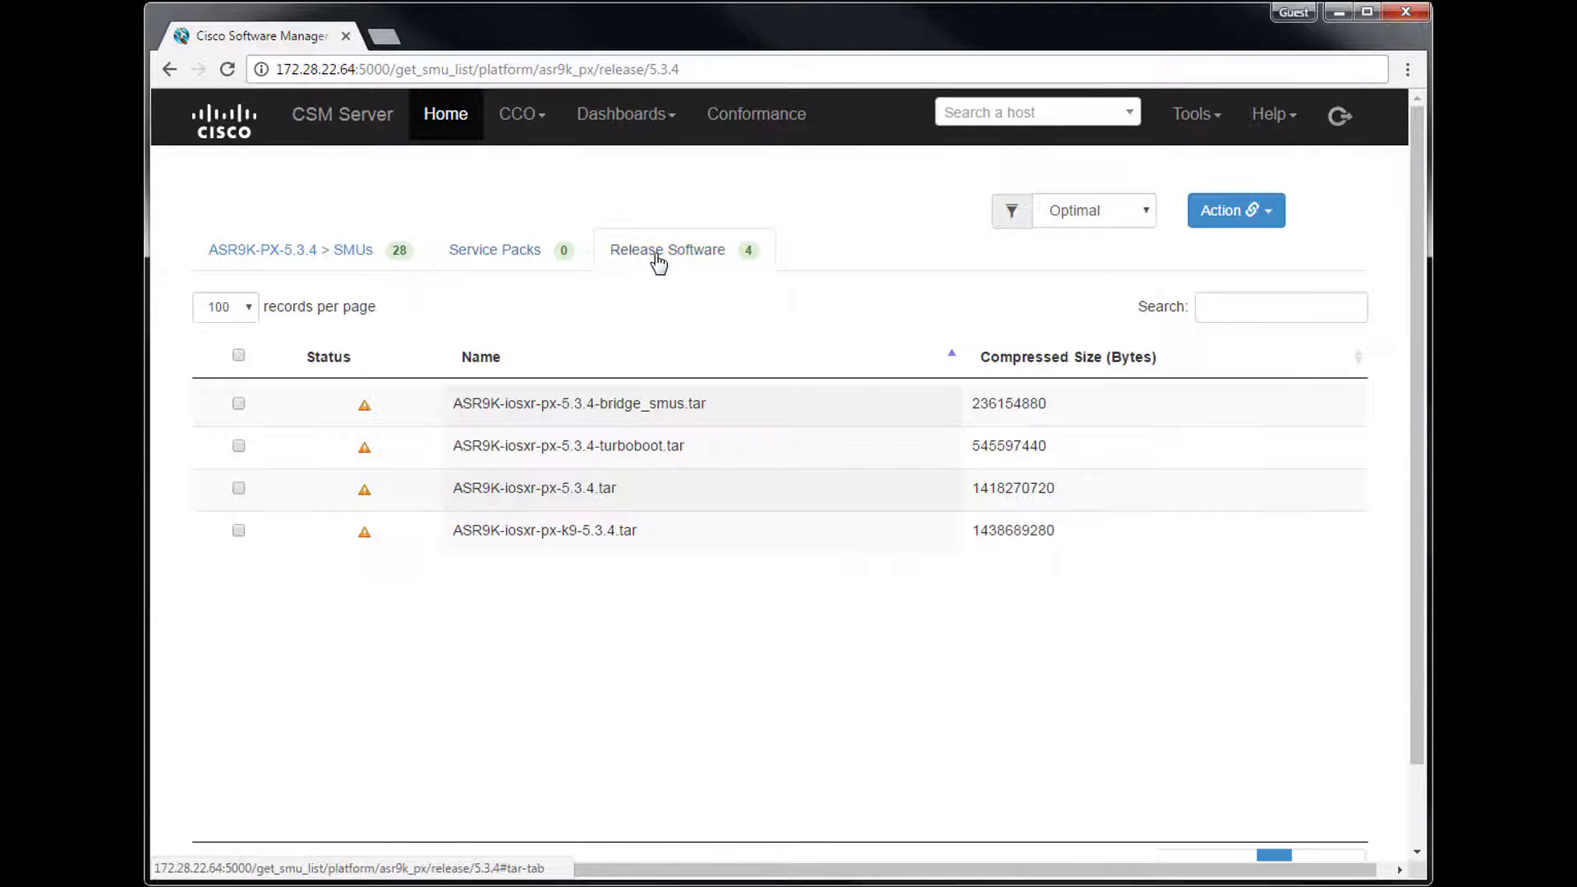
click(321, 254)
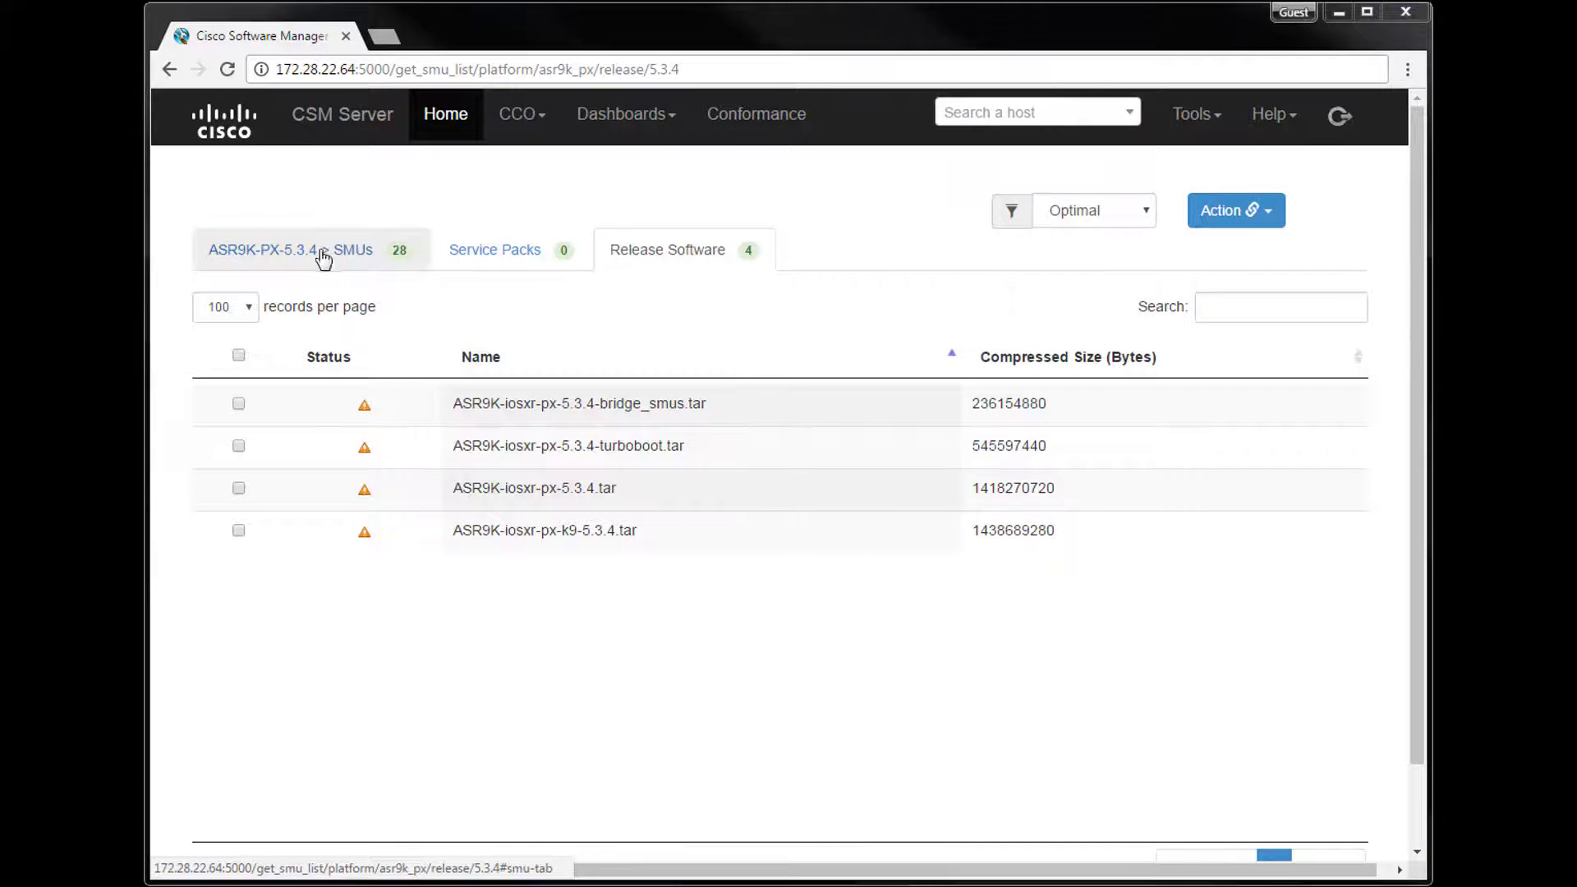
View the details of SMU AA12443 and its DDTS entry CSCvc20077, and check the actions available for the SMU list
click(495, 400)
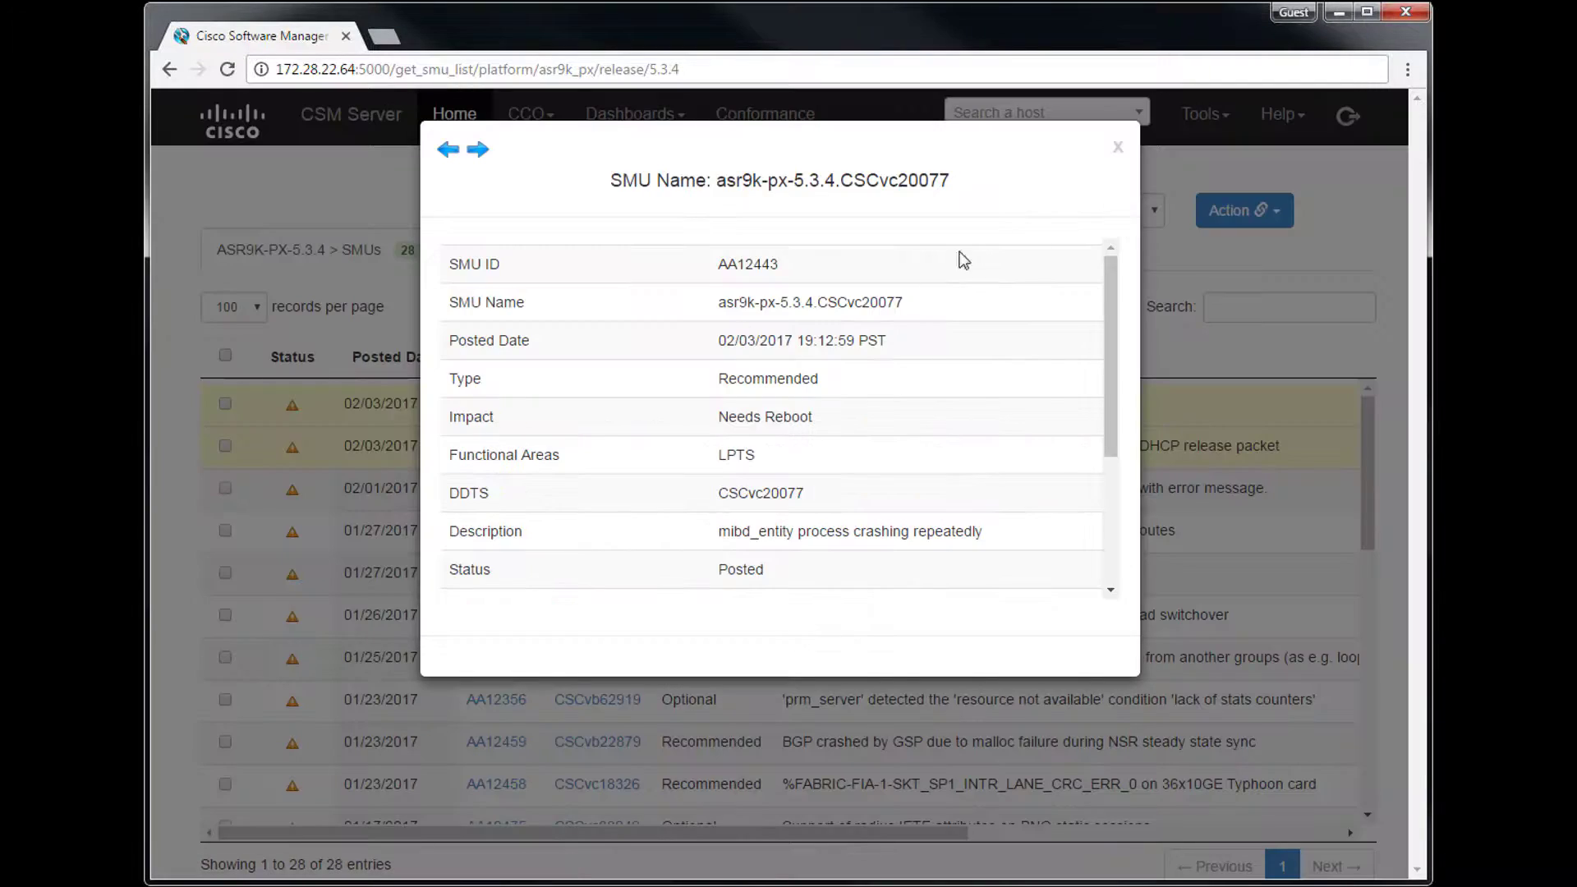
click(1120, 150)
click(600, 404)
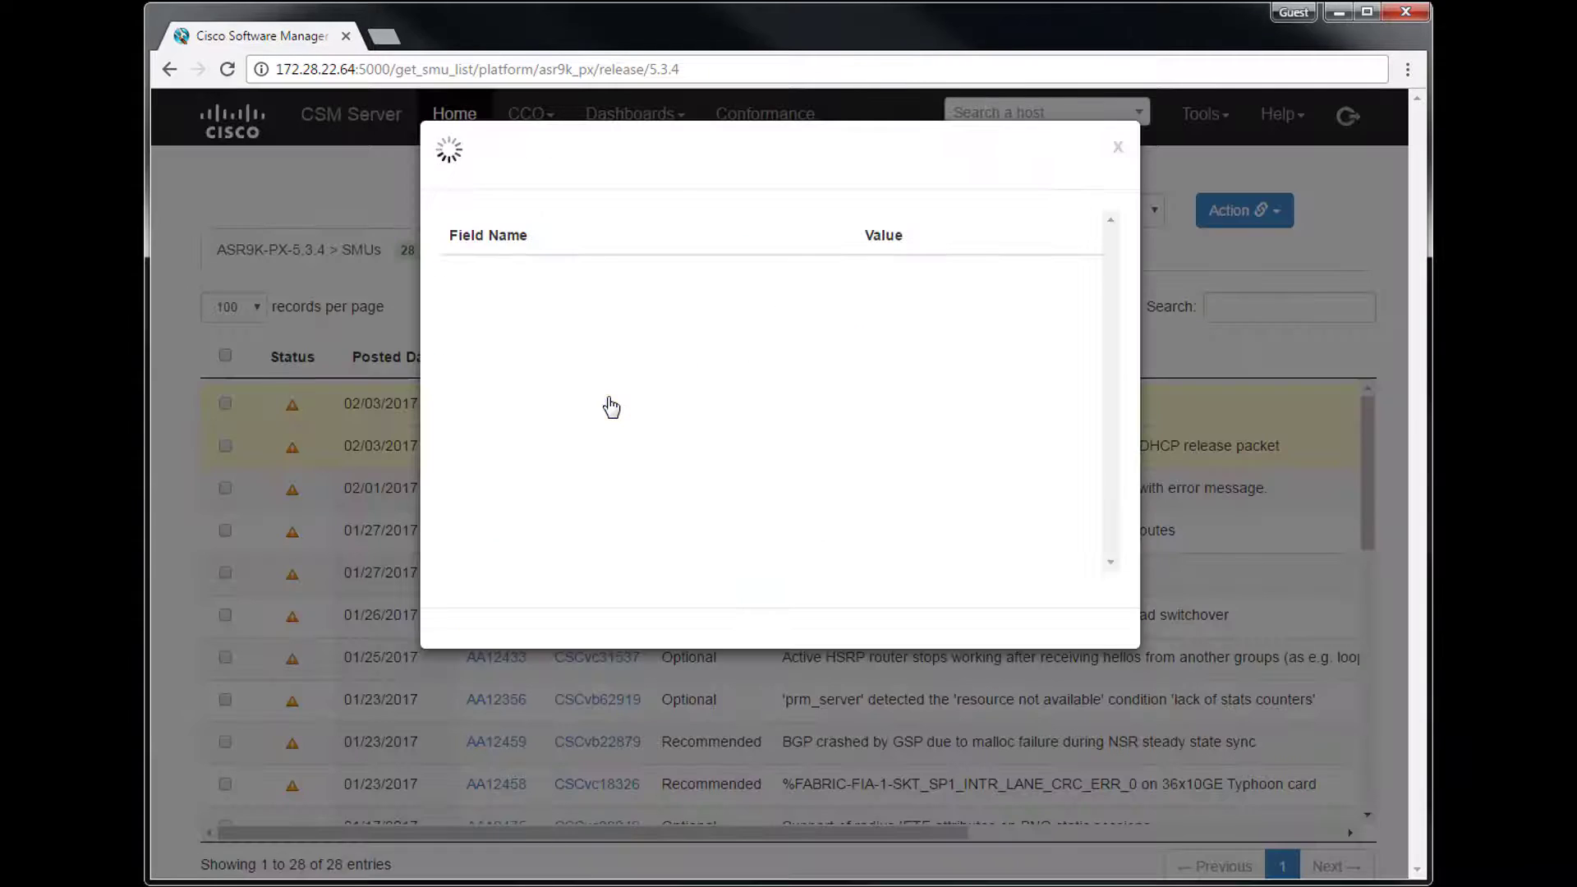
click(1117, 147)
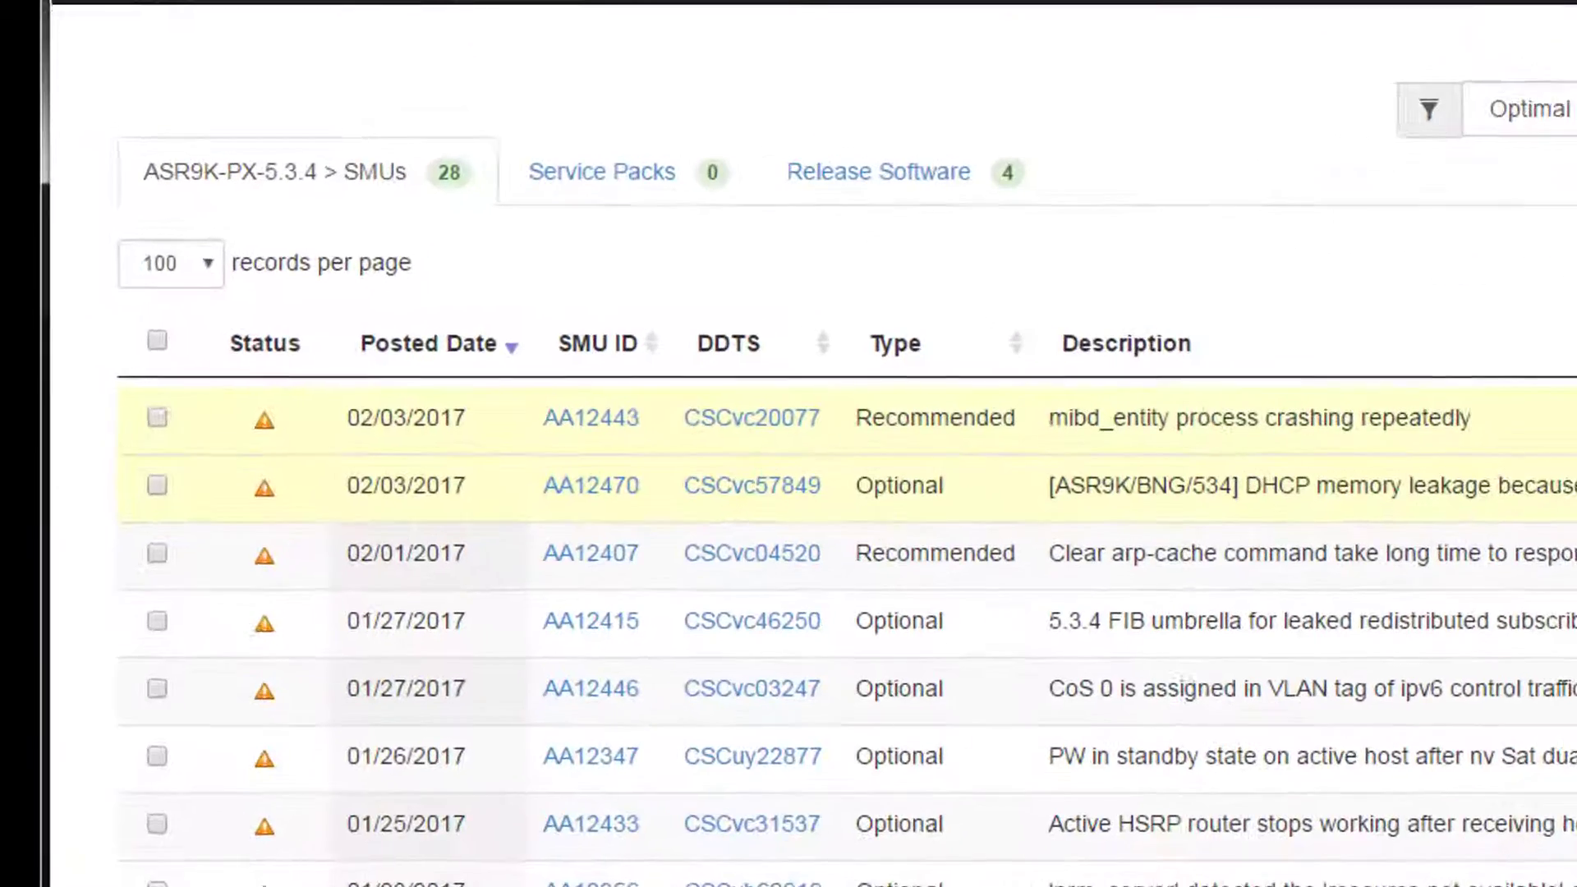
mouse_move(250, 435)
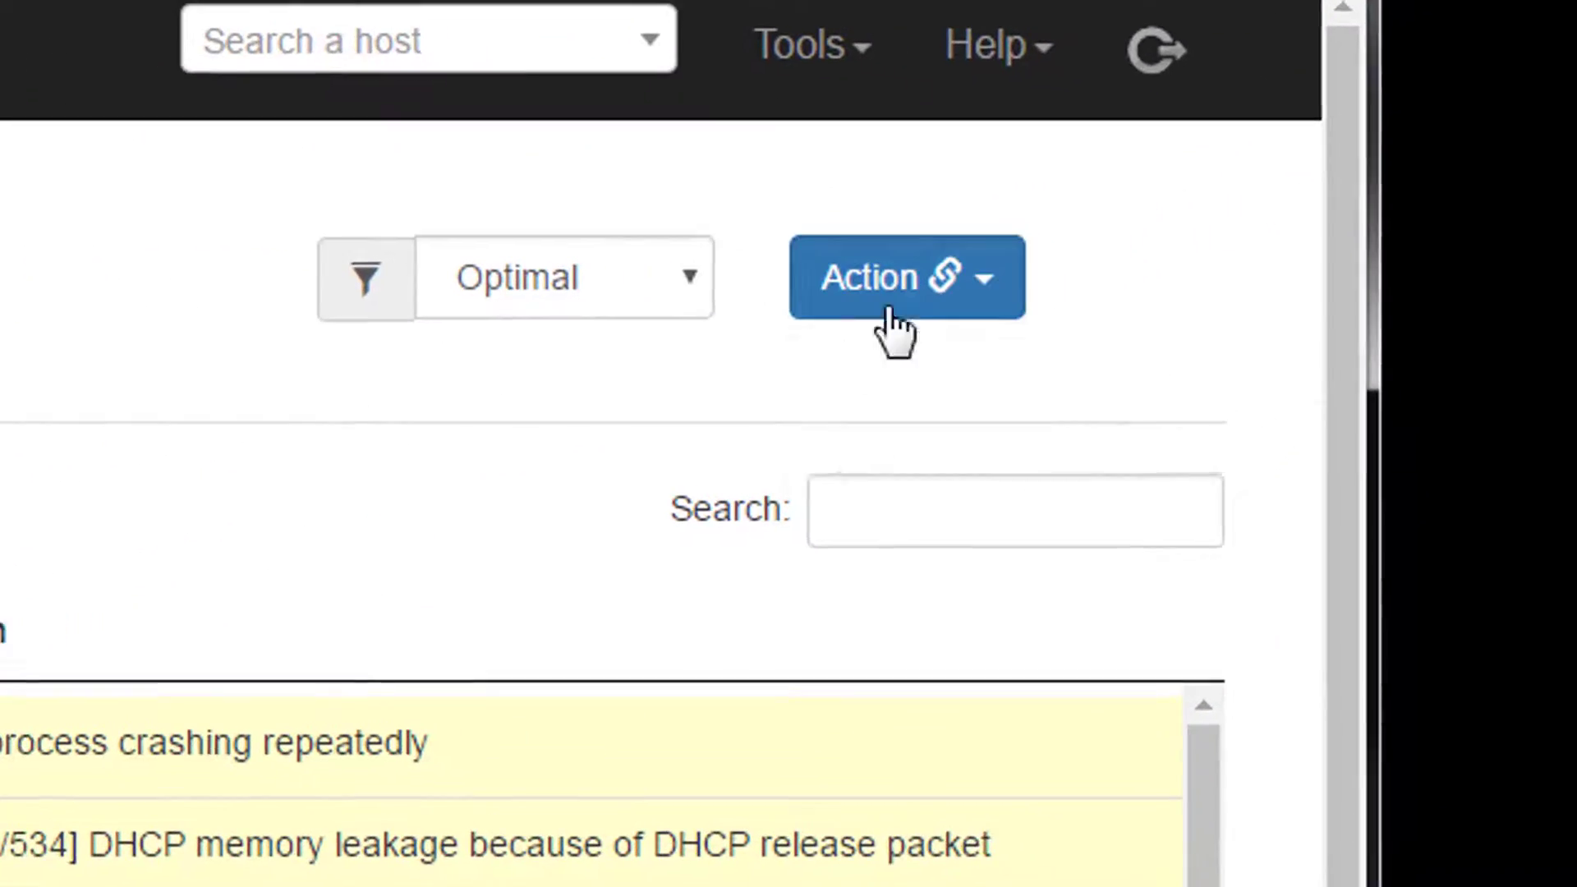
click(1235, 218)
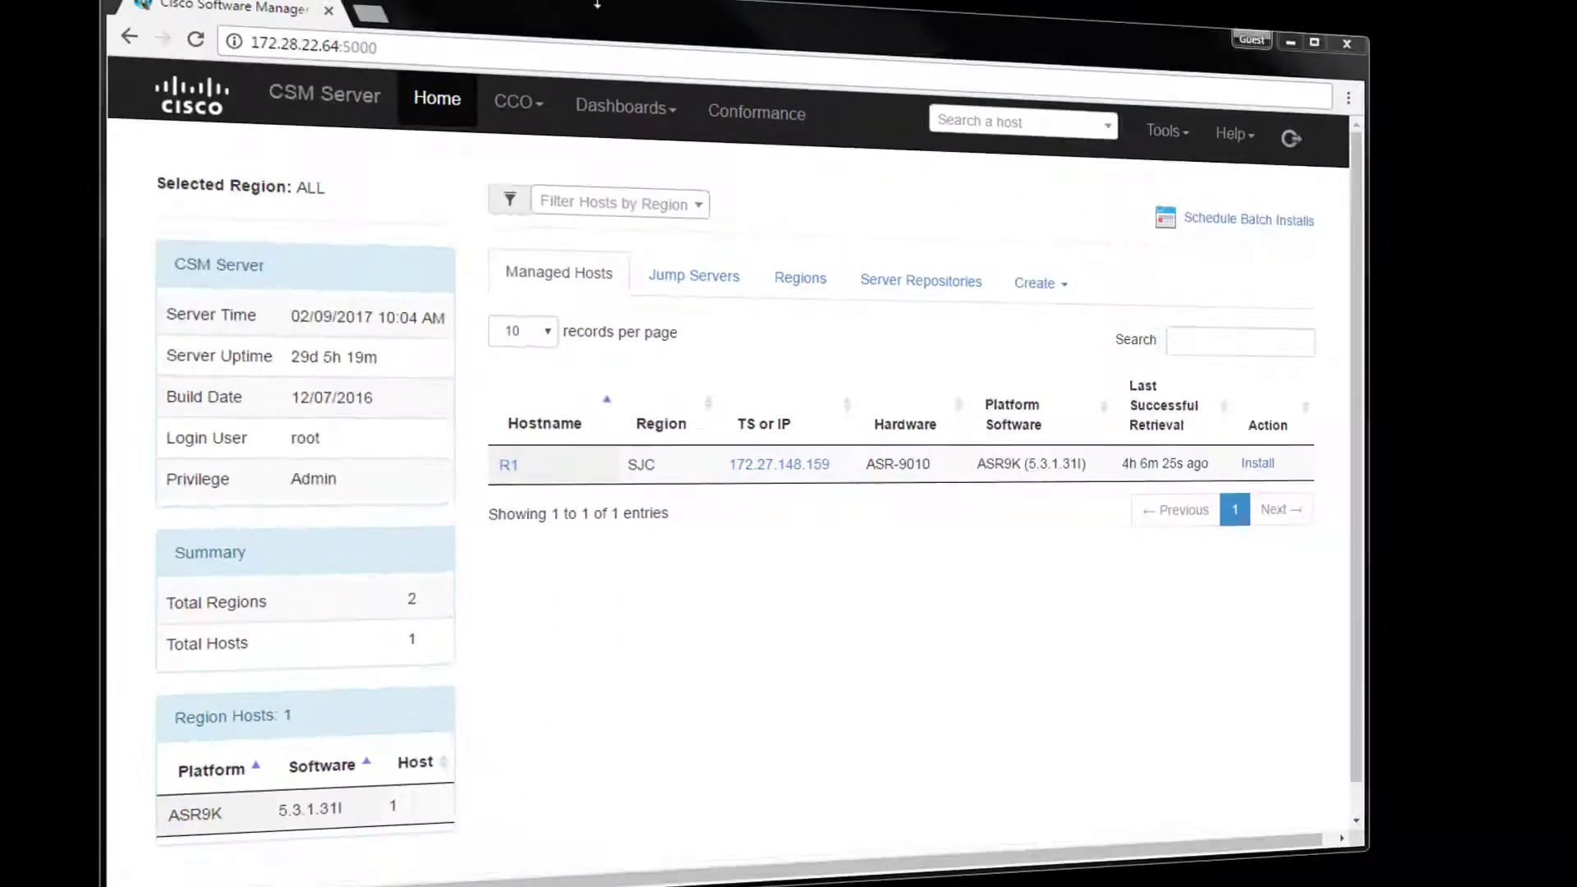
View the Install Dashboard and the Download Dashboard to check installation and download jobs
click(609, 117)
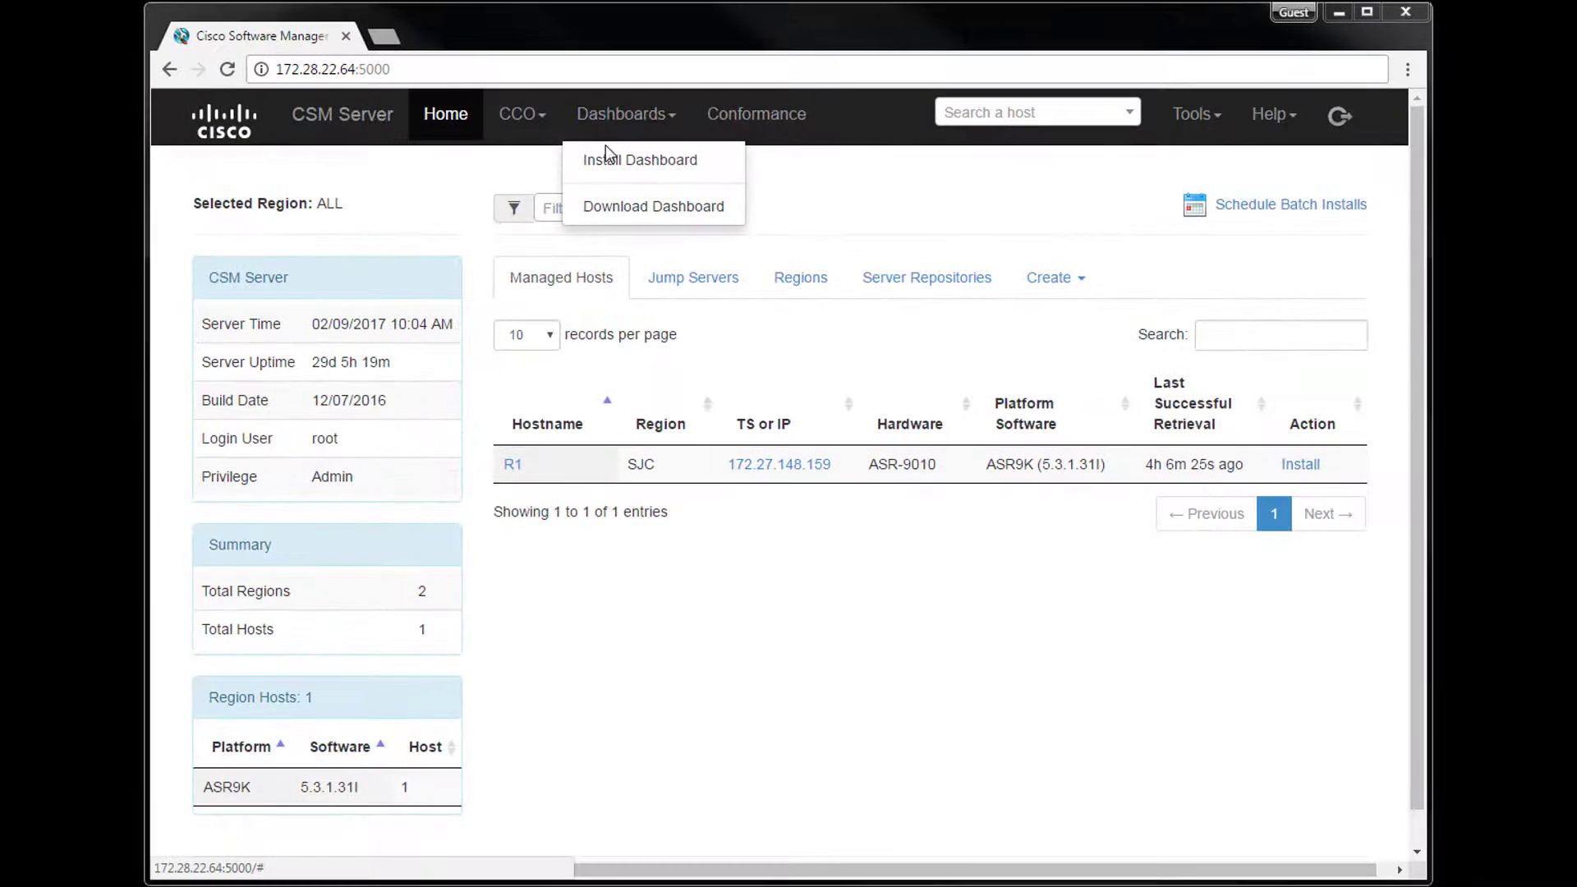
click(611, 161)
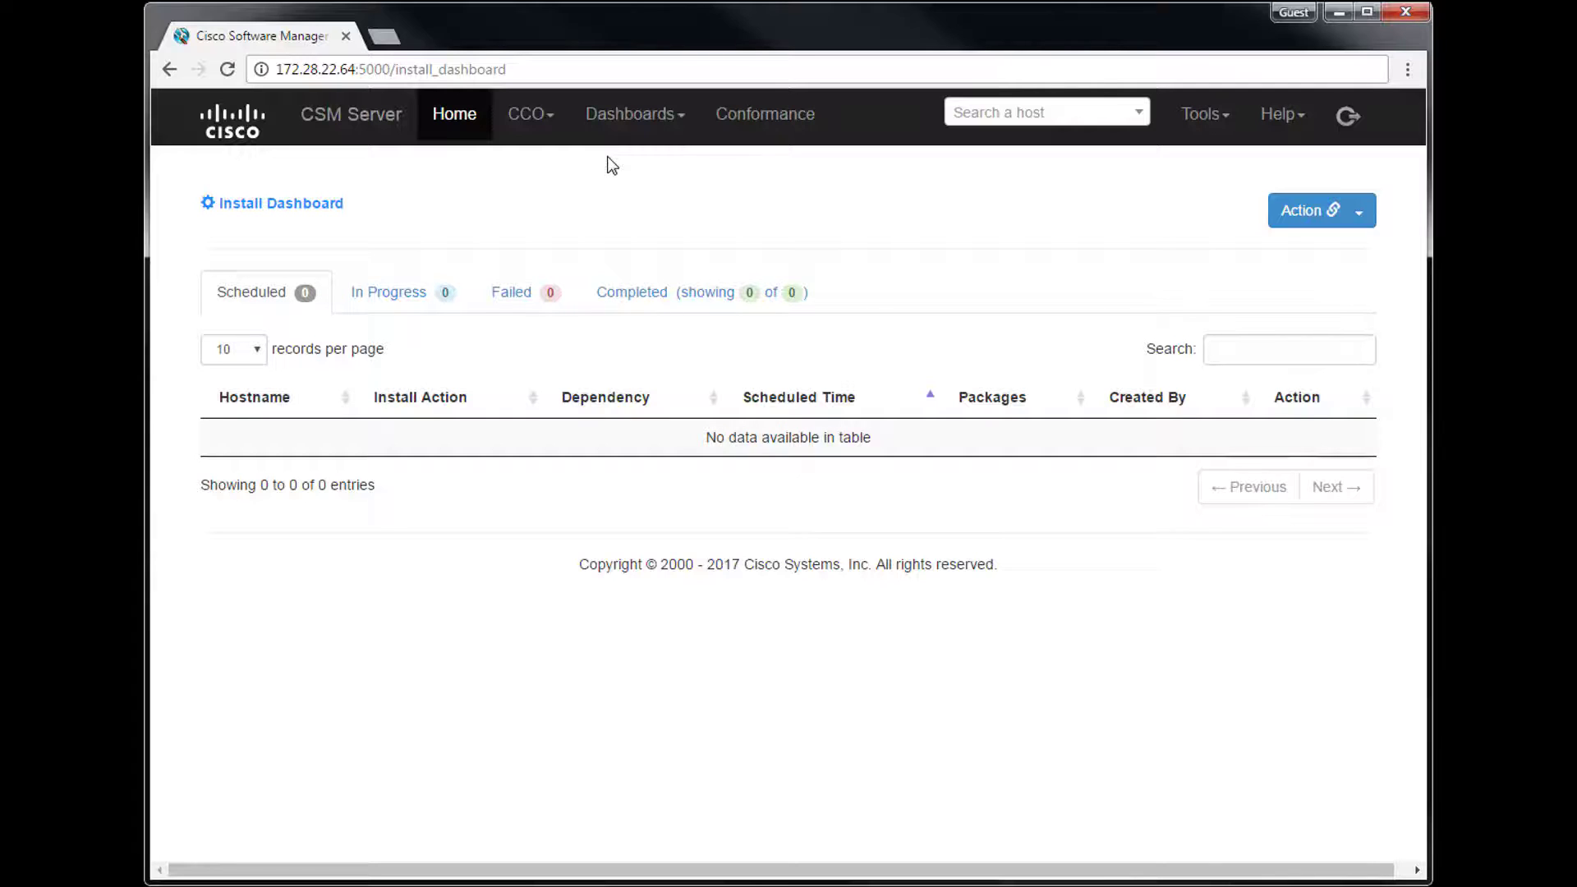
click(624, 124)
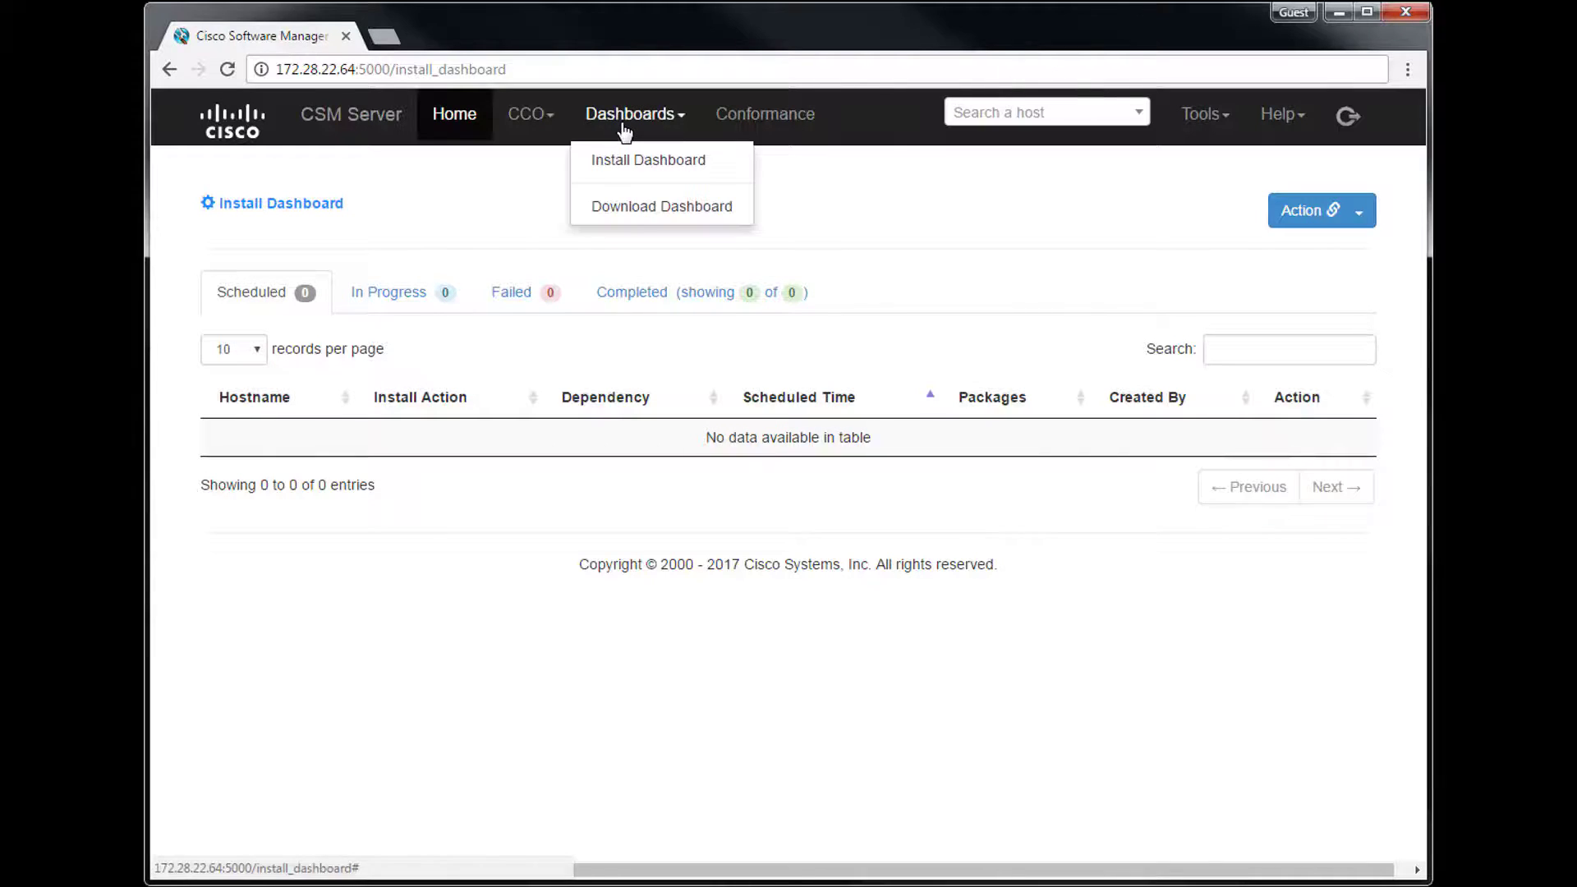
click(622, 210)
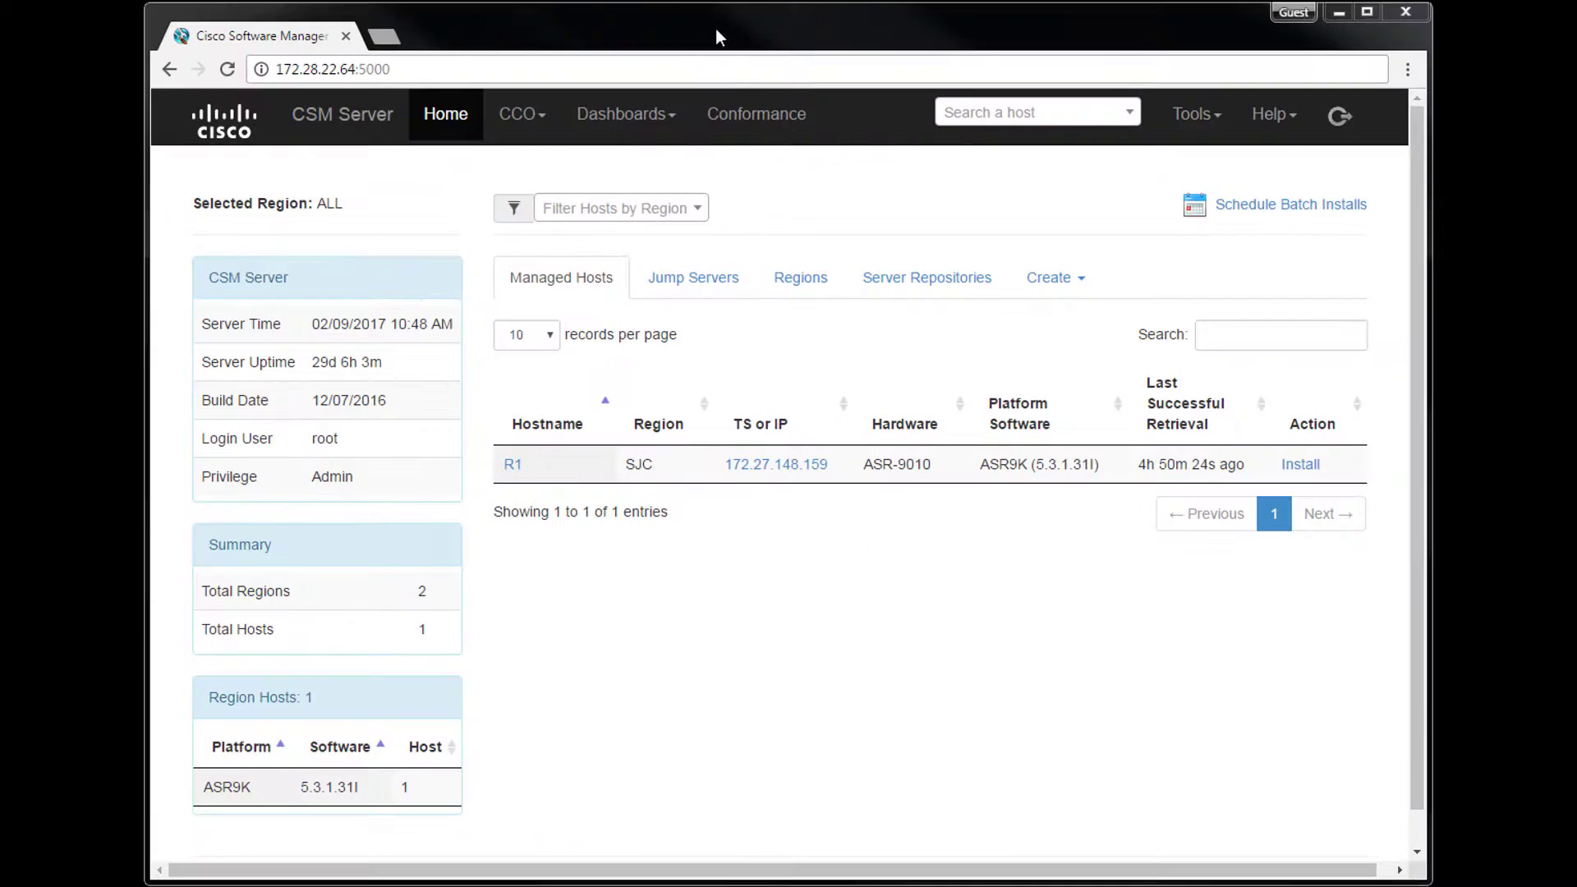
Open the Conformance page and view its software profiles
click(744, 138)
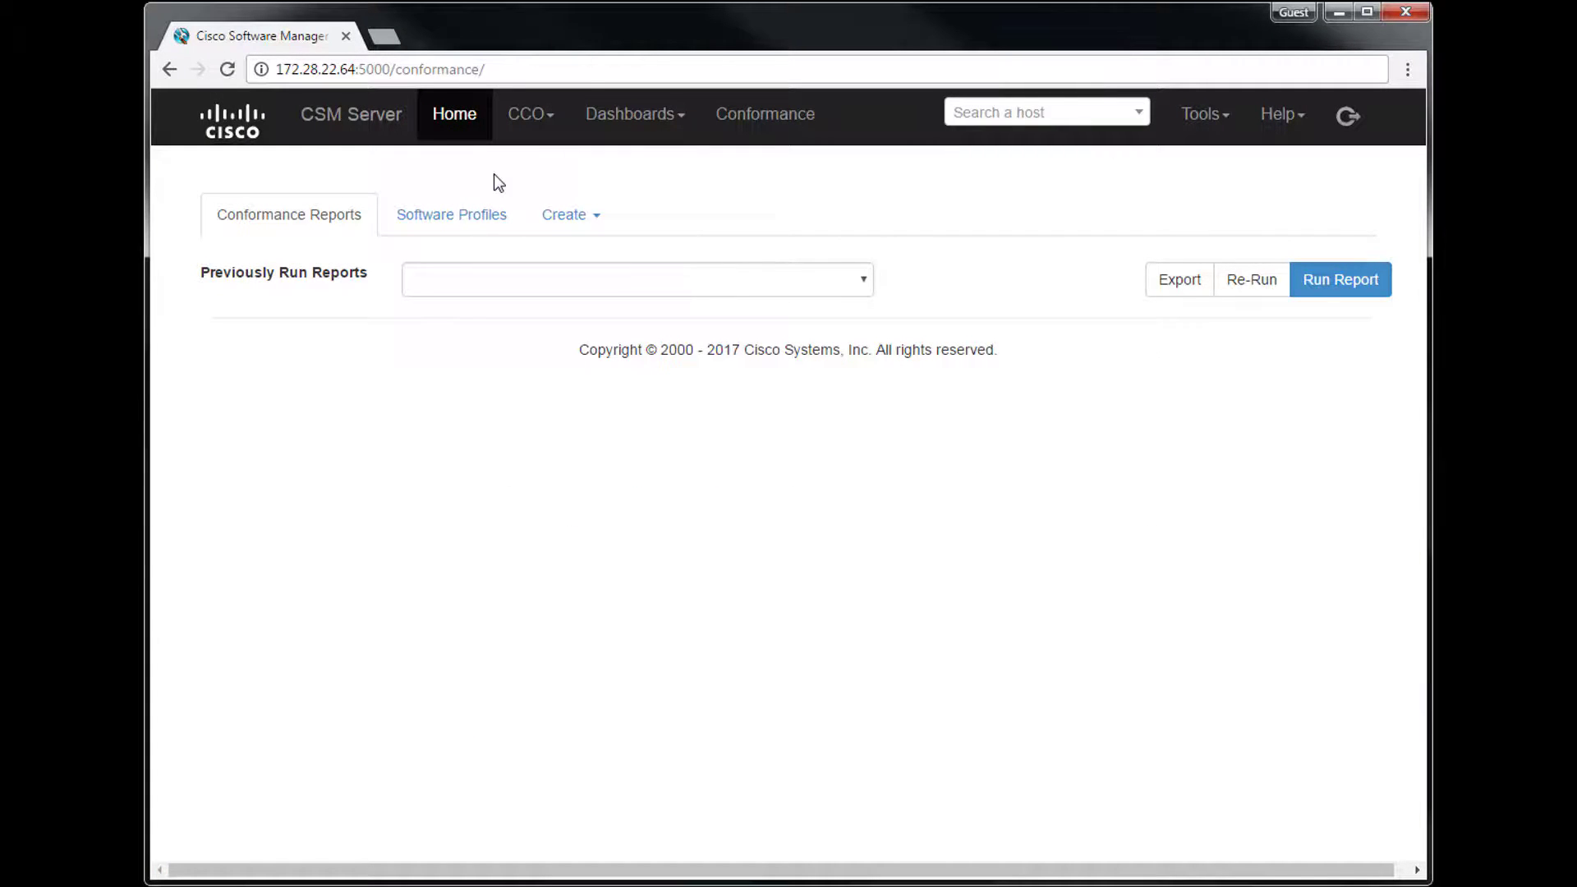
click(447, 218)
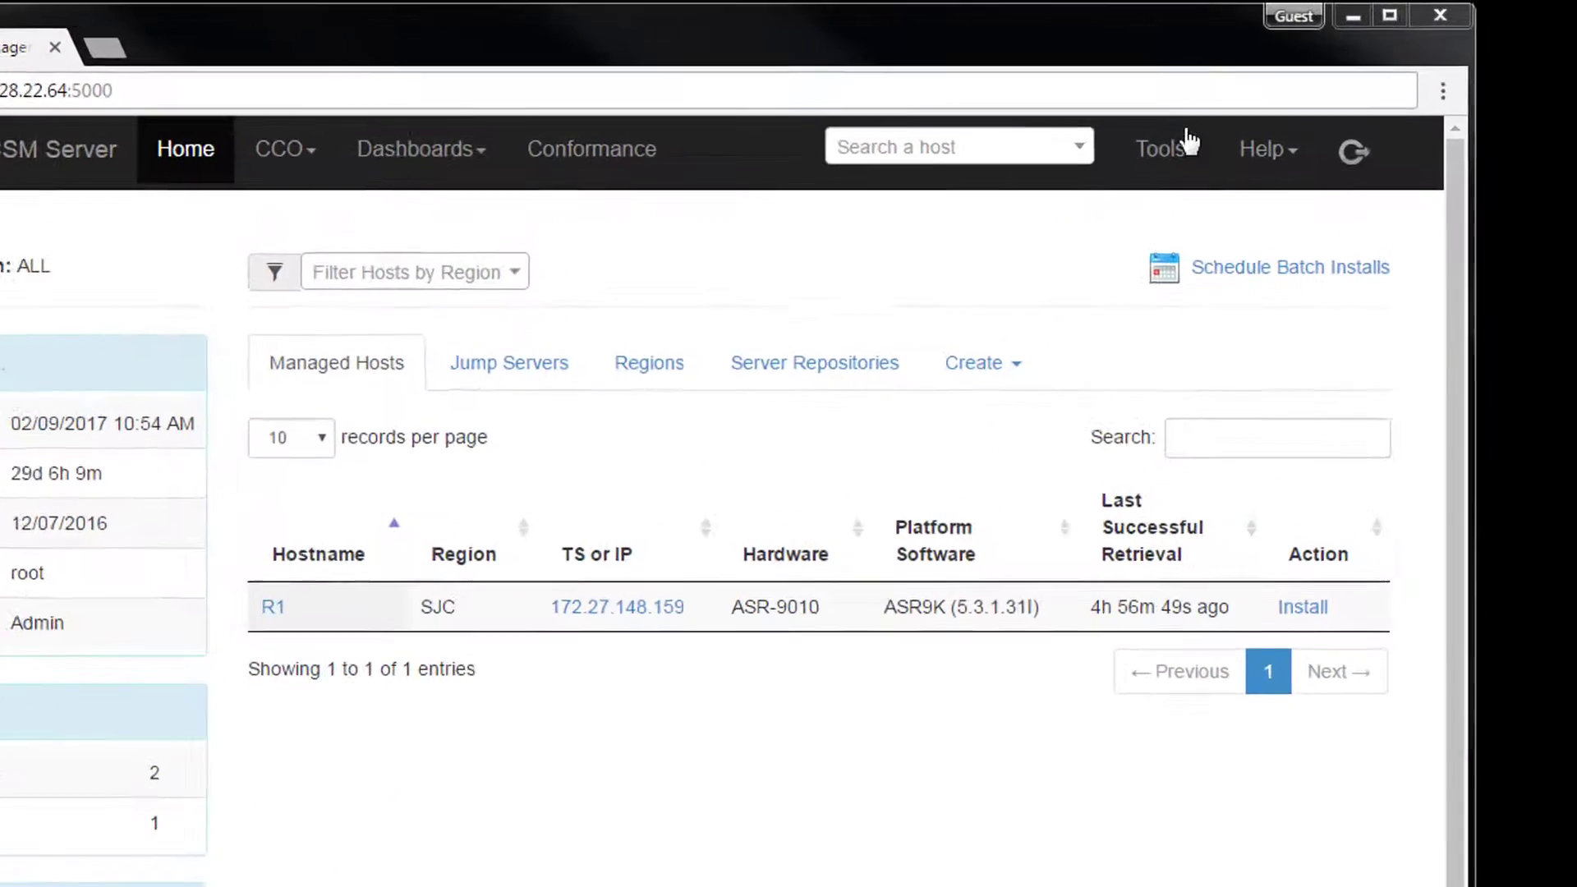
Look over the available tools and help topics, and read the Overview help document through its High Level Overview page
click(1204, 115)
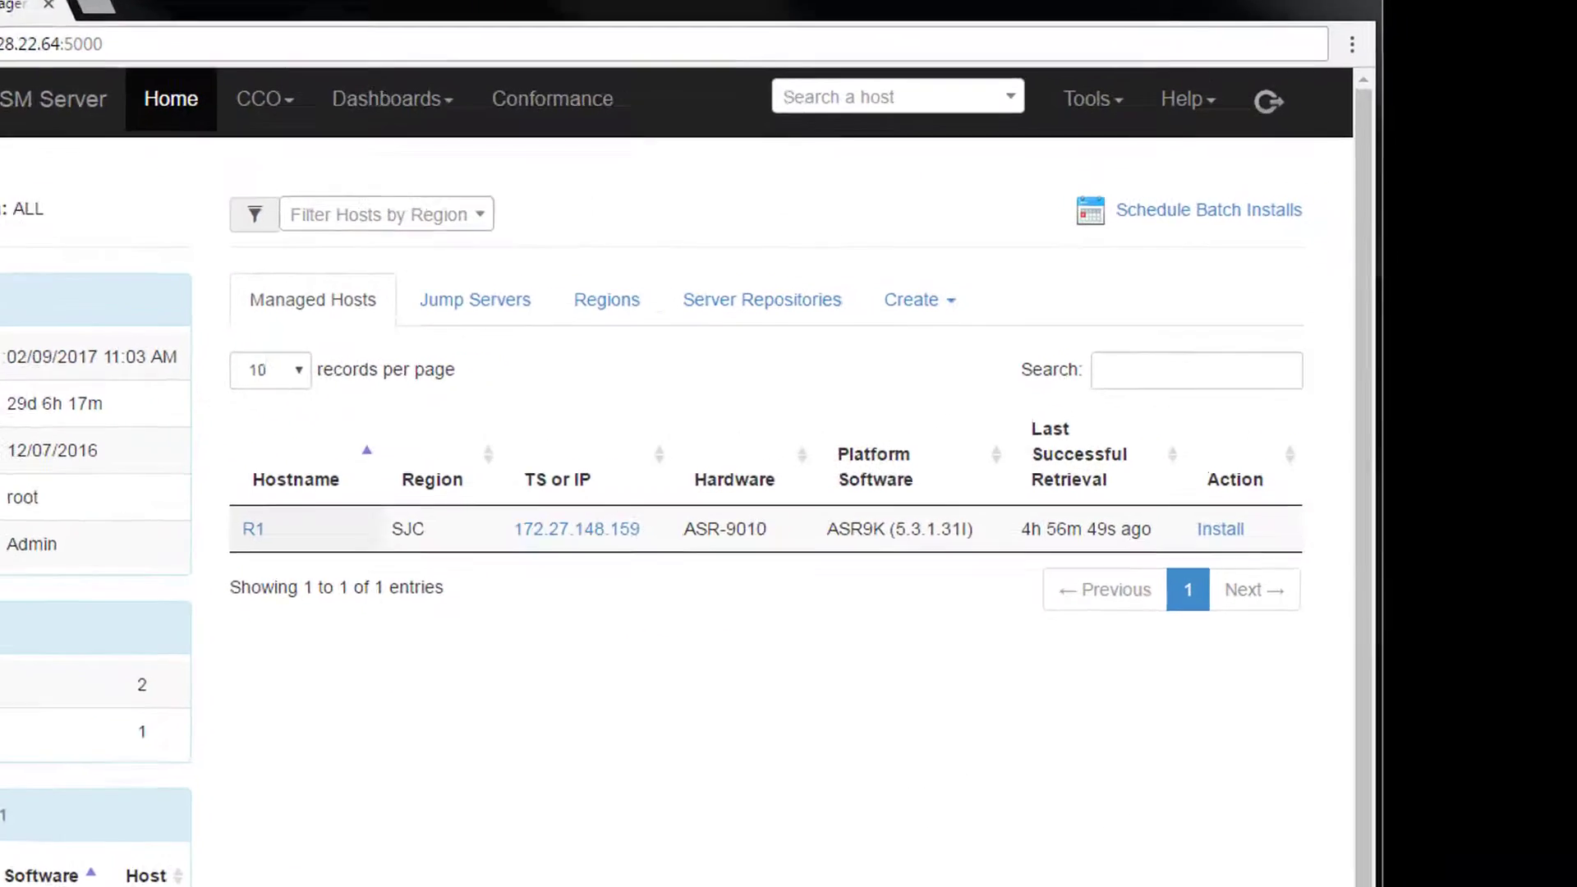
click(1273, 114)
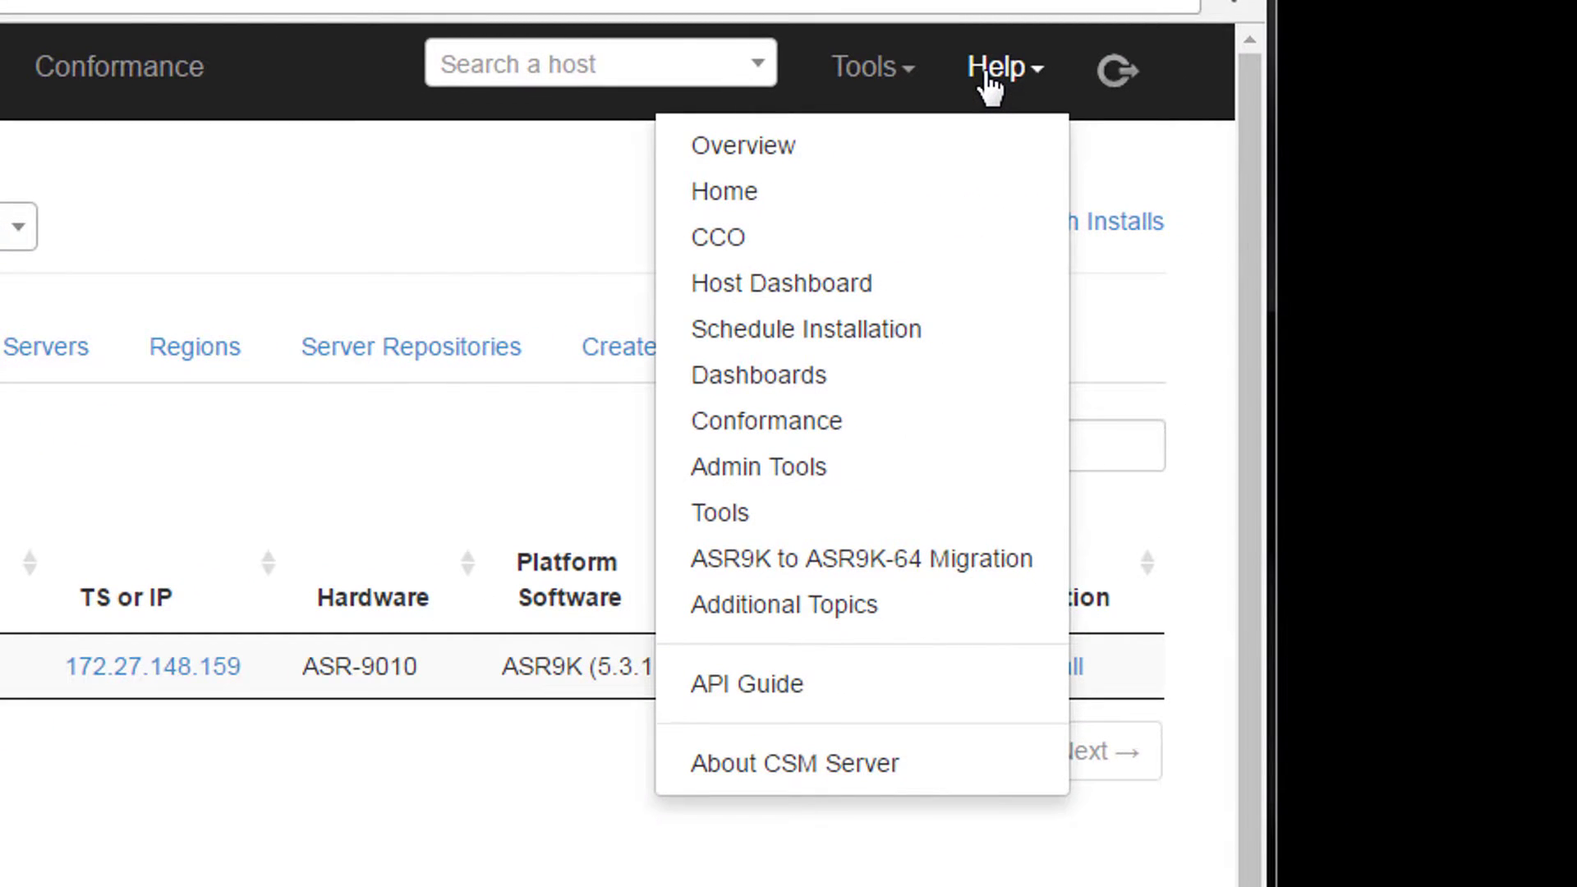
click(962, 153)
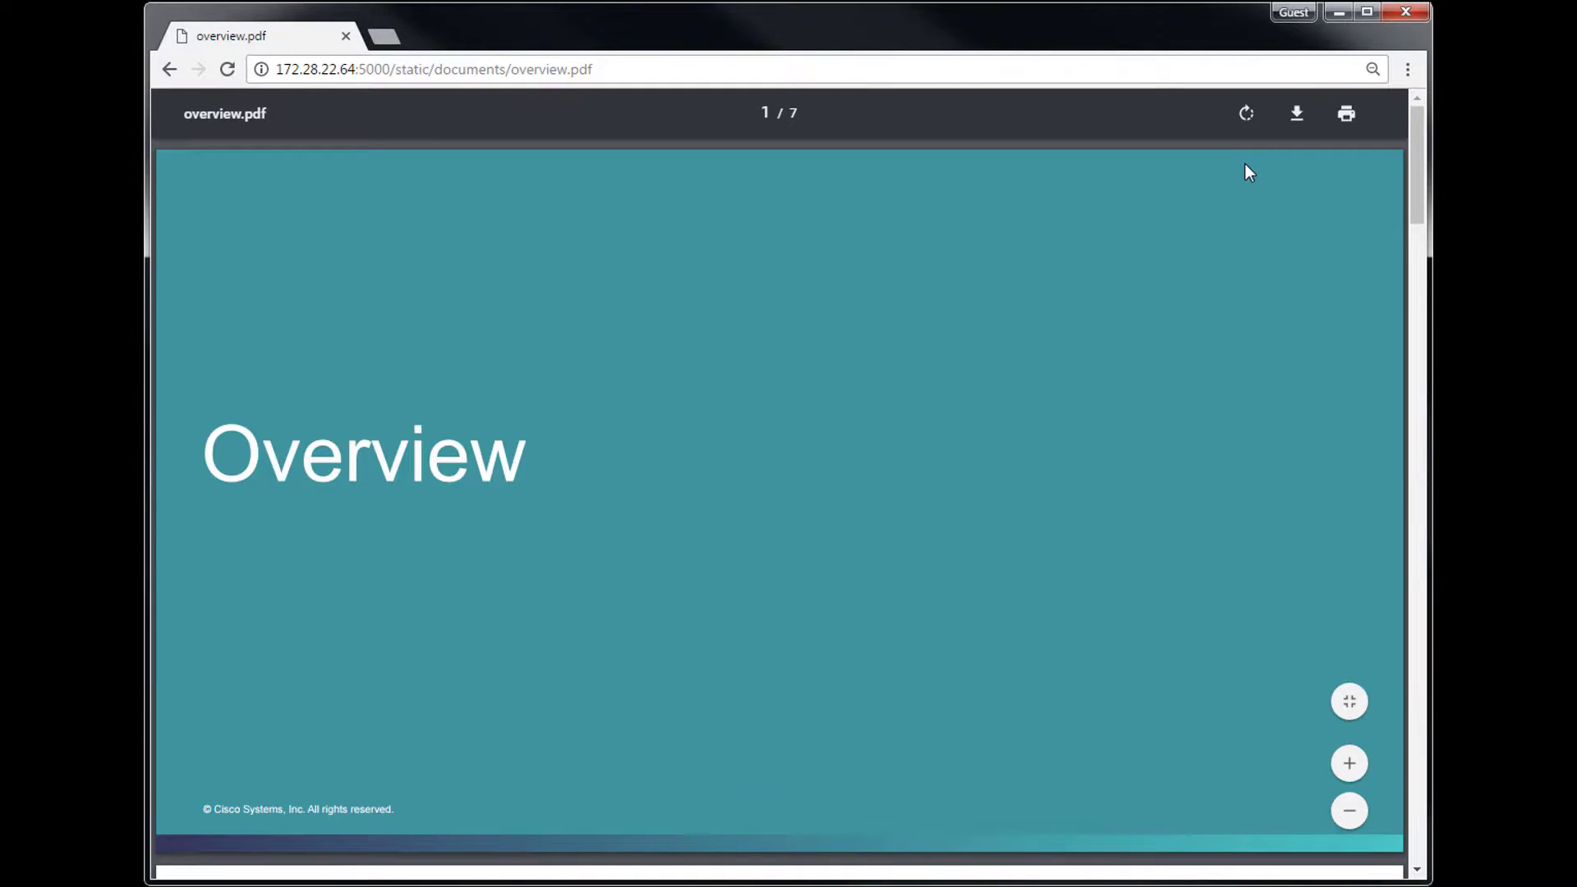
scroll(1244, 164, down, 10)
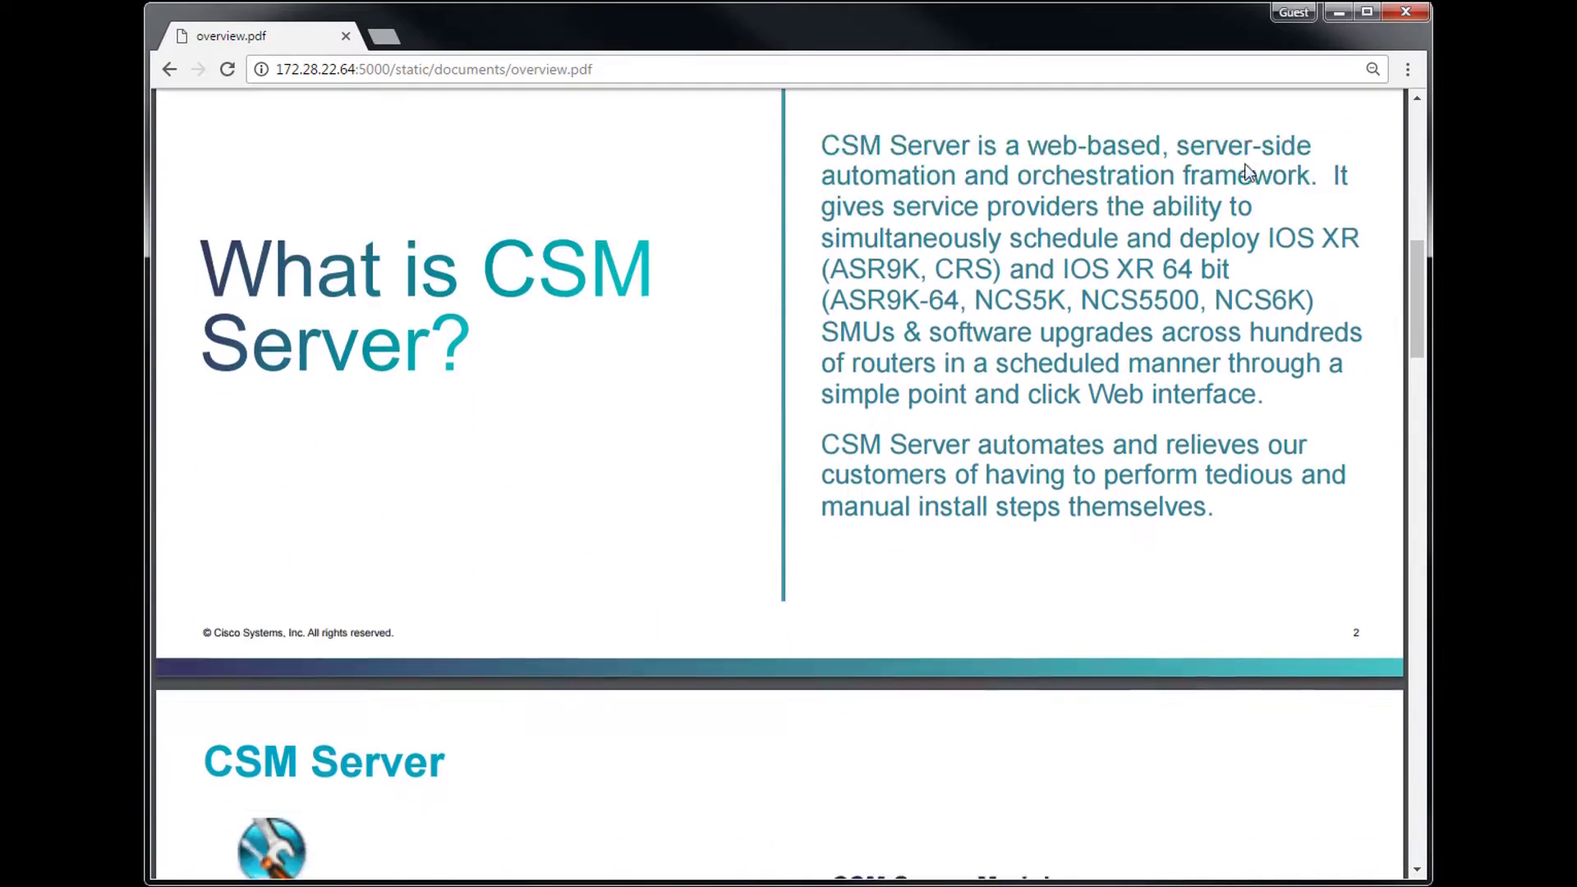
scroll(1245, 170, down, 10)
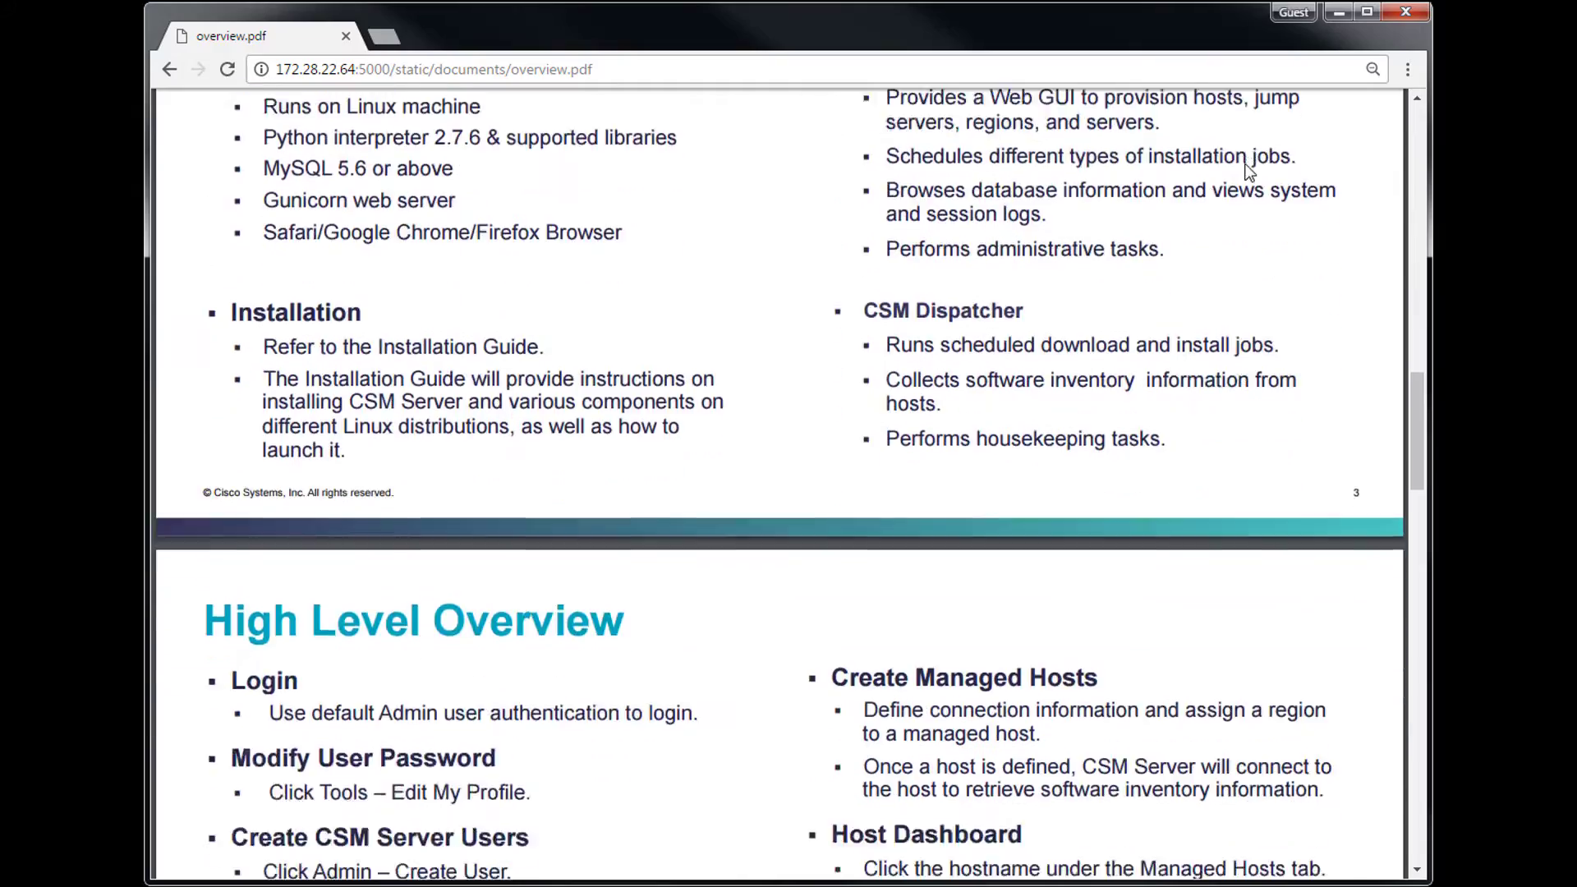
scroll(1248, 171, down, 5)
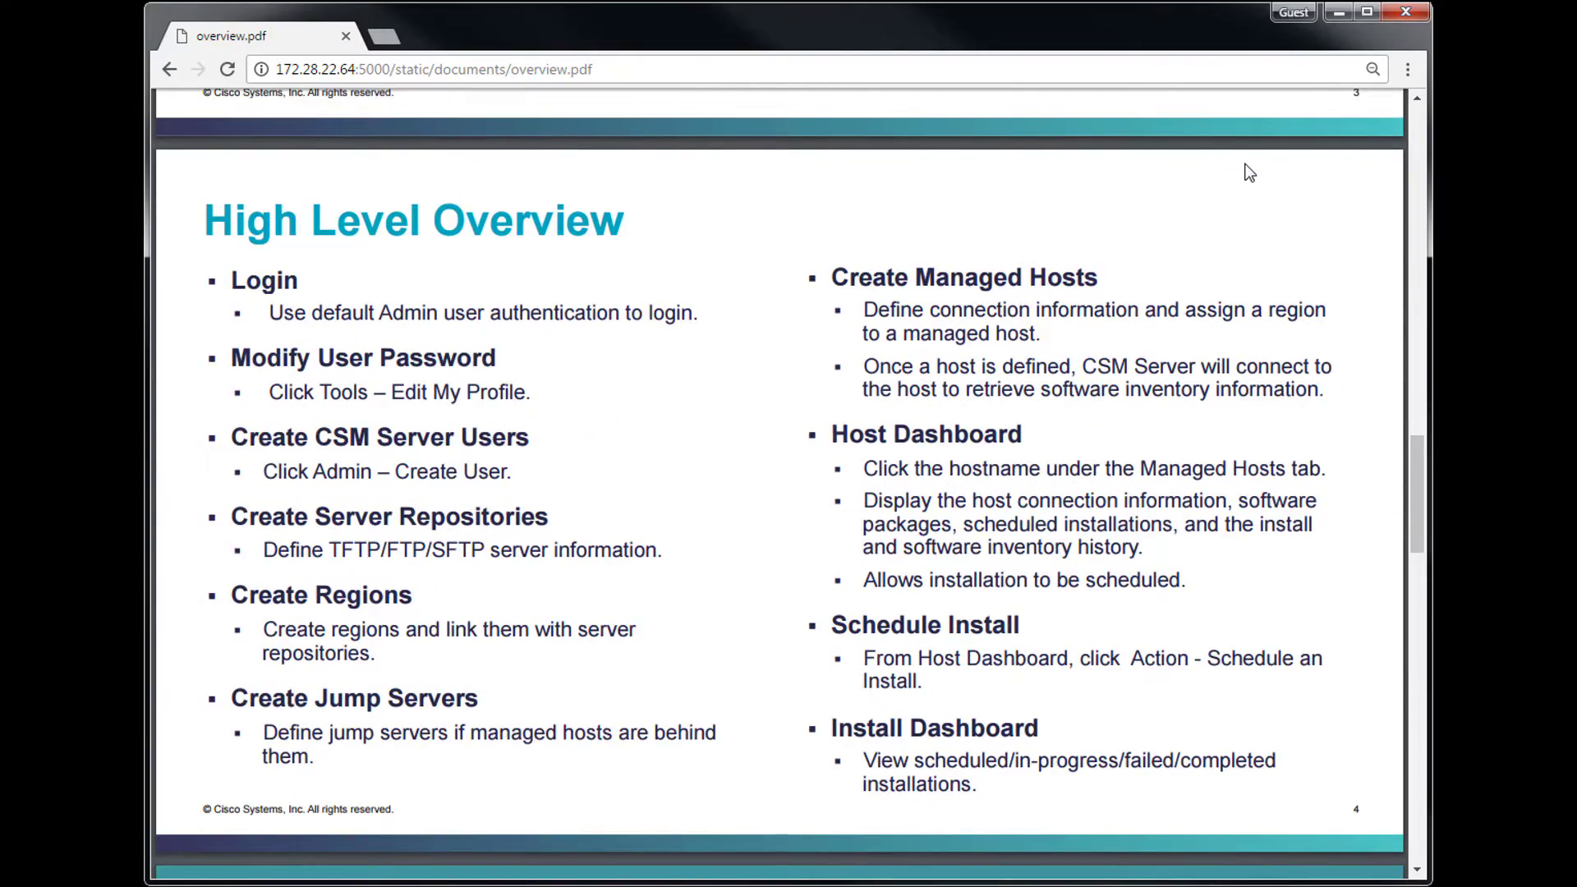